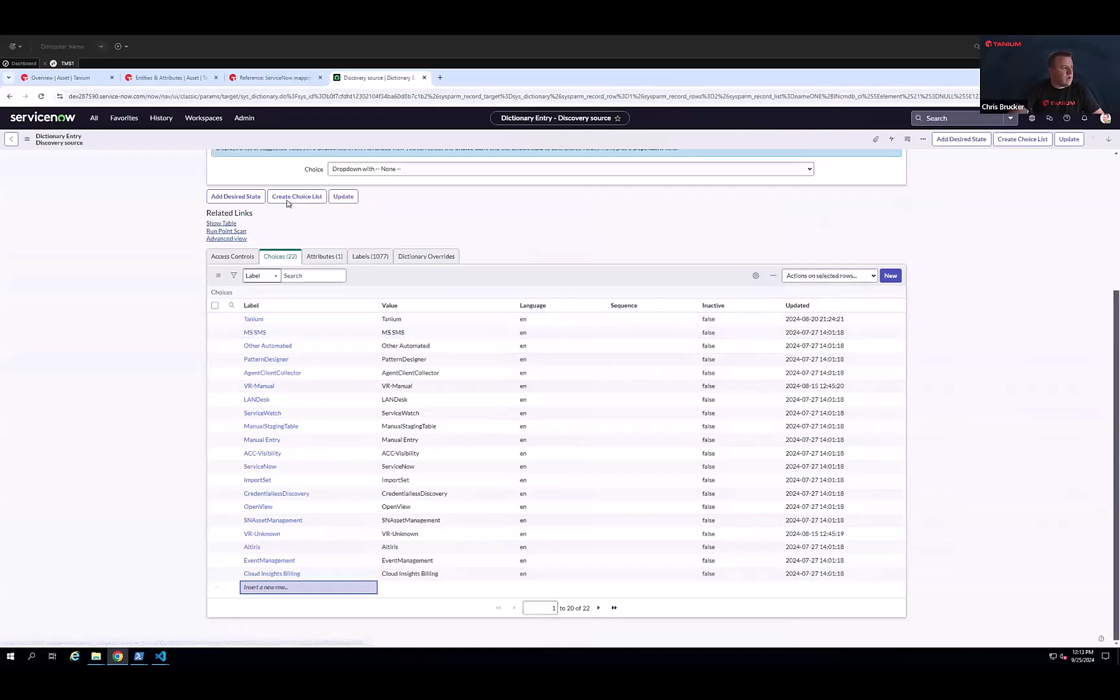
Switch to Tanium Asset and search its reports for "duplicate"
scroll(287, 203, up, 3)
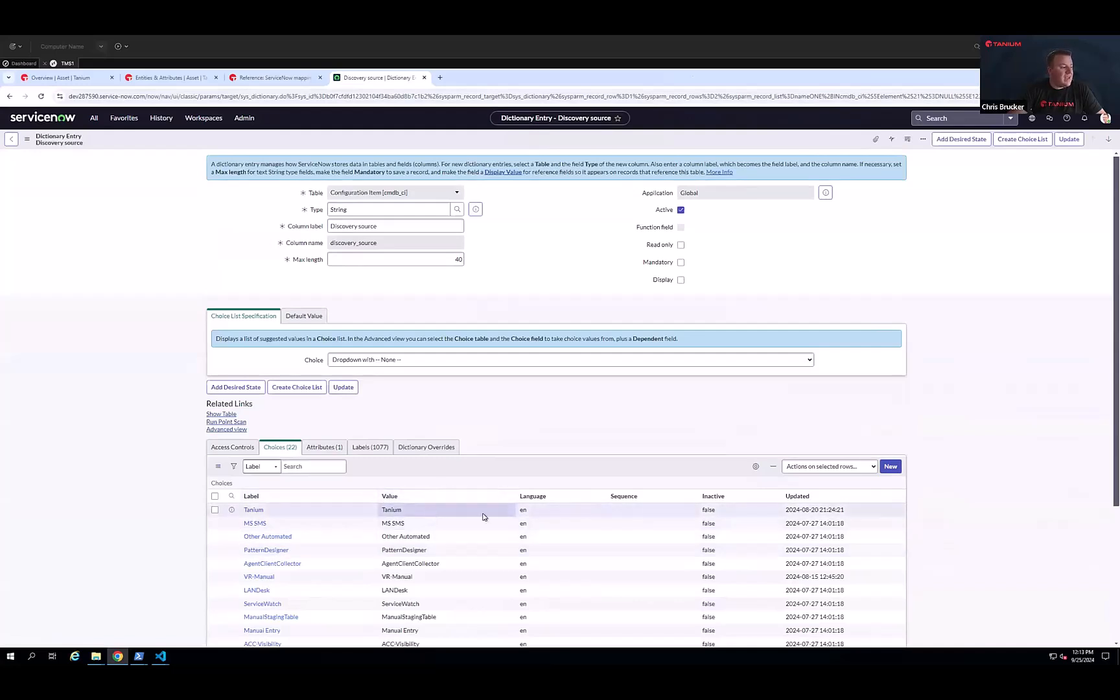
click(60, 77)
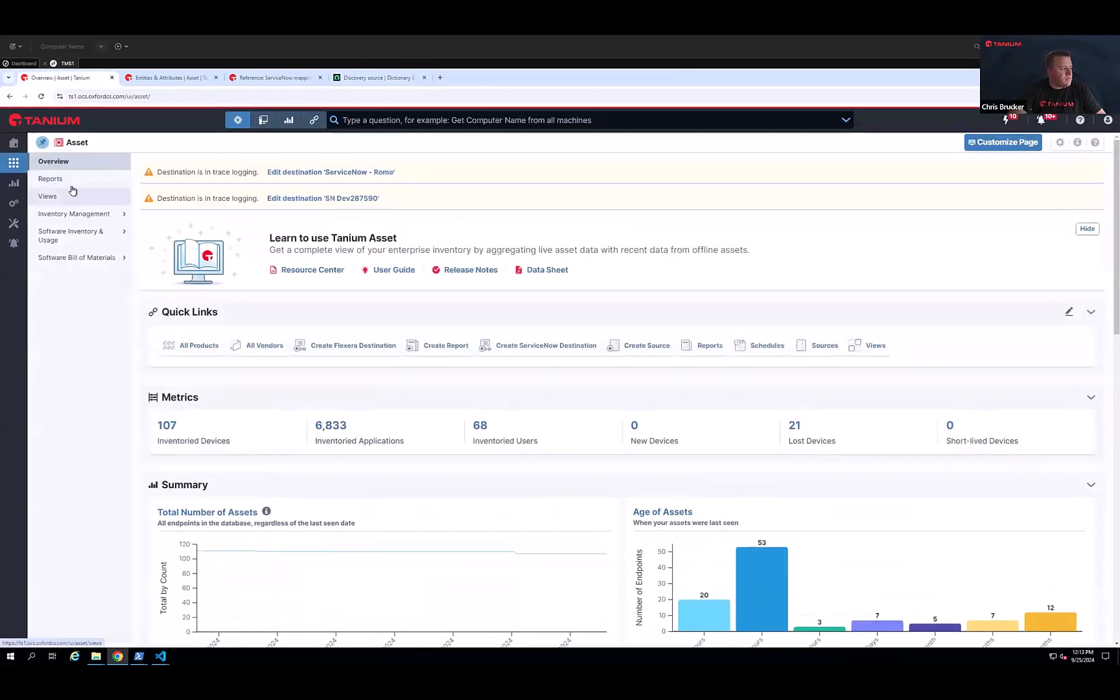
click(72, 186)
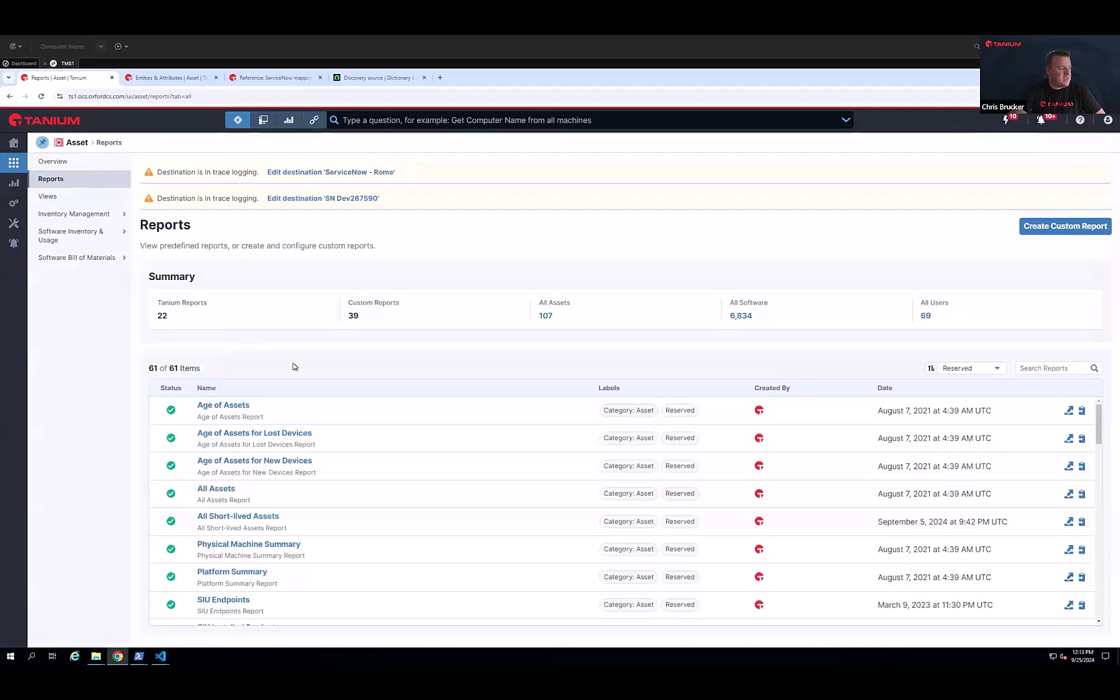
scroll(350, 400, down, 1)
click(1054, 368)
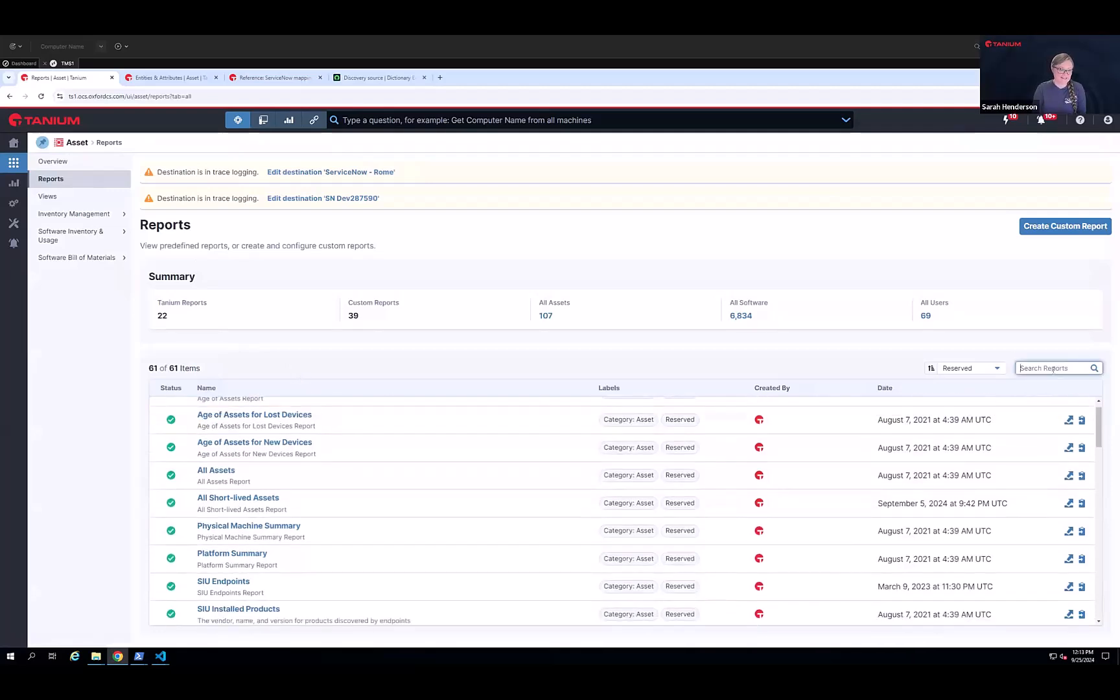
text(duplicates)
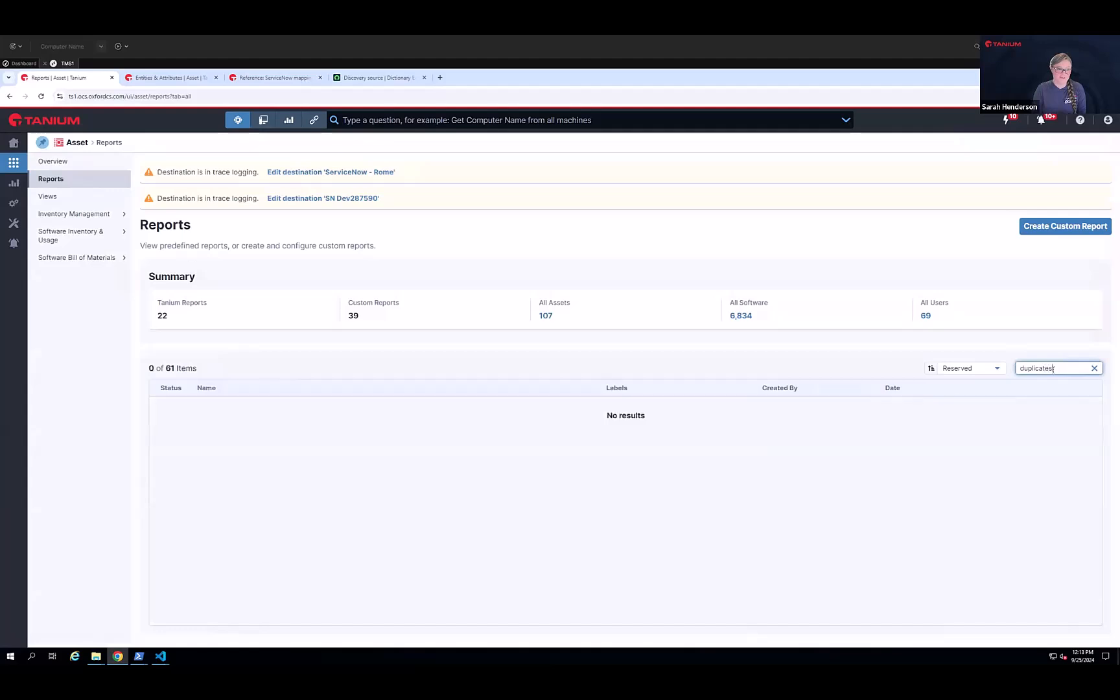
key(BackSpace)
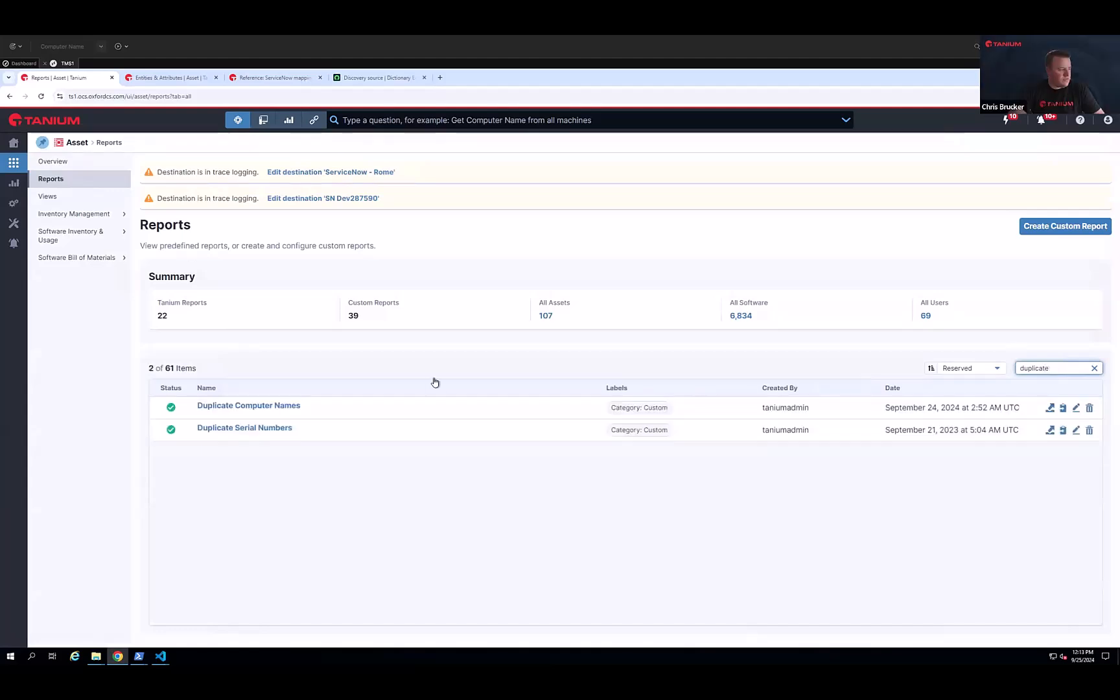
Open the Duplicate Computer Names report and review its definition, including the selected column and Last Seen filter, without changing it
click(267, 408)
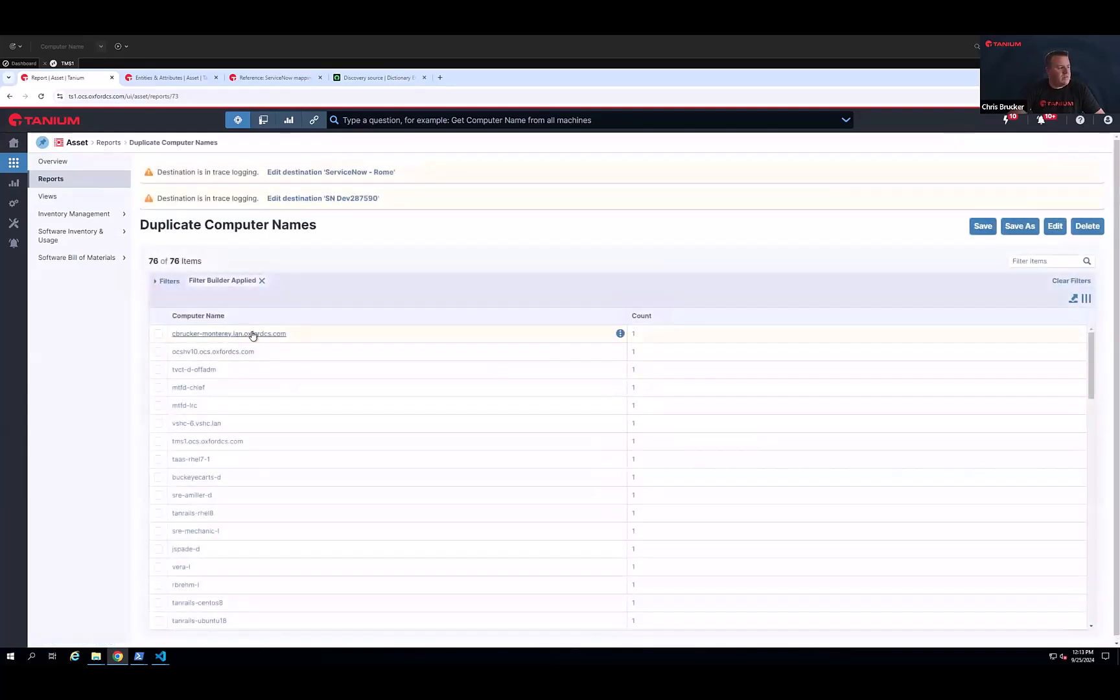
click(1055, 226)
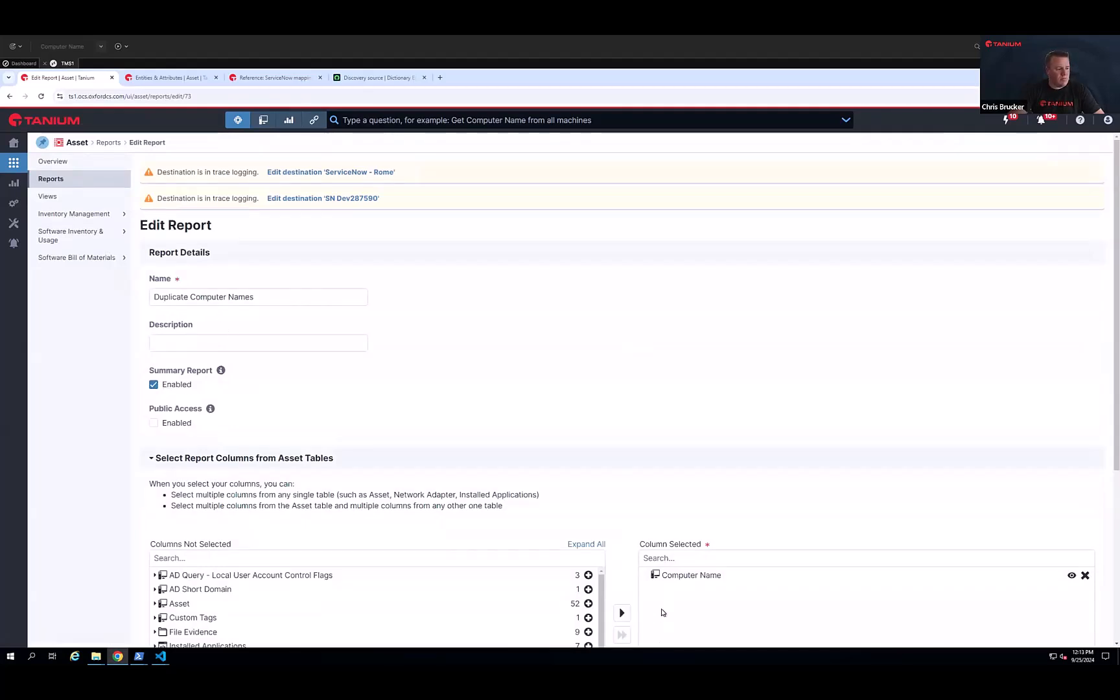
scroll(677, 558, down, 3)
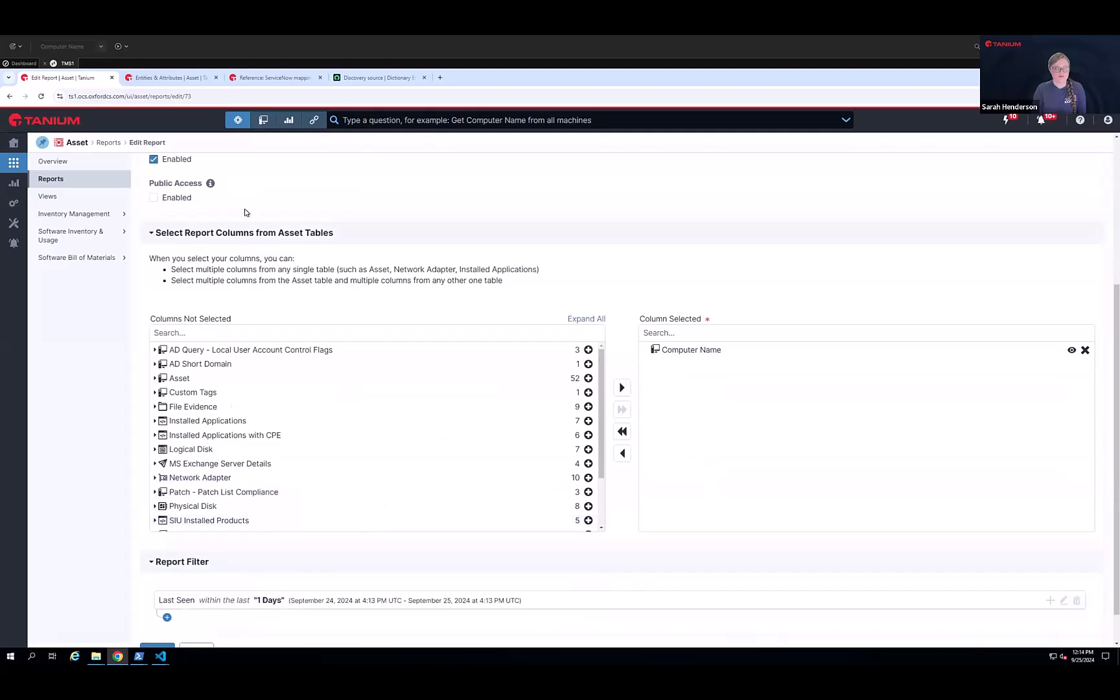
scroll(250, 224, up, 1)
mouse_move(223, 171)
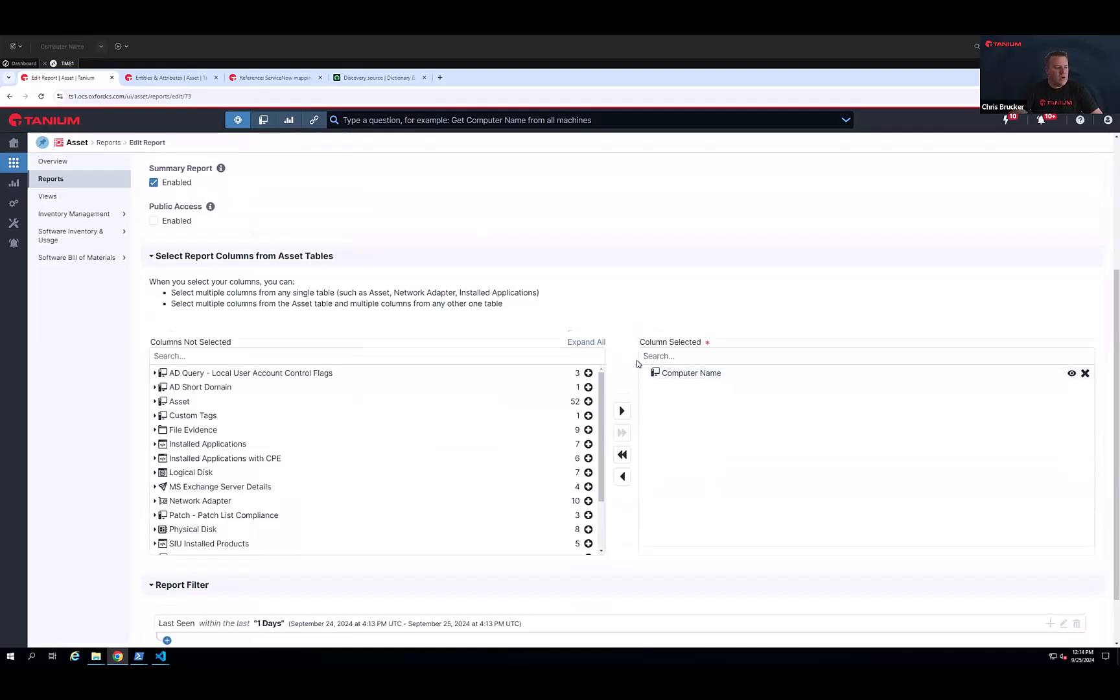
scroll(636, 360, down, 1)
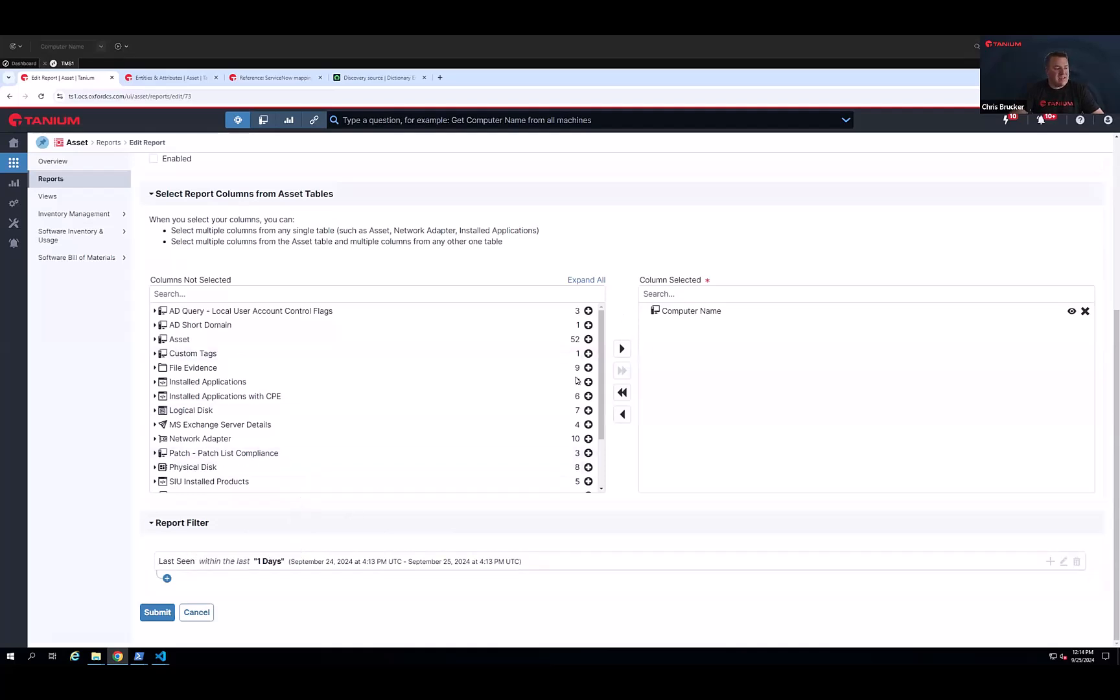
drag(254, 560, 282, 562)
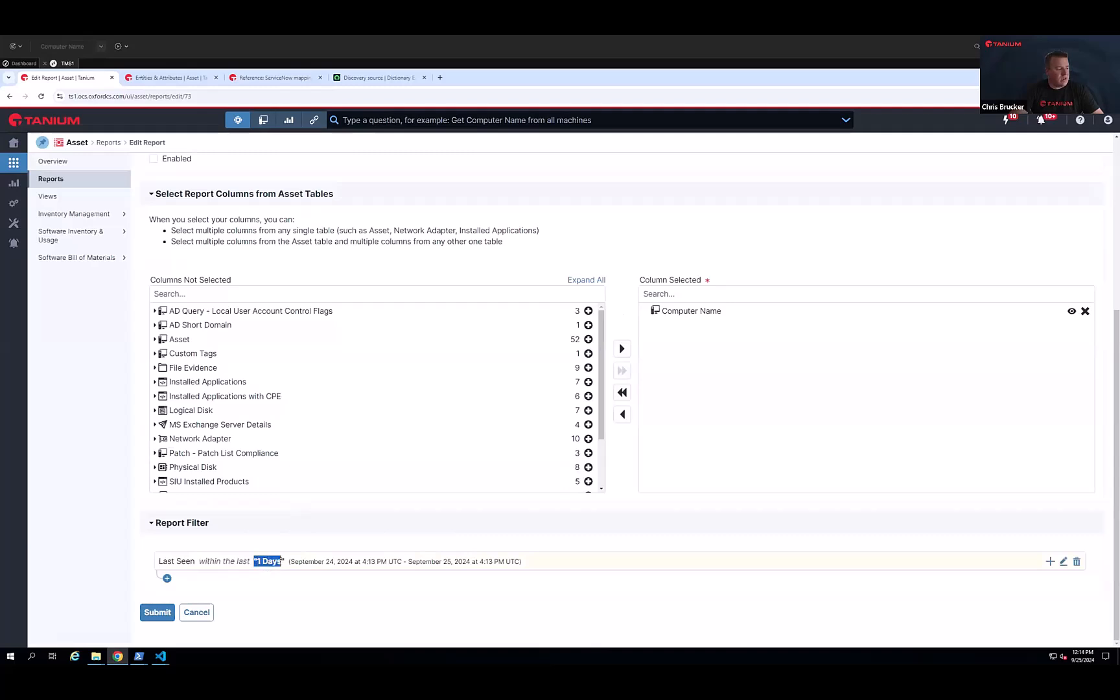
click(193, 613)
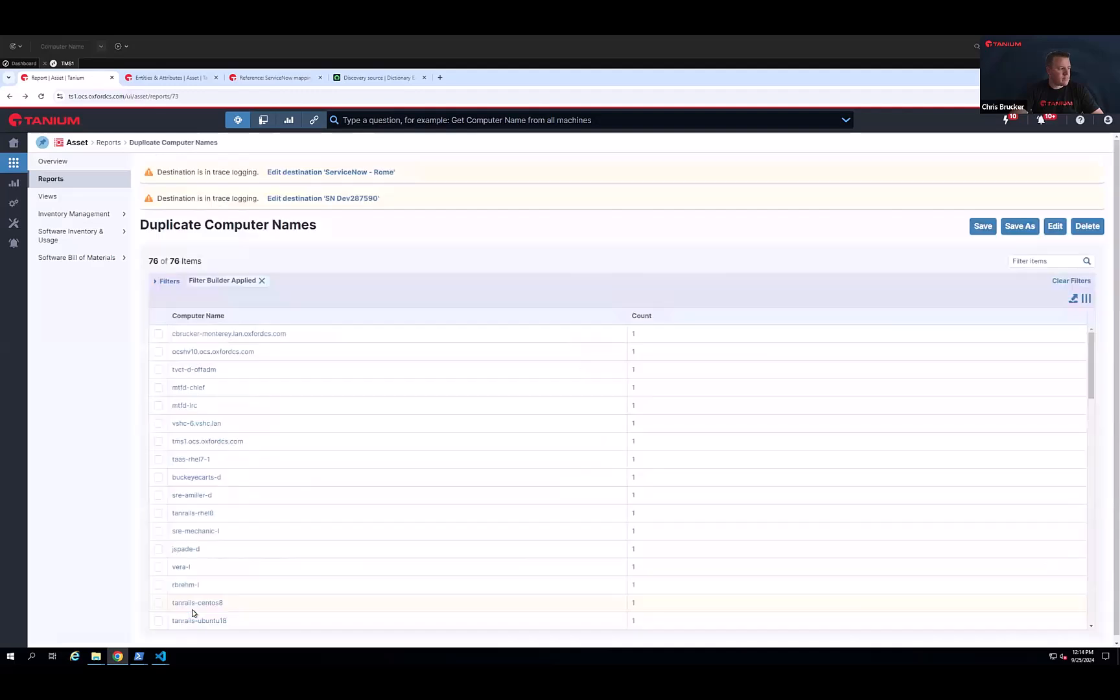
Sort the Duplicate Computer Names report by Count, reverse the sort order, and return to the reports list
click(641, 316)
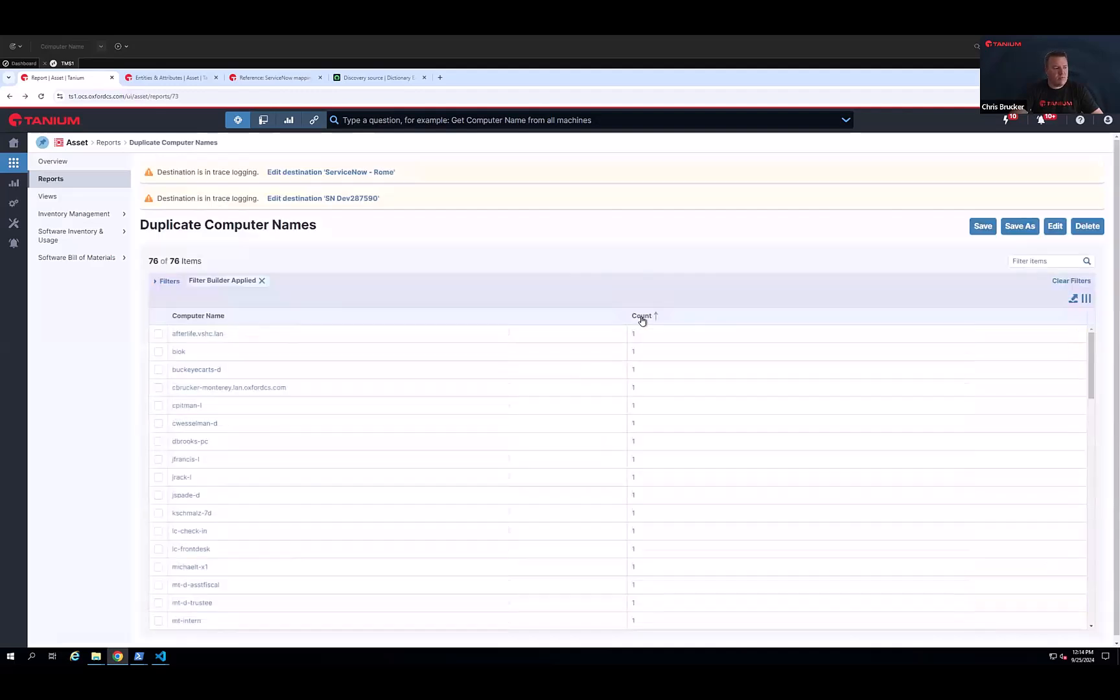
click(641, 316)
click(9, 96)
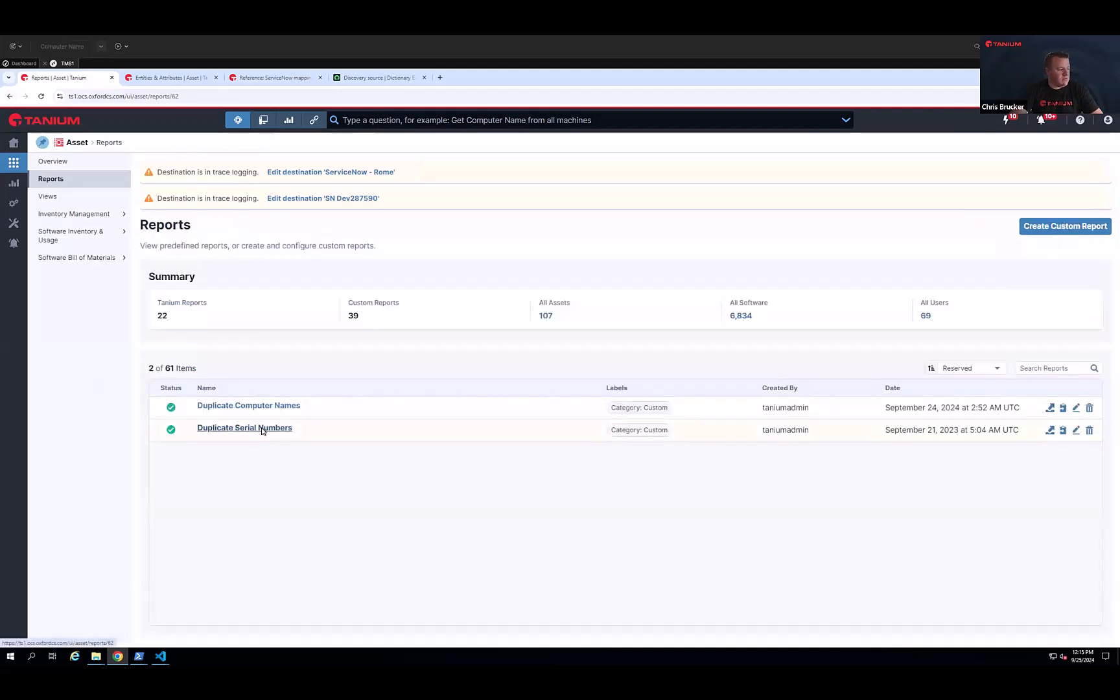
Open the Duplicate Serial Numbers report and review its summary setting, selected column and Last Seen filter dates in the report definition
click(262, 429)
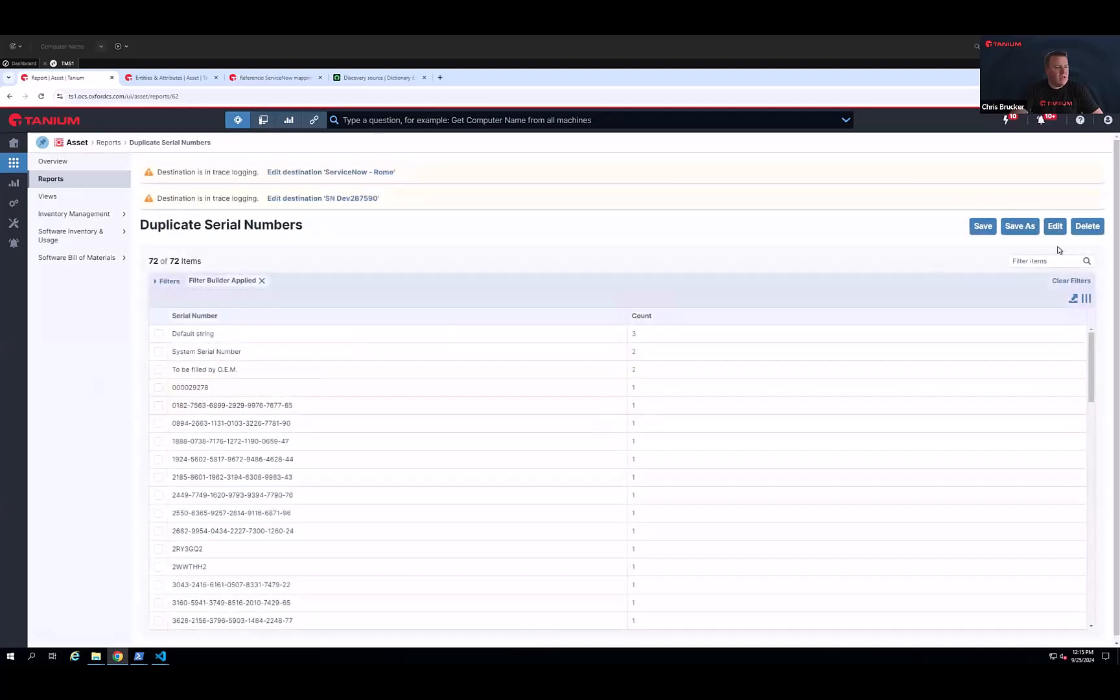
click(1055, 228)
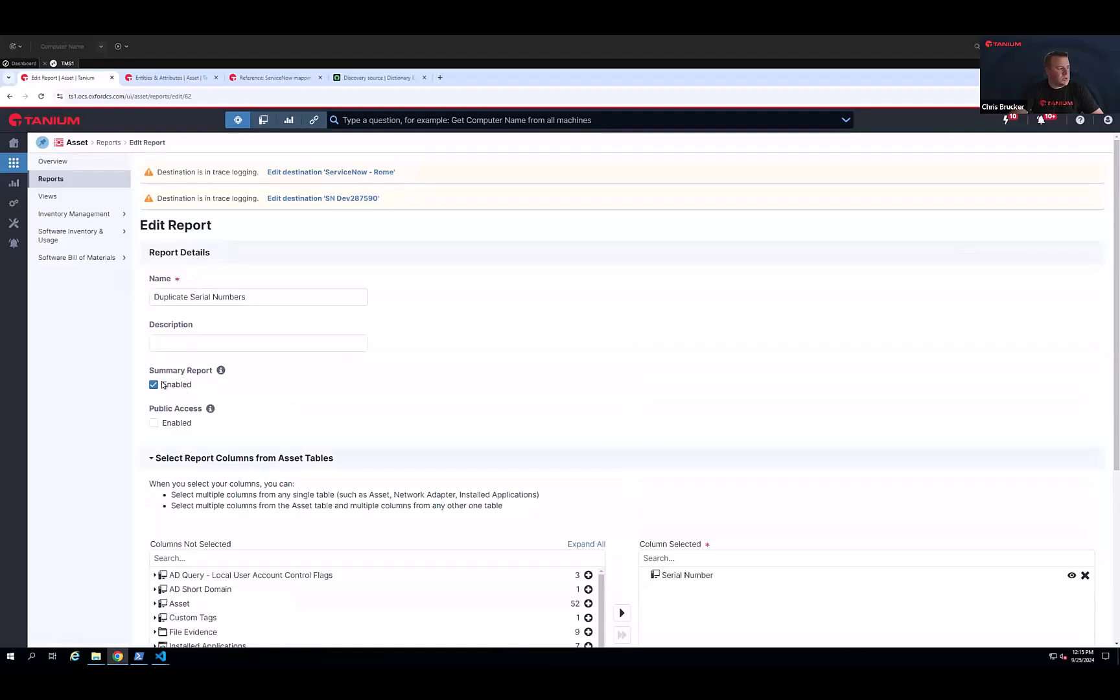
scroll(365, 402, down, 1)
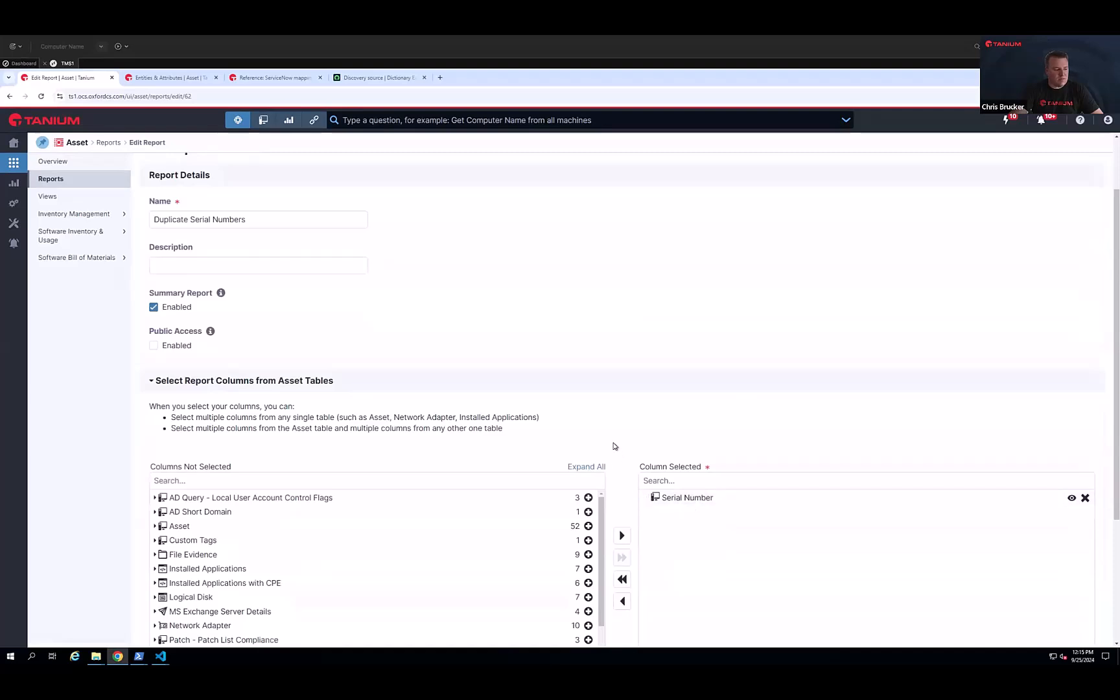
scroll(613, 444, down, 3)
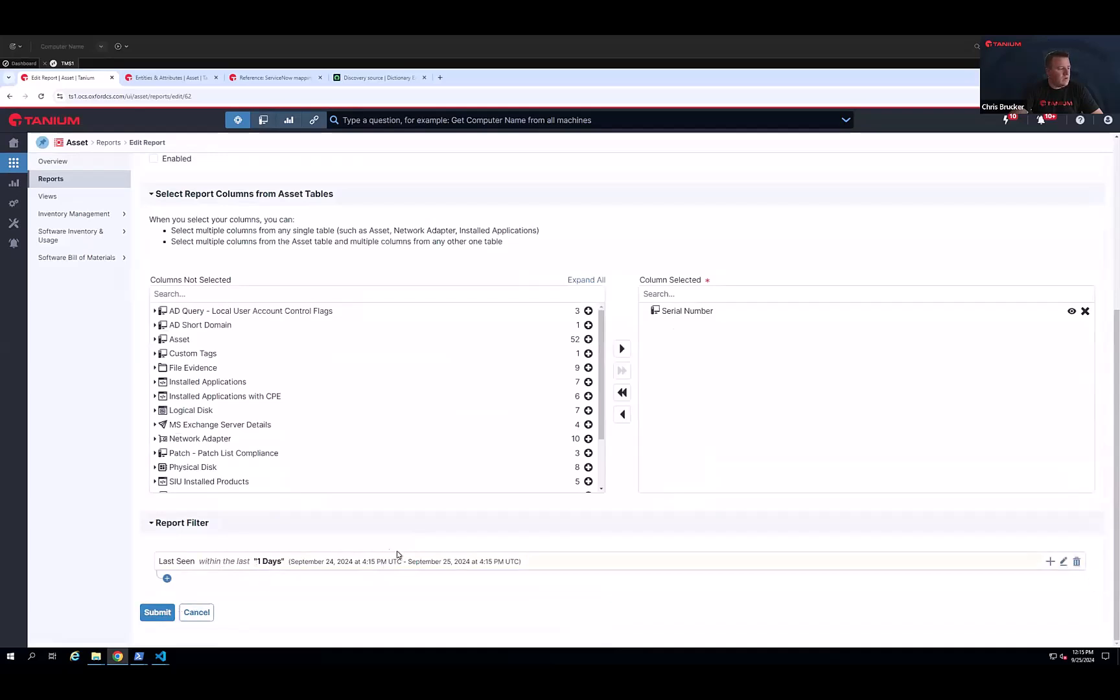
drag(310, 562, 514, 560)
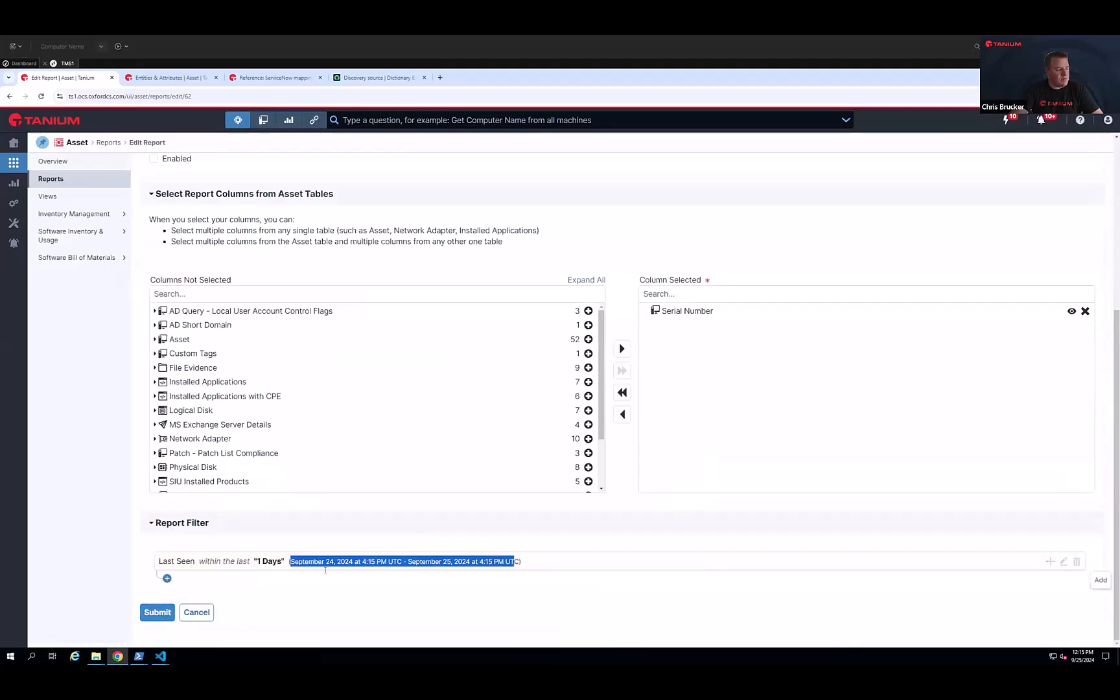
click(172, 611)
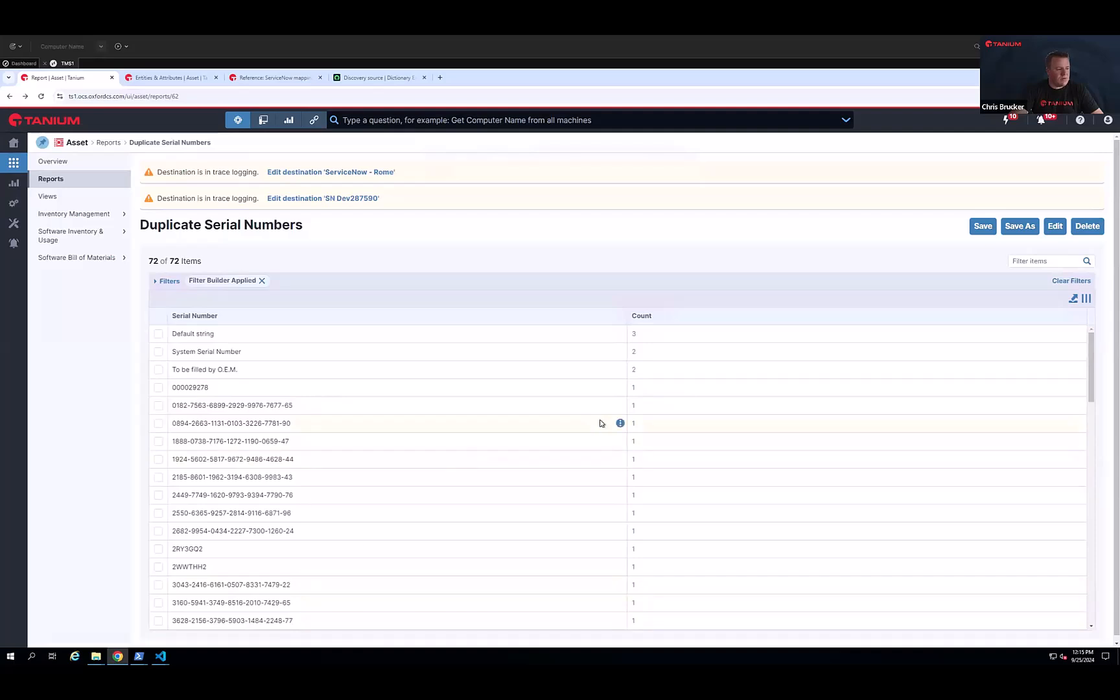
Drill into the assets counted under the "Default string" serial number, and return to the Duplicate Serial Numbers report
click(635, 336)
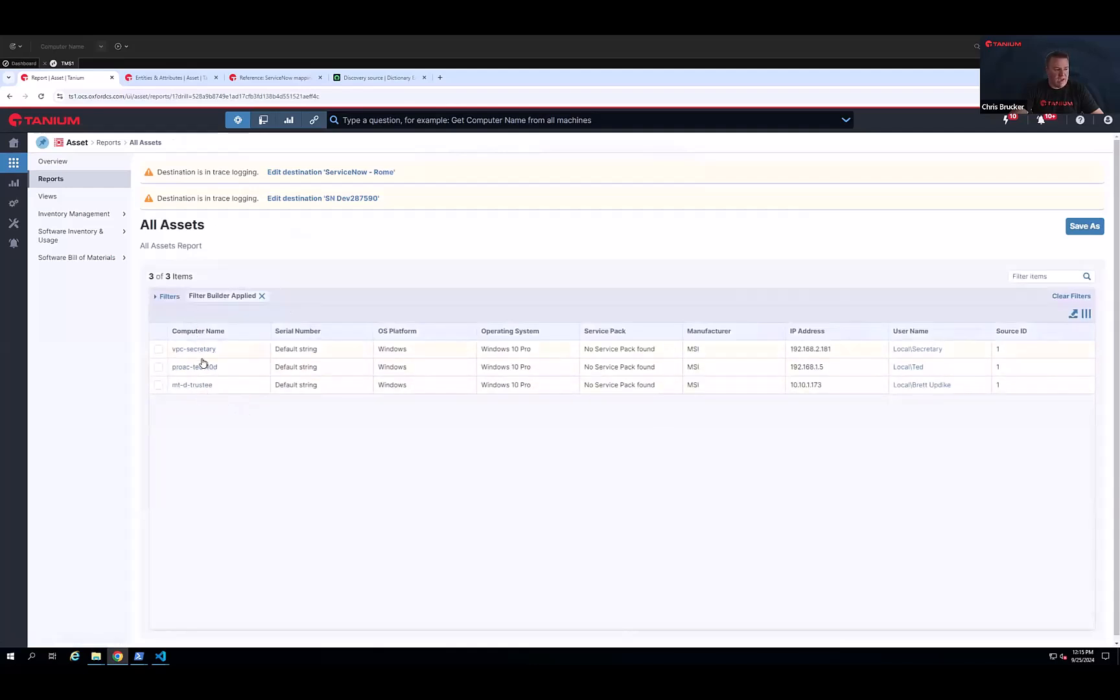
click(9, 96)
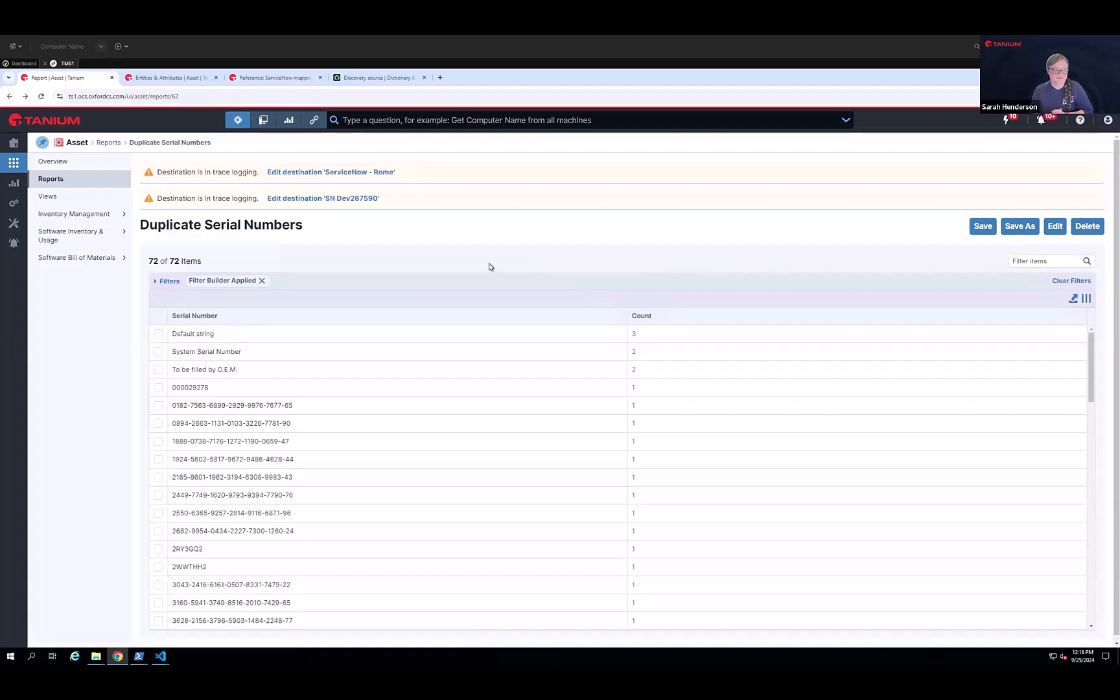
Open the custom view "ServiceNow (reserved) 1" for editing from the Asset views
click(53, 198)
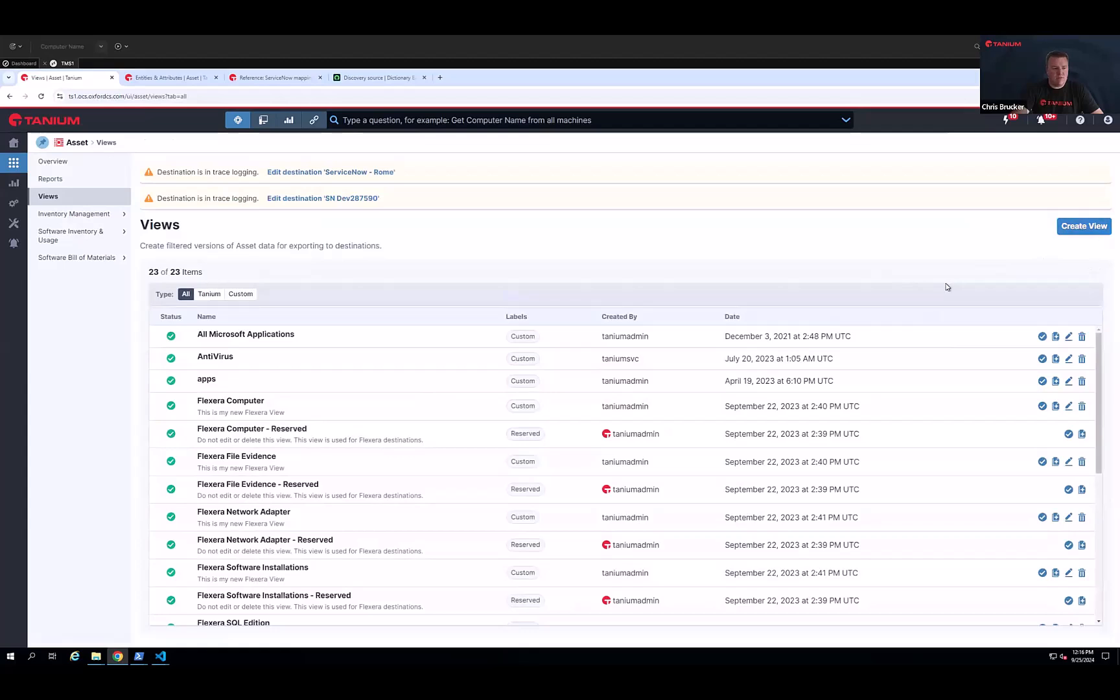
scroll(389, 500, down, 5)
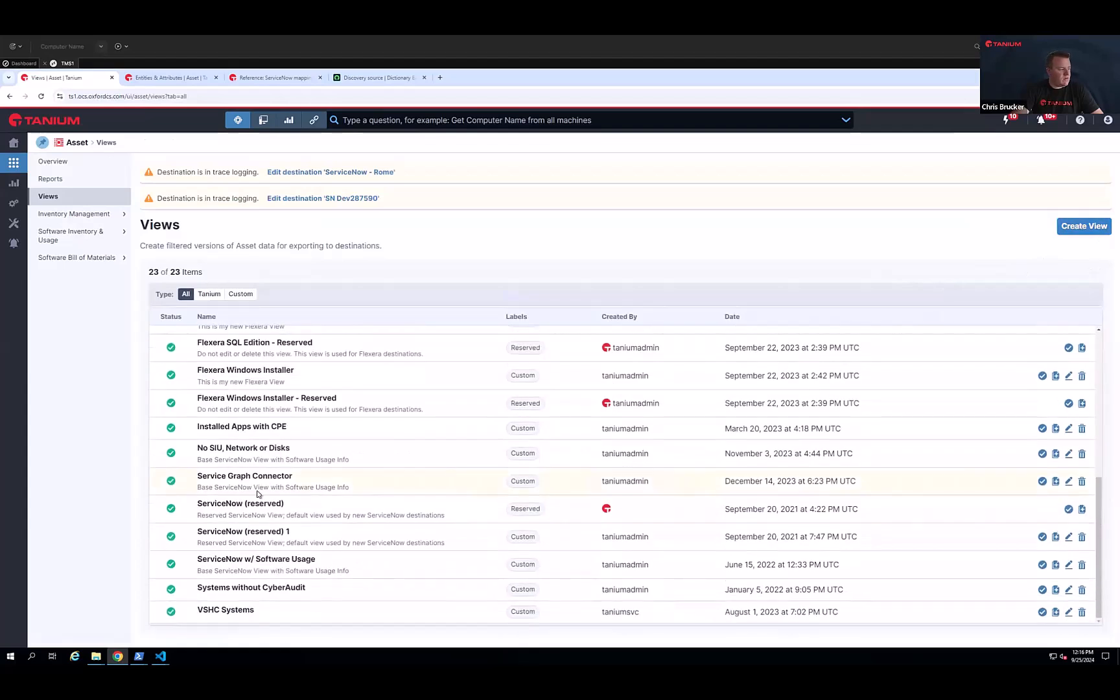
drag(254, 505, 310, 507)
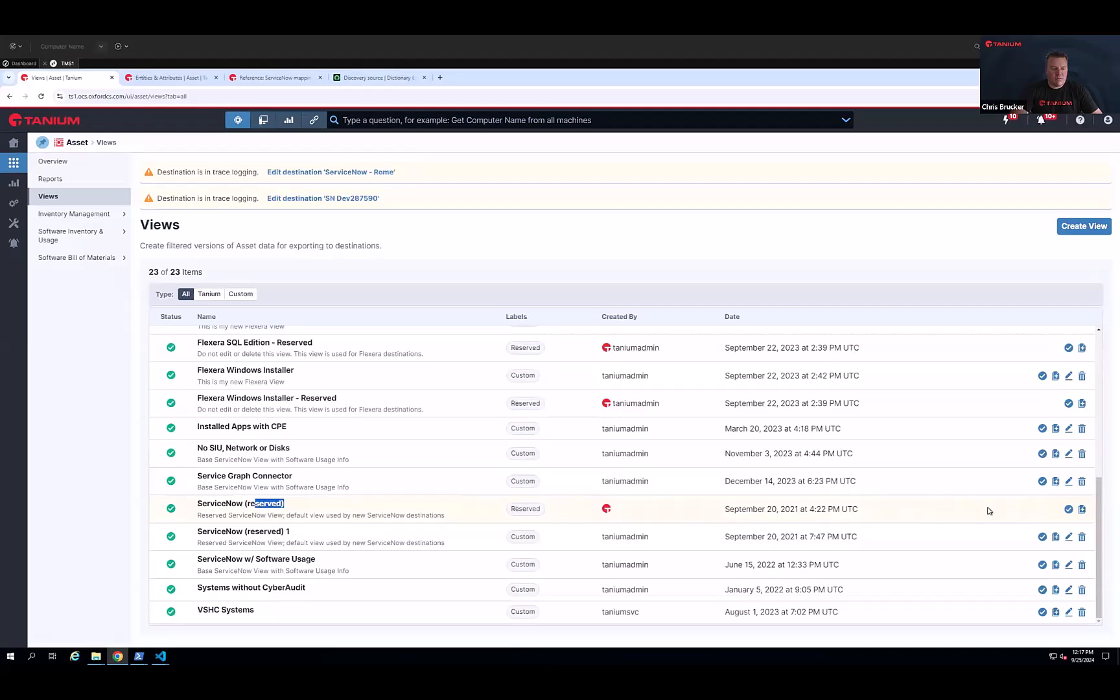
click(1069, 537)
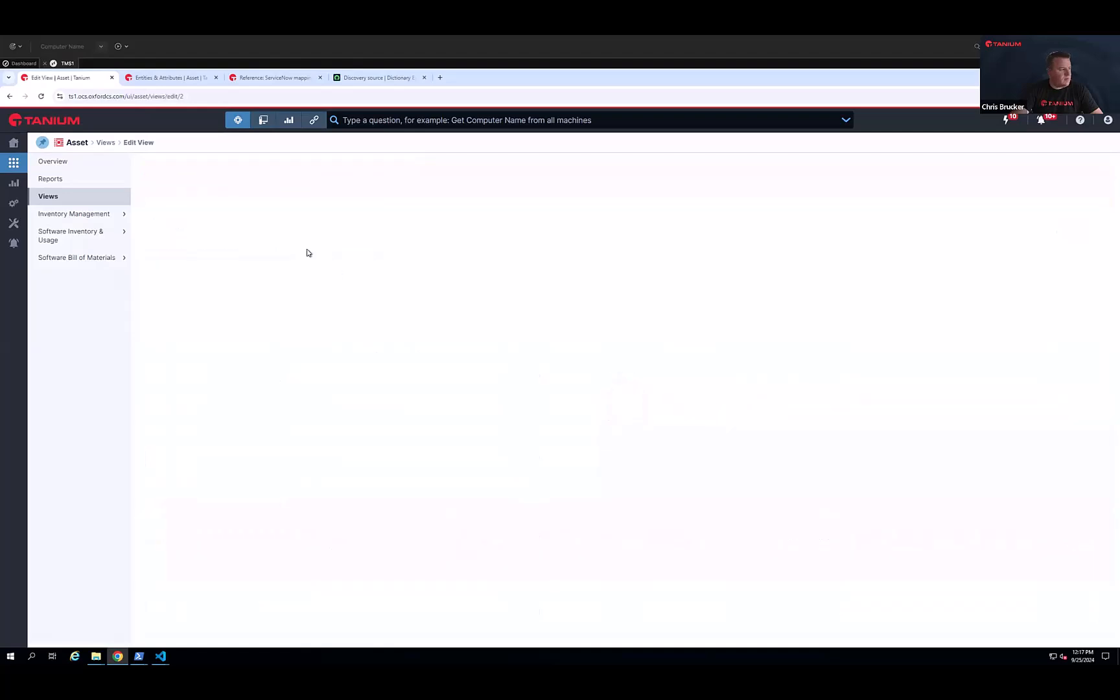
Add an Asset Details Filter row to the view with Last Seen within the last 1 Days
scroll(429, 317, down, 4)
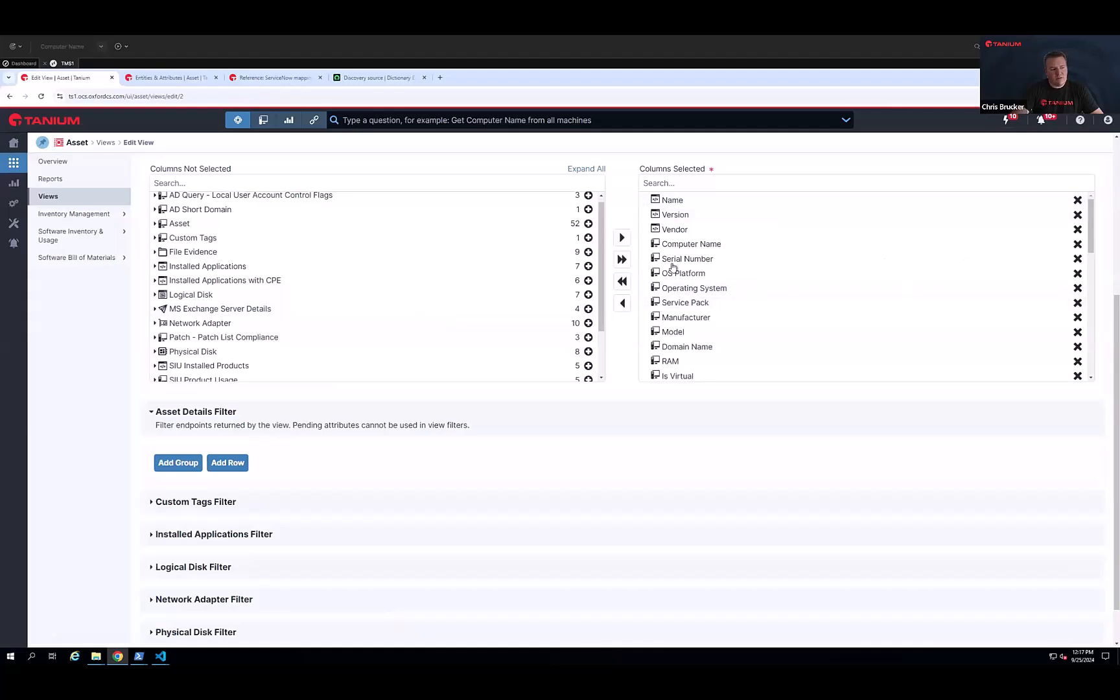
scroll(658, 233, down, 1)
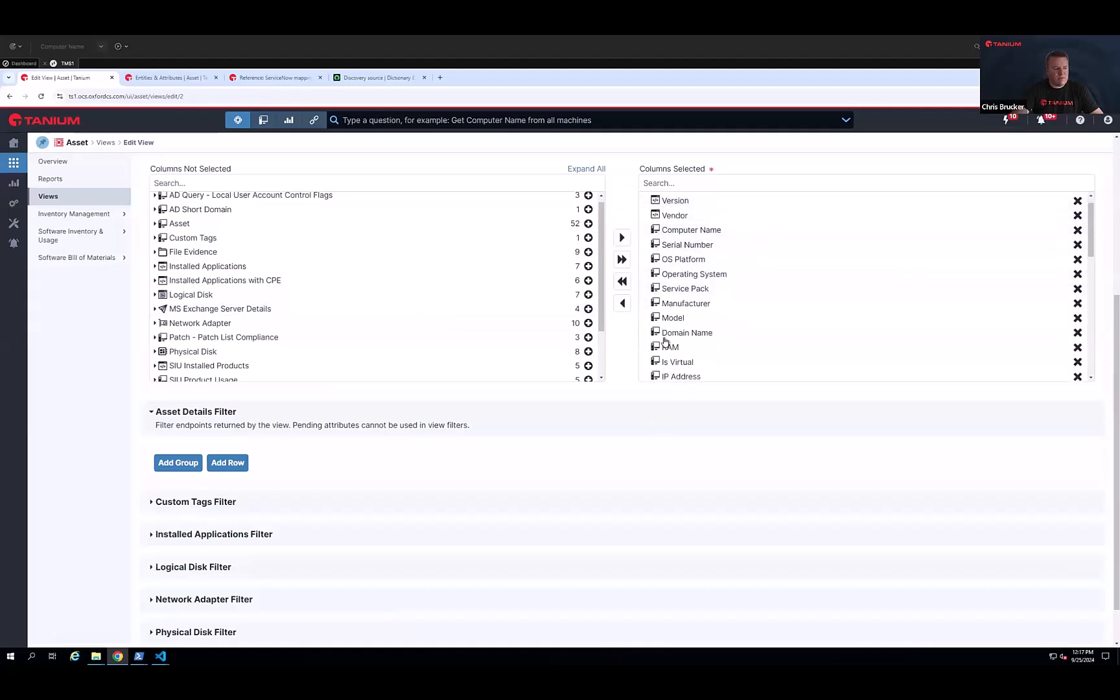
scroll(663, 354, down, 5)
scroll(663, 354, down, 5)
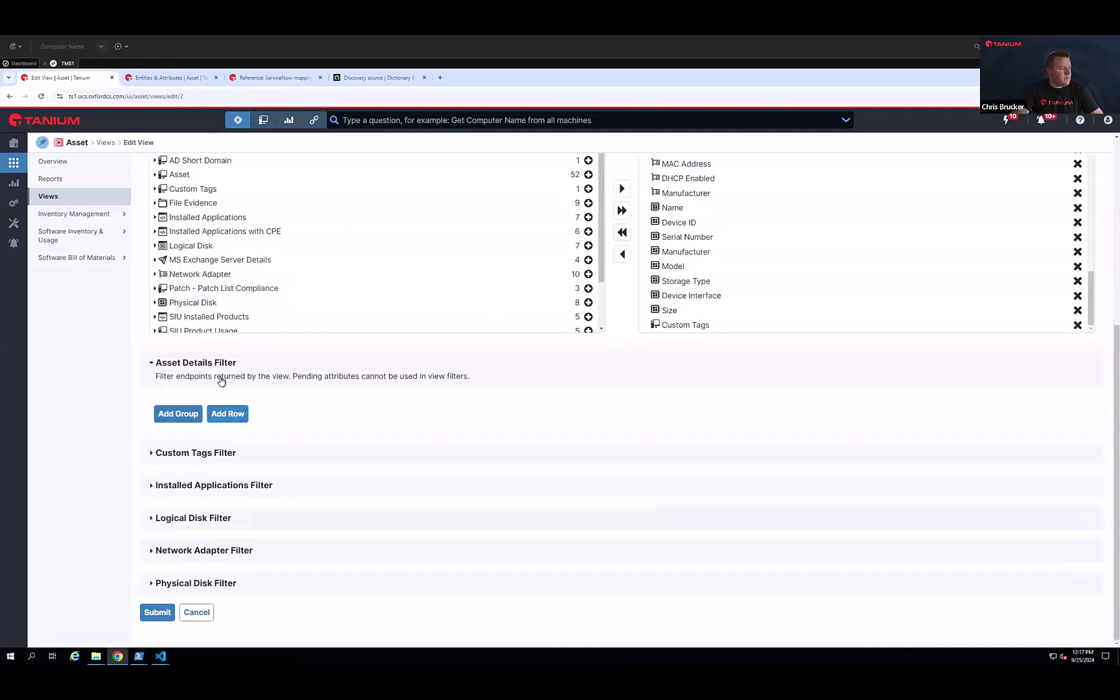
click(239, 417)
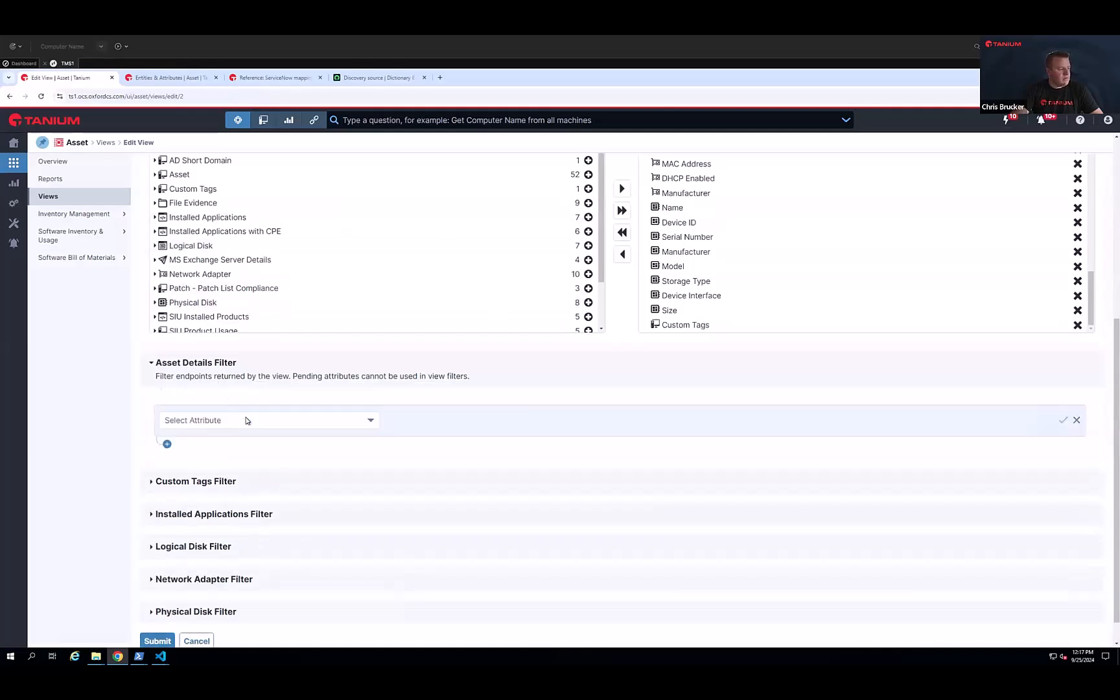
click(245, 420)
text(last)
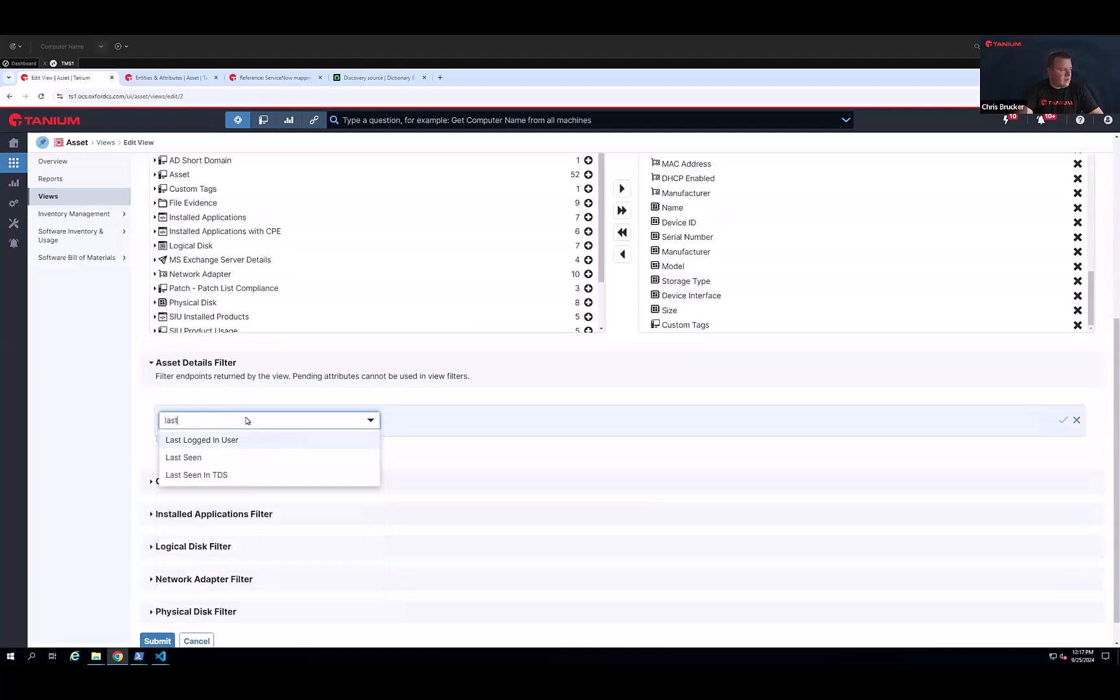
click(304, 452)
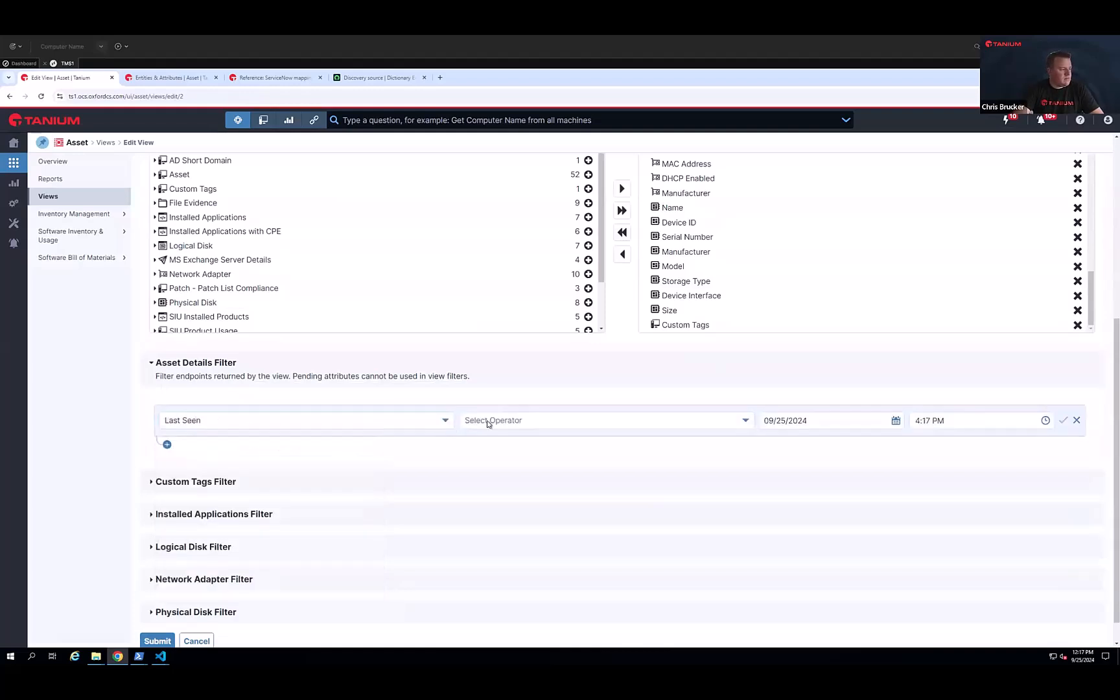
click(487, 420)
click(493, 579)
click(776, 421)
text(1)
click(1064, 421)
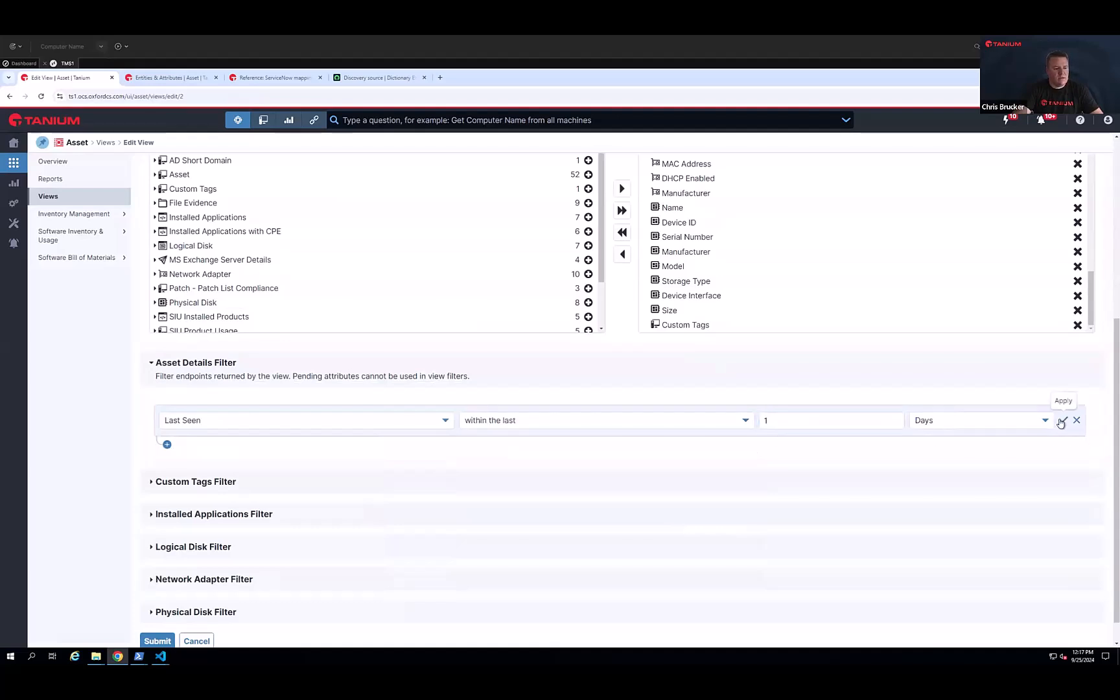
Add a Serial Number row to the Asset Details Filter with does not contain "default string", and change its operator to is not null
click(168, 432)
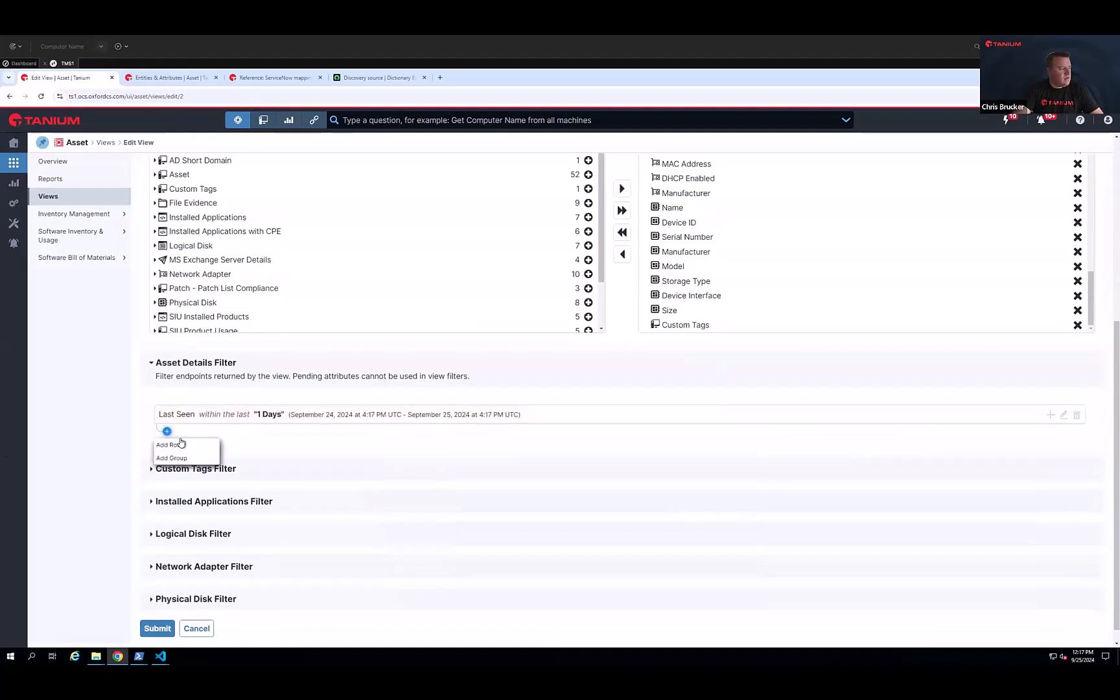
click(182, 443)
click(259, 440)
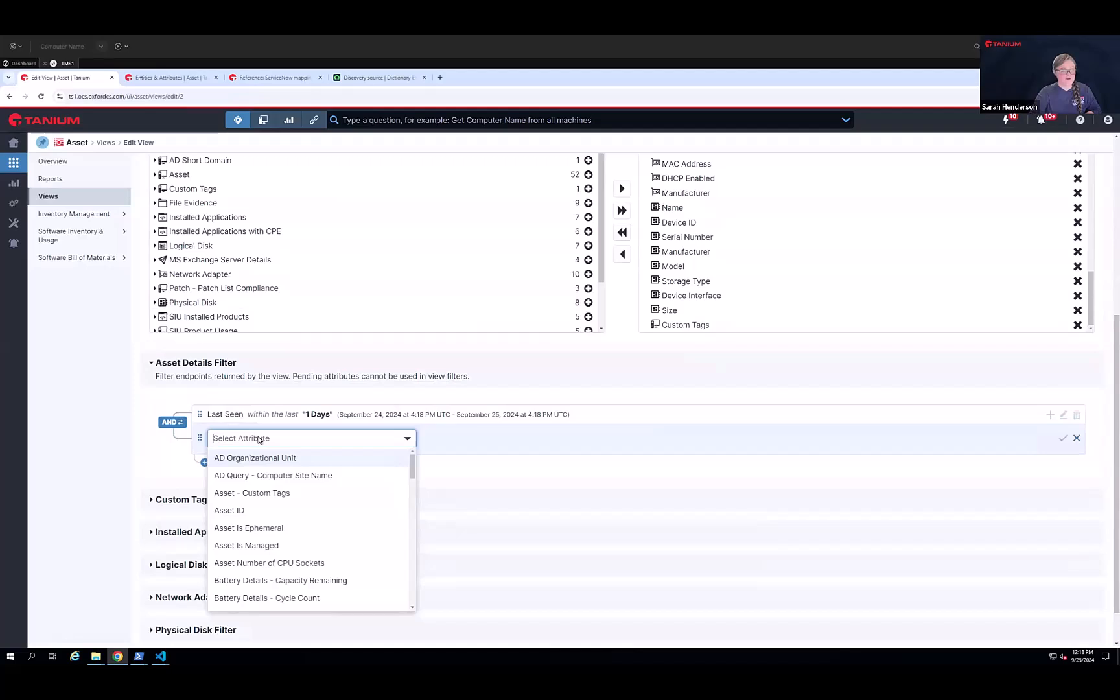
text(seri)
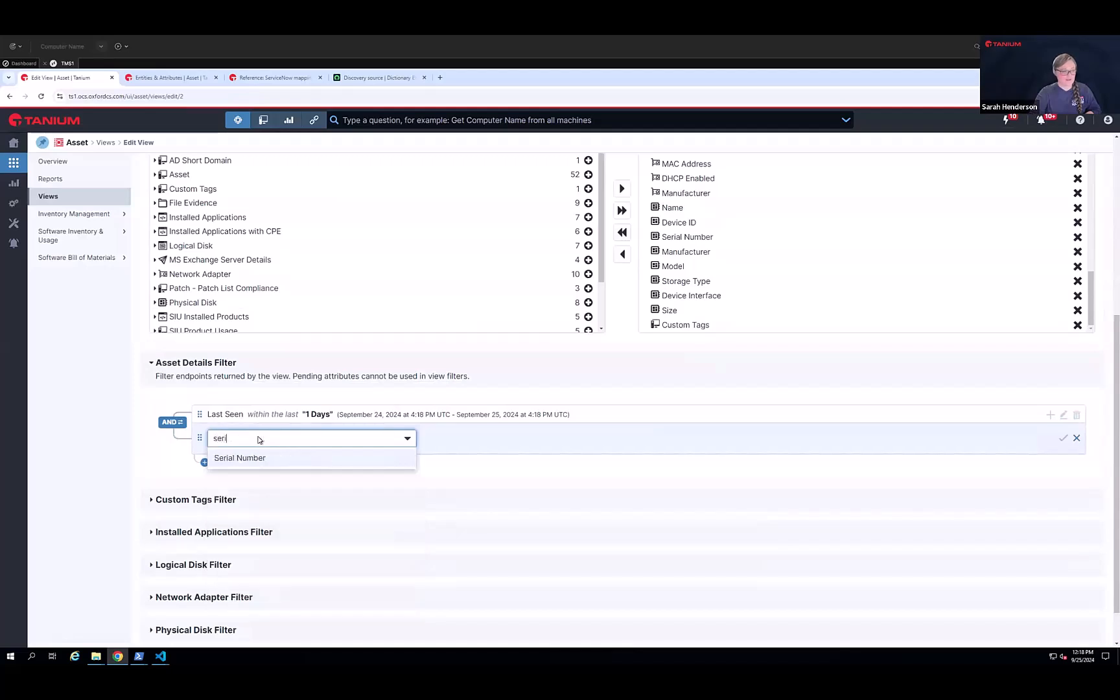
click(287, 460)
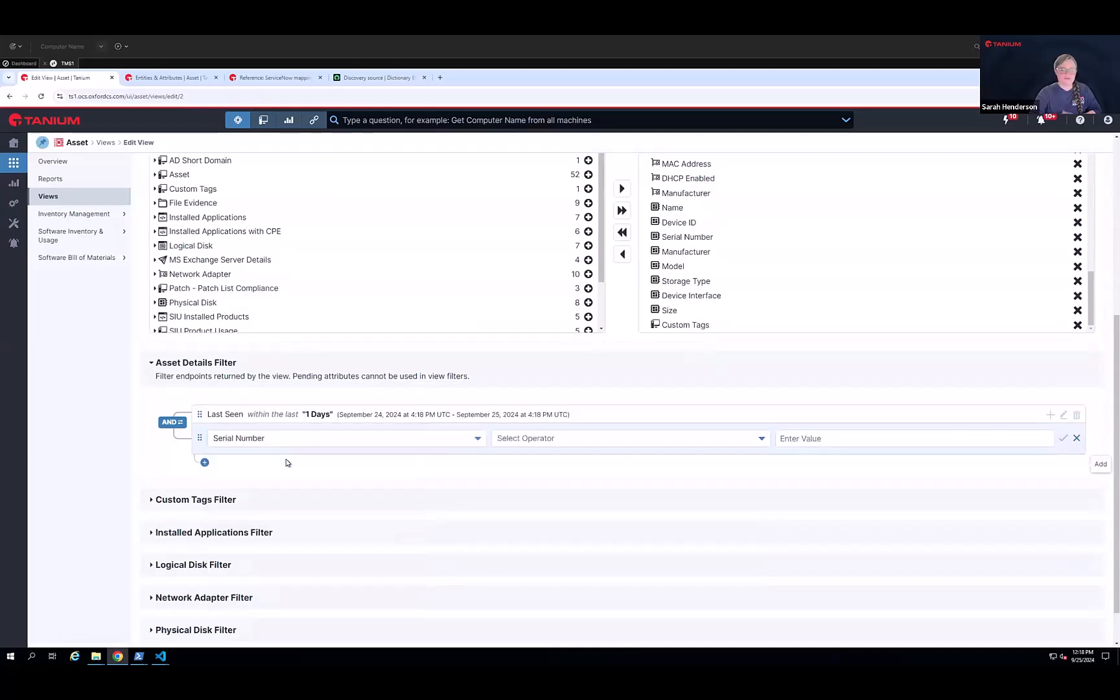
click(534, 439)
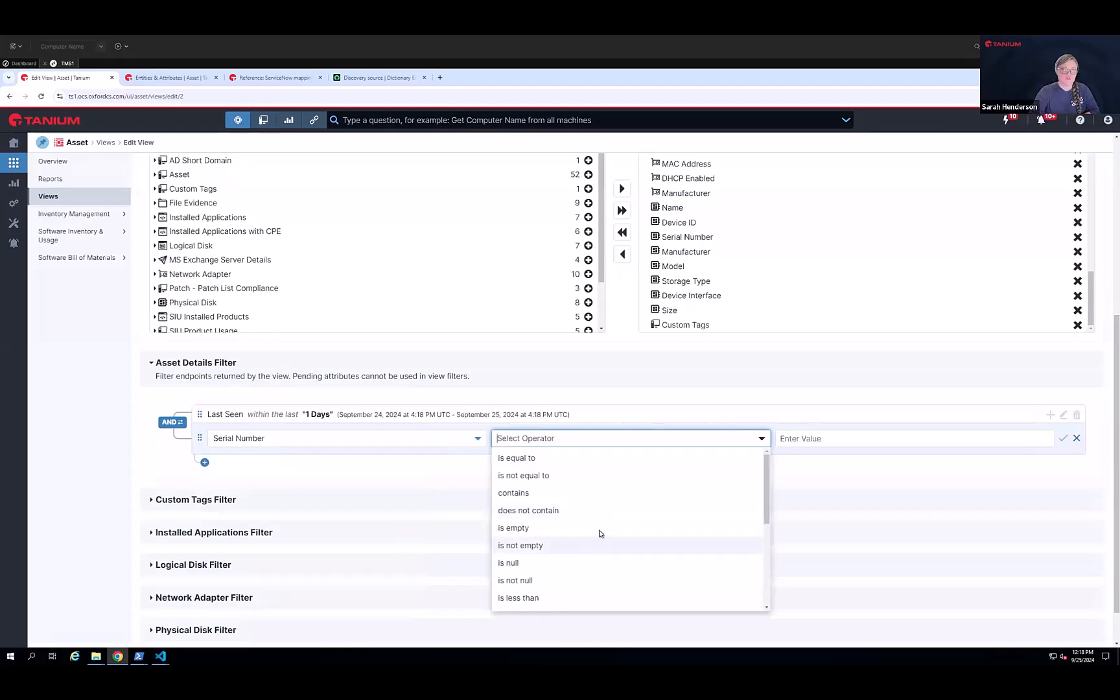
click(556, 513)
click(837, 439)
text(default string)
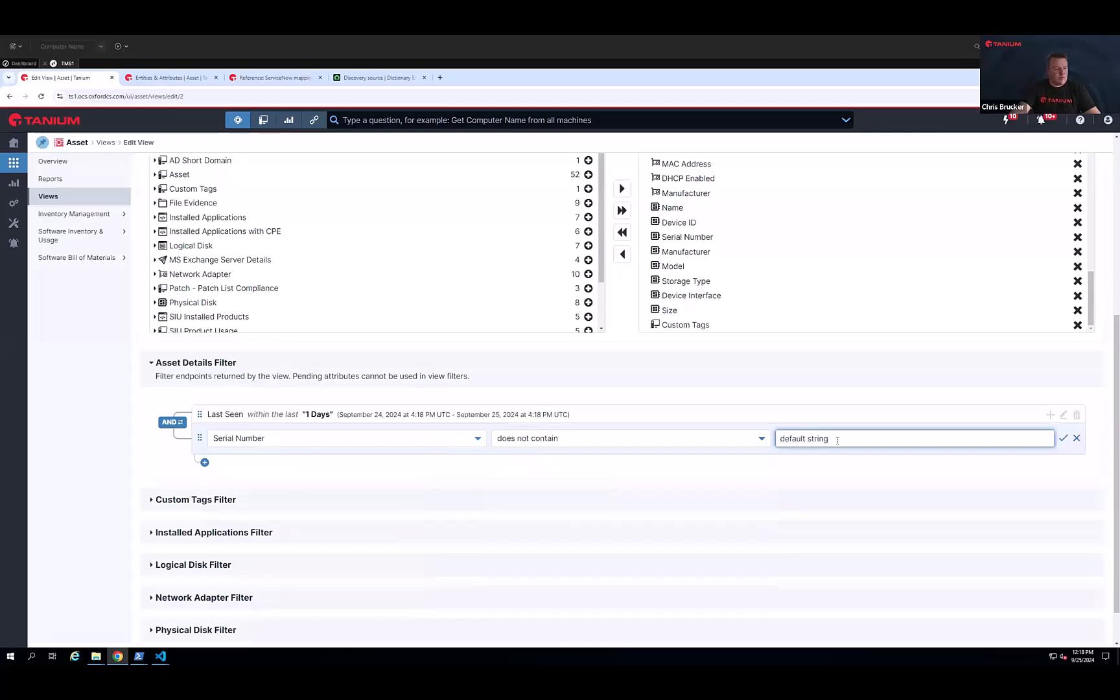
click(758, 441)
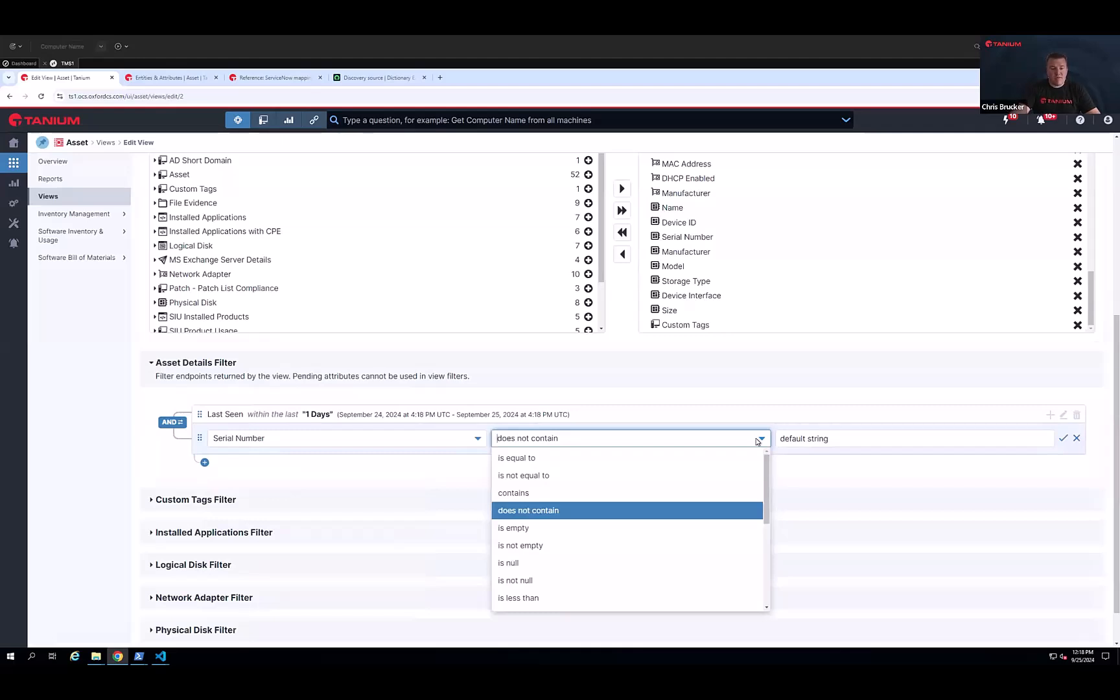
click(539, 581)
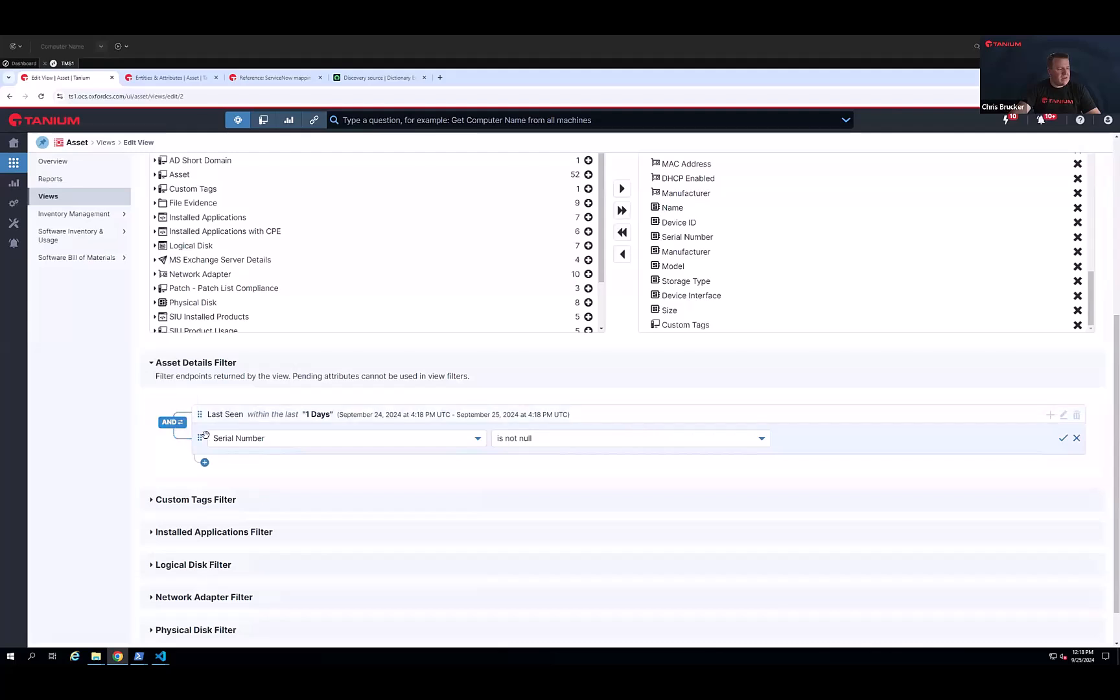
Add an Asset Details Filter row for Computer Name does not contain "renameme", and cancel the view edits
click(205, 462)
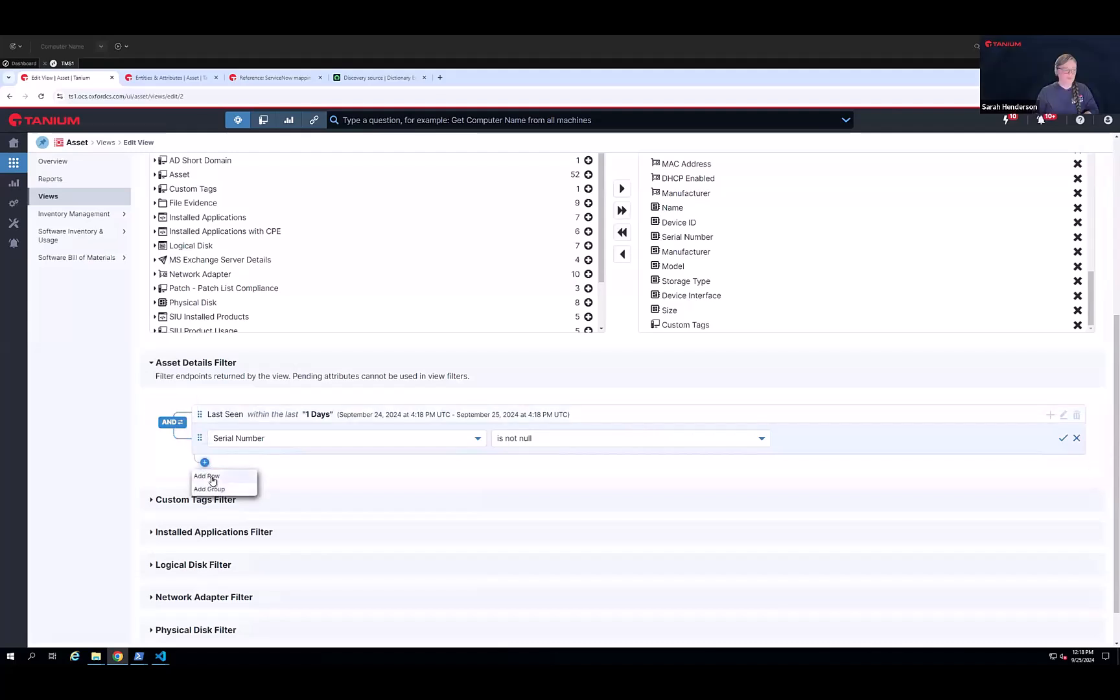
click(208, 476)
click(308, 473)
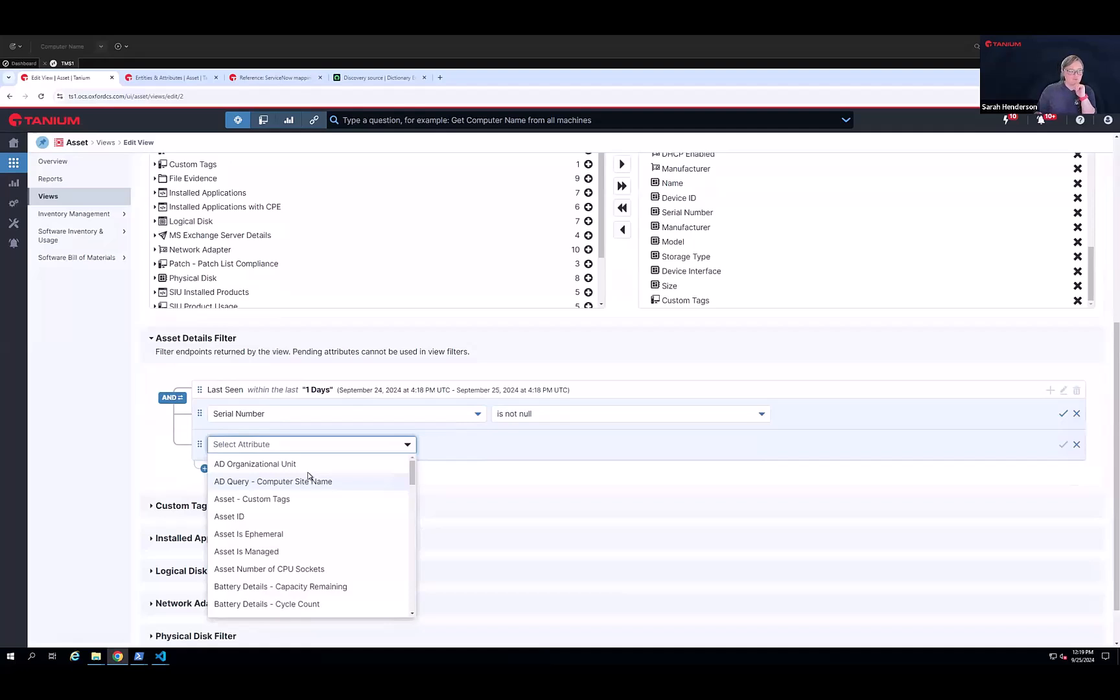
text(computer)
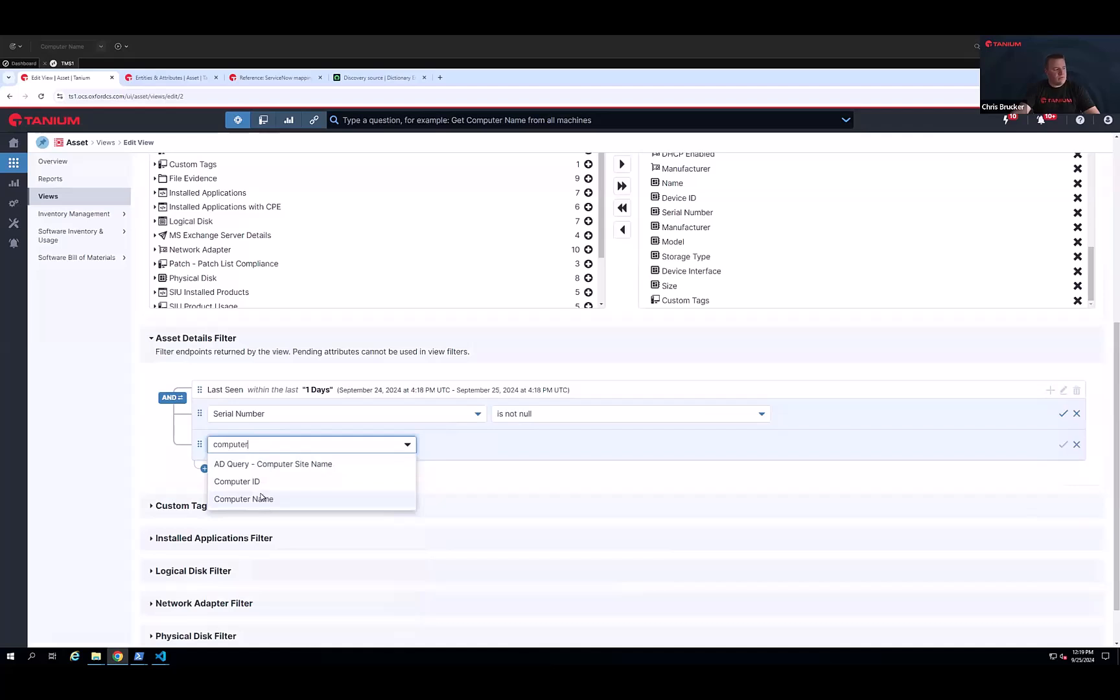
click(260, 497)
click(574, 448)
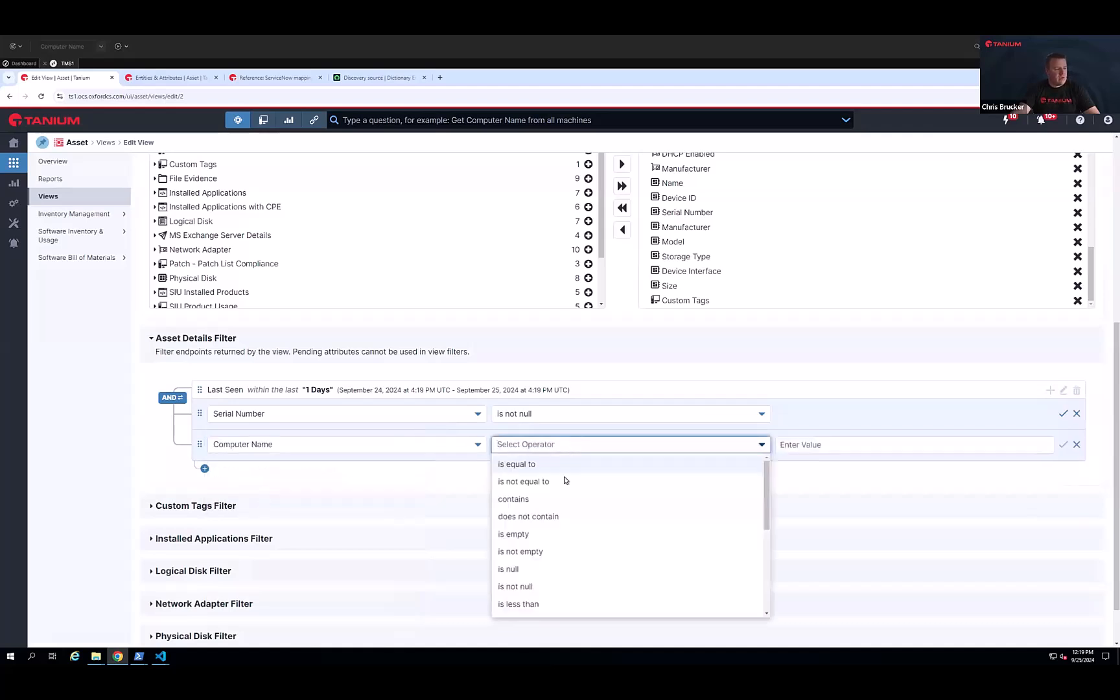
click(562, 517)
click(804, 449)
text(rena)
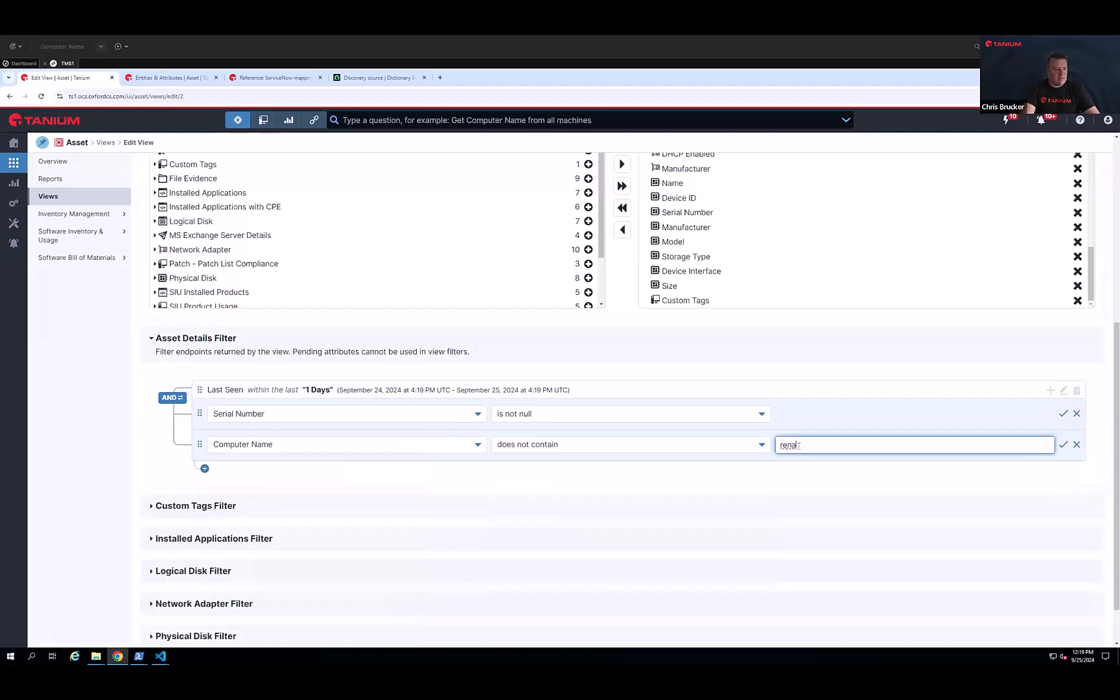
text(meme)
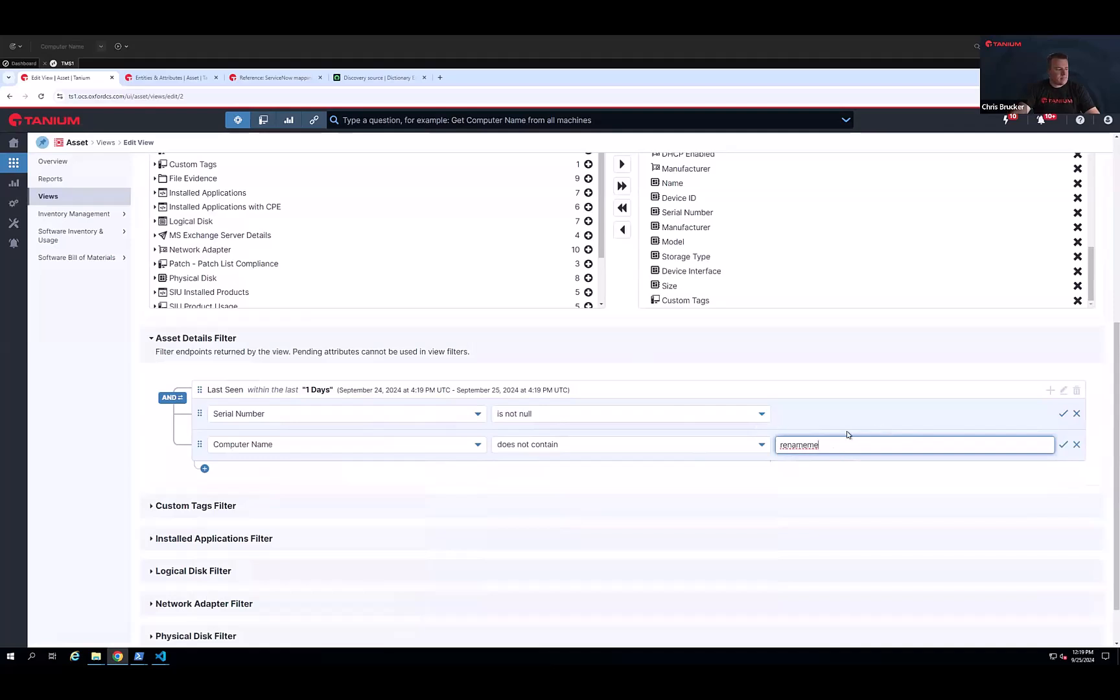
scroll(840, 415, down, 1)
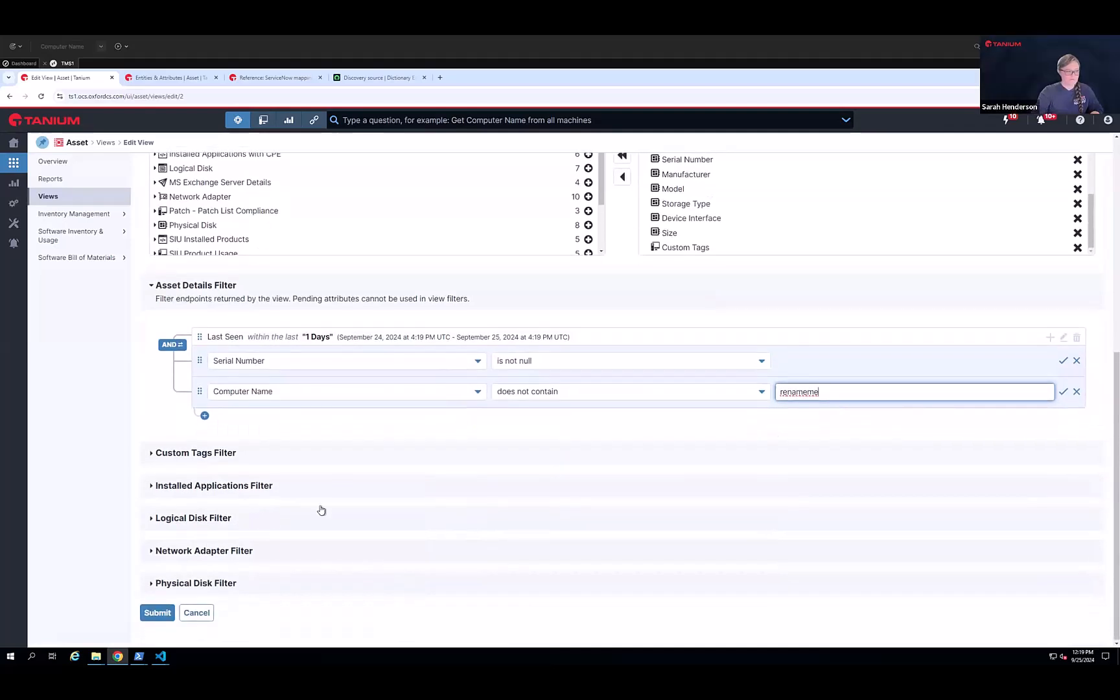
click(195, 613)
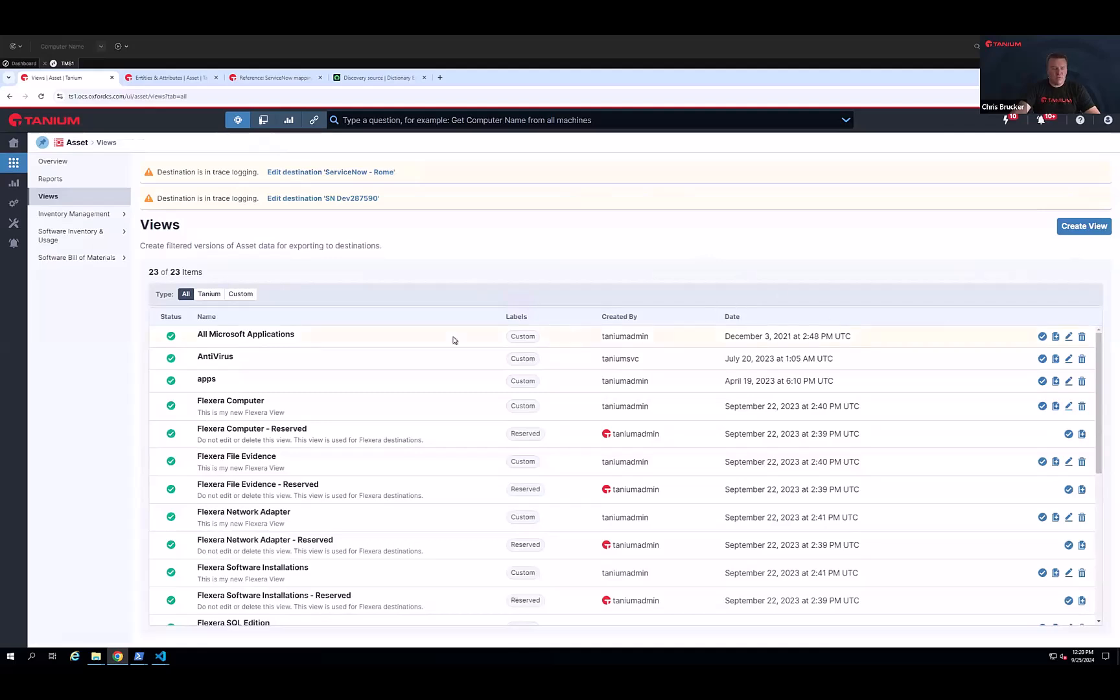
Start a new ServiceNow destination under Inventory Management and review its name, host URL, credential and schedule fields
click(96, 215)
click(98, 262)
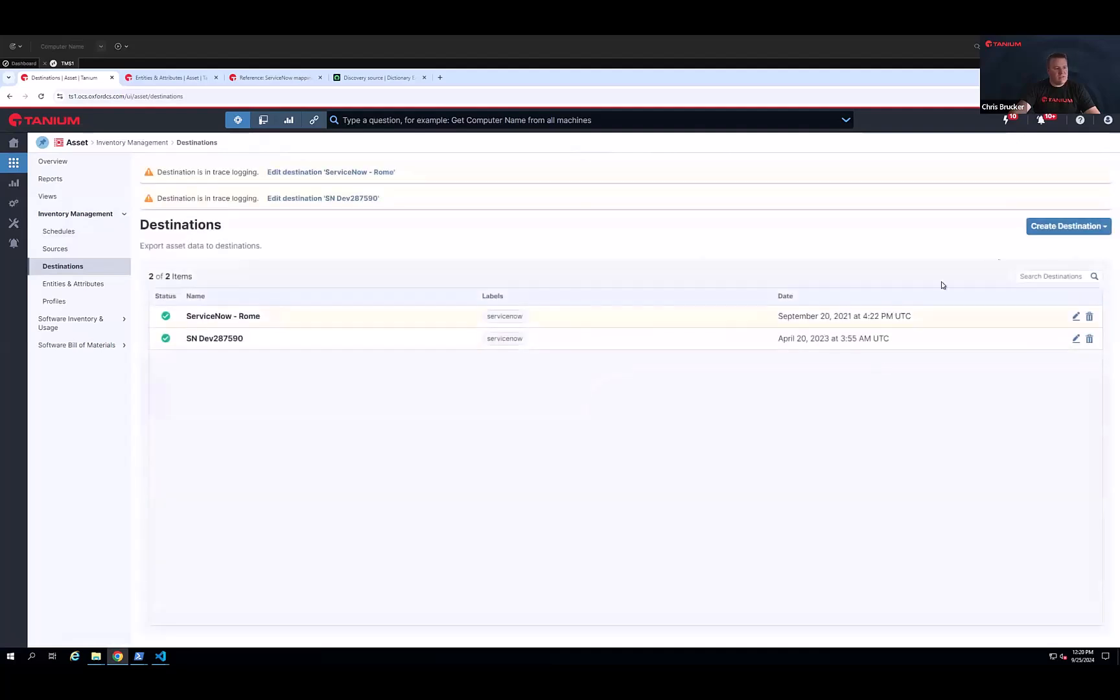
click(1060, 228)
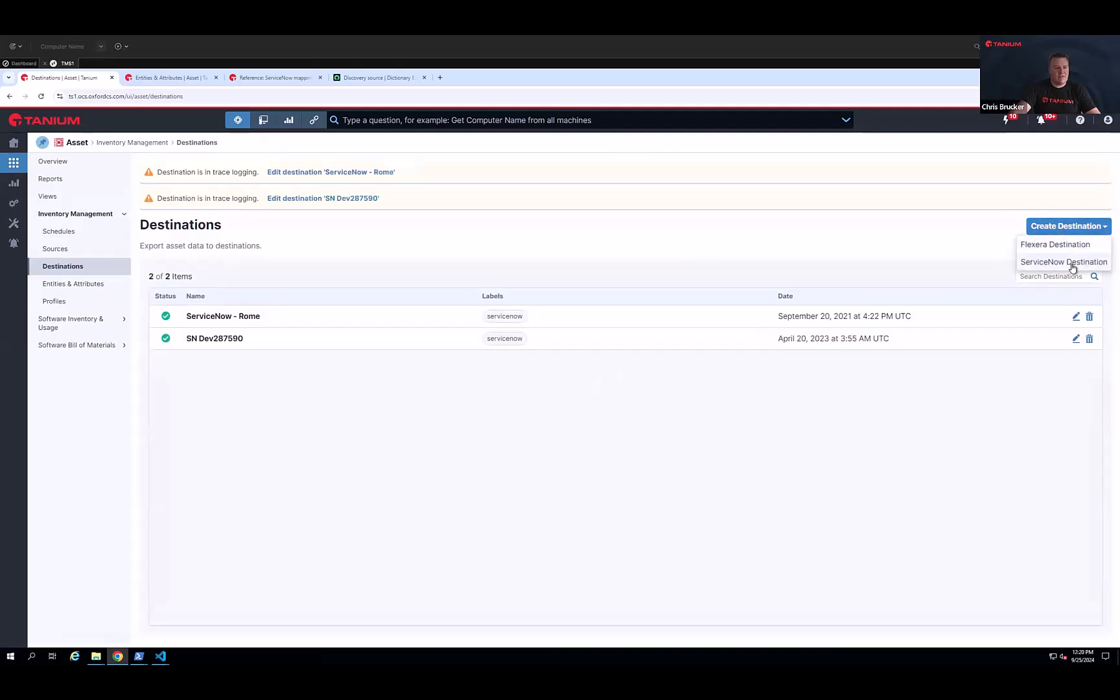
click(1069, 262)
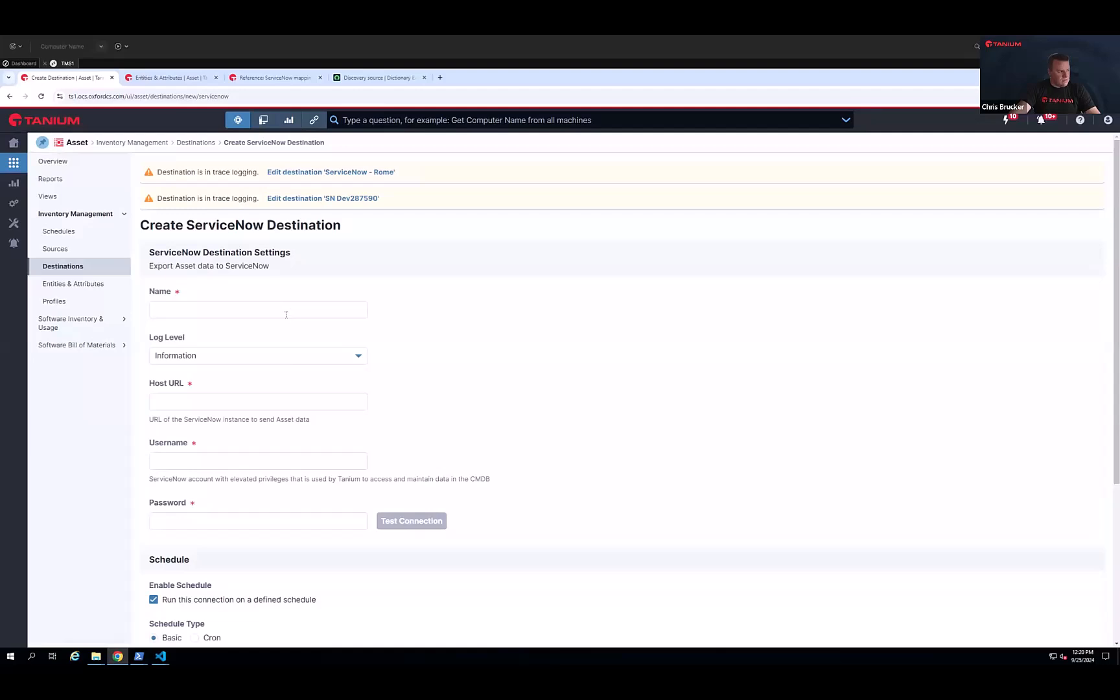
click(171, 313)
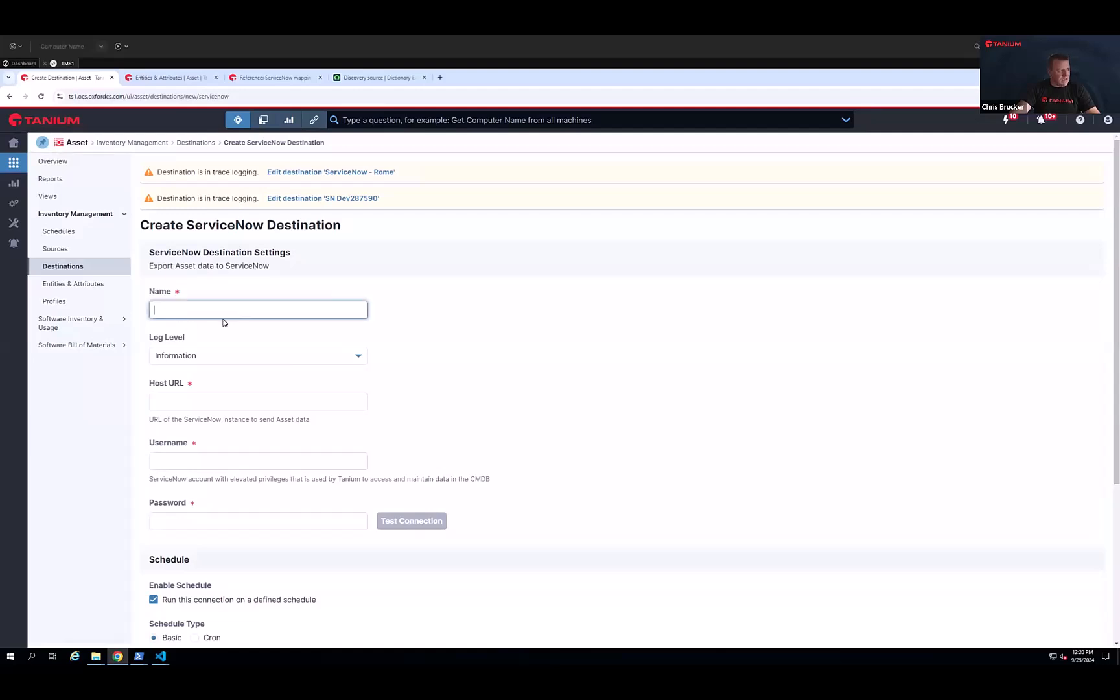
click(223, 399)
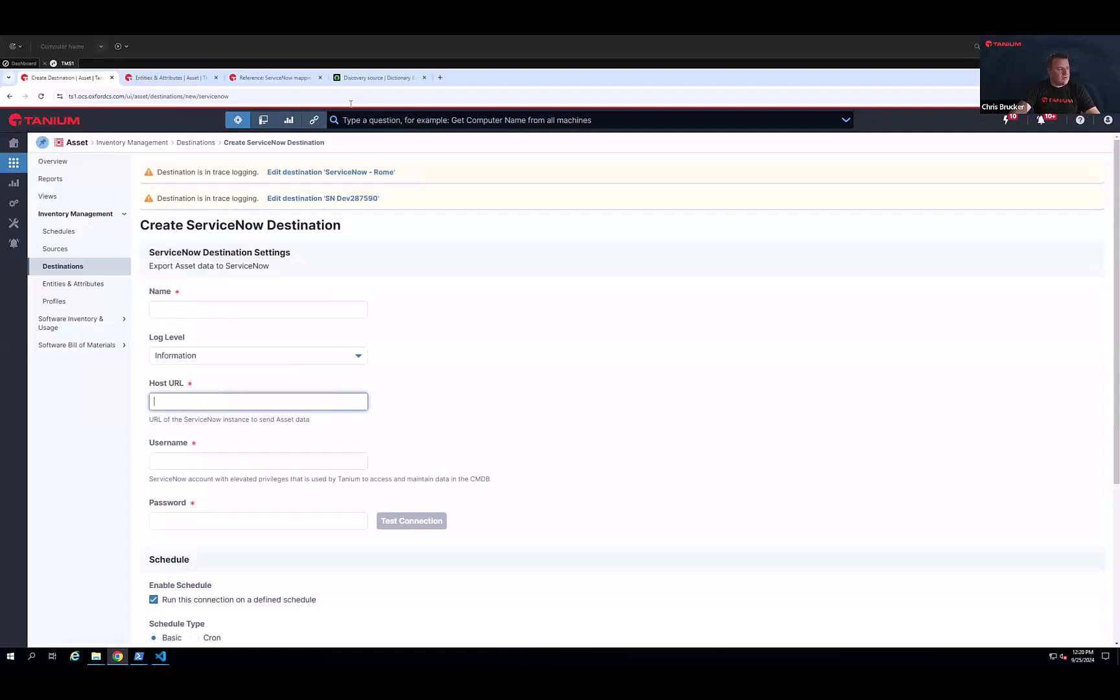
click(183, 466)
click(186, 516)
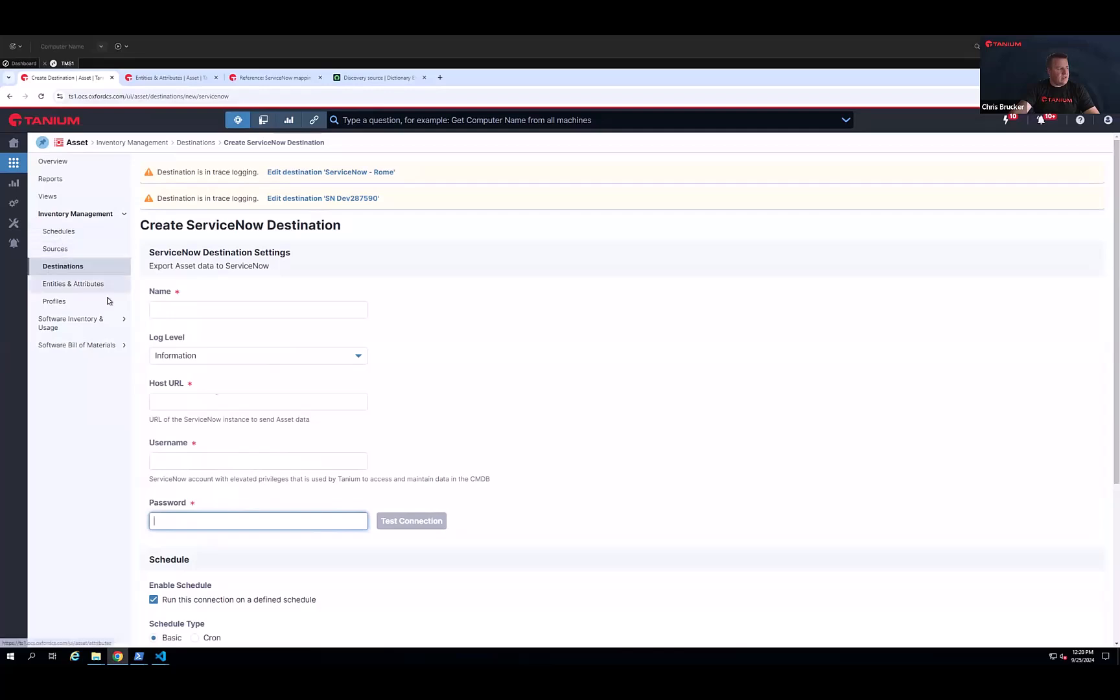
scroll(260, 531, down, 3)
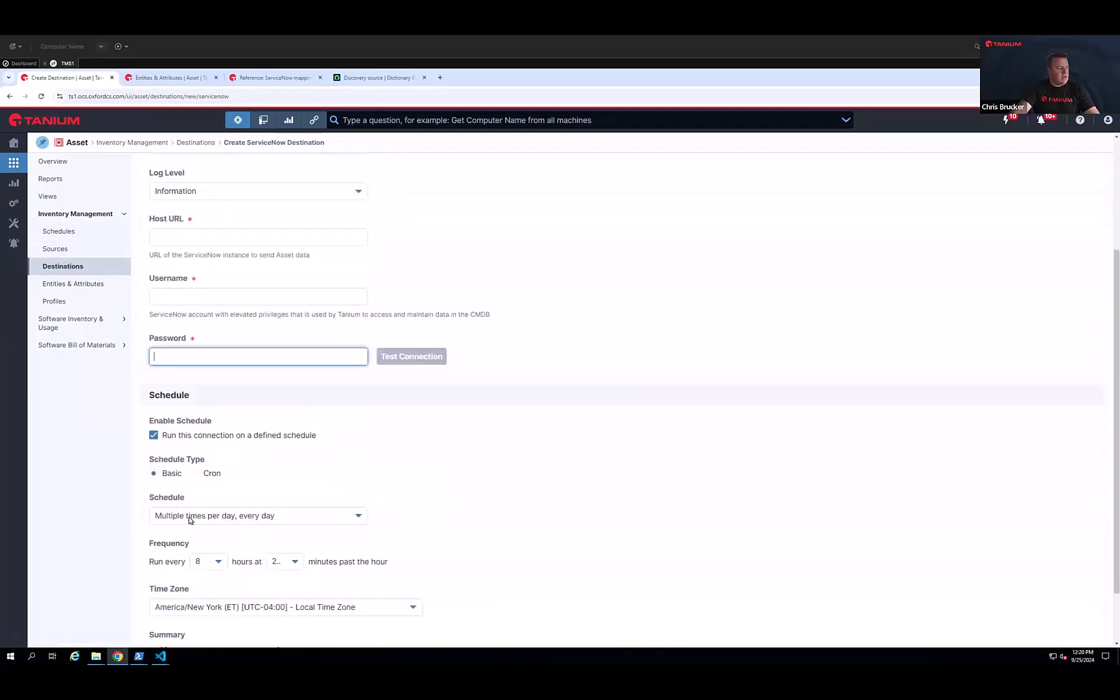
scroll(170, 465, down, 1)
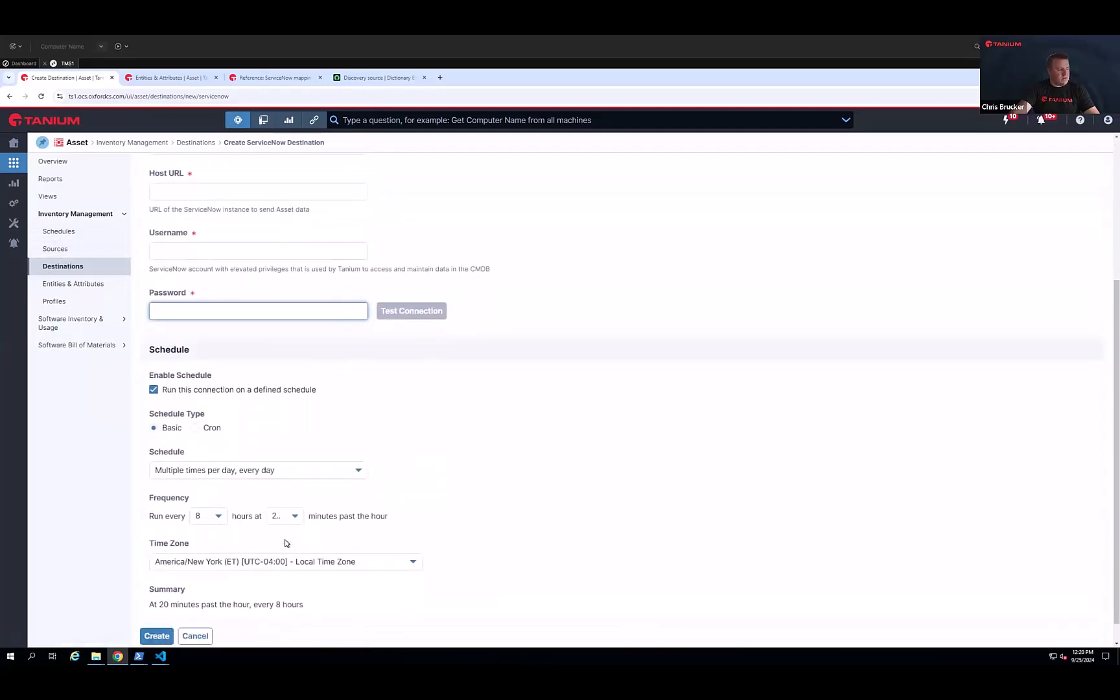
Leave the new destination form, open the existing SN Dev287590 destination for editing, and review its ServiceNow mappings and schedule
click(84, 268)
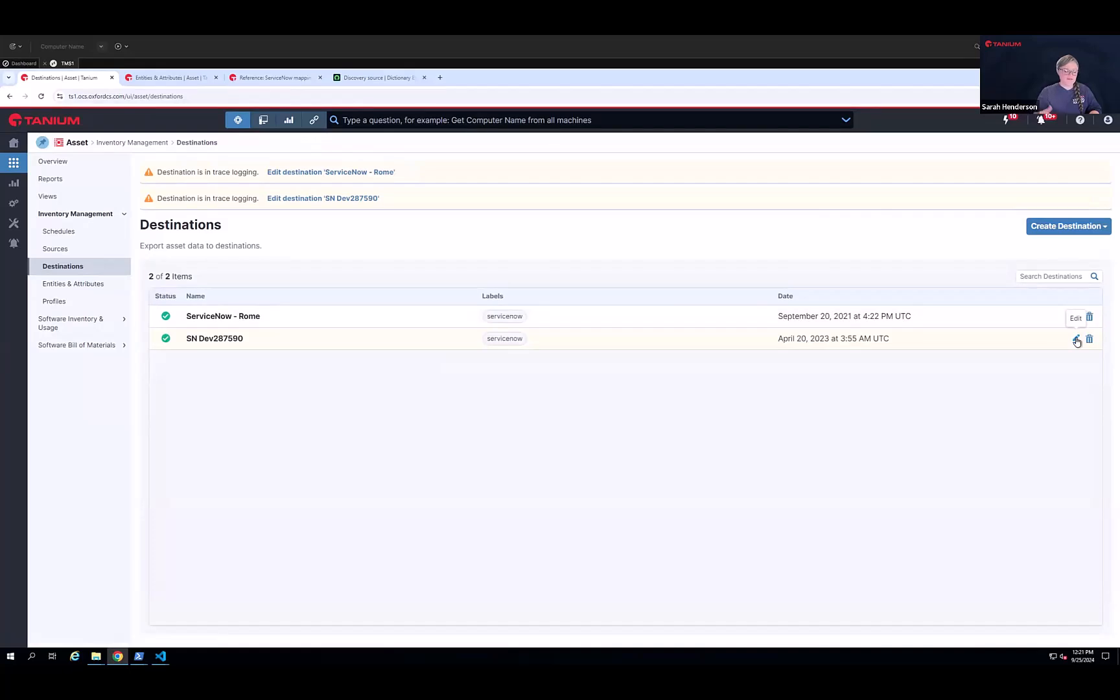
click(1076, 340)
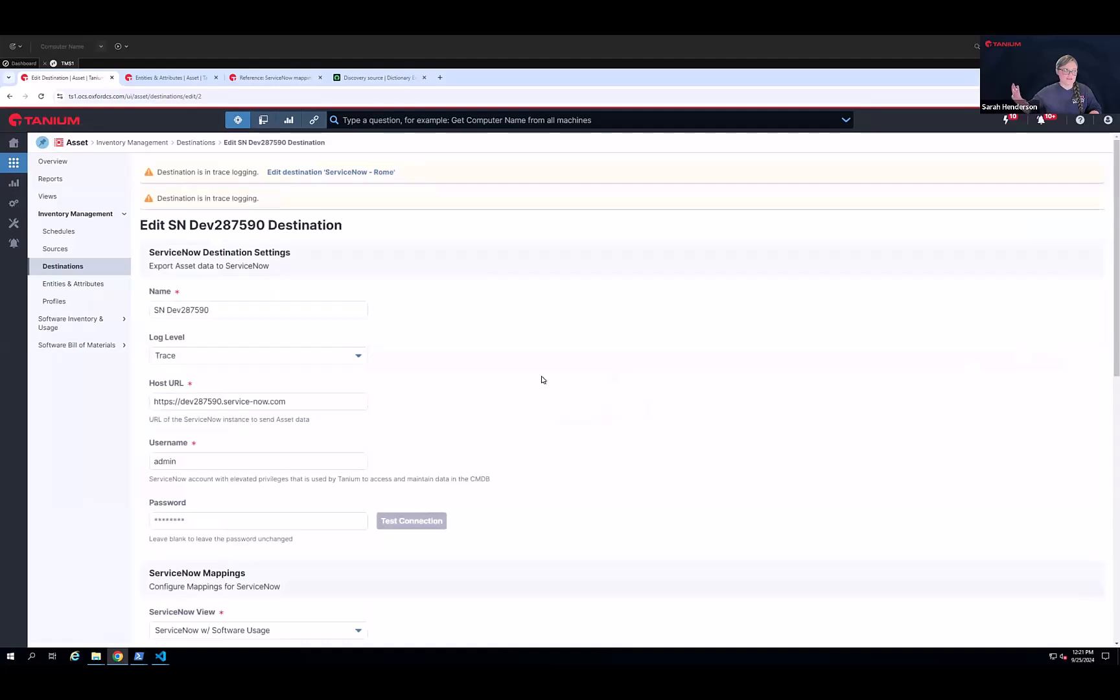
scroll(544, 380, down, 3)
scroll(543, 380, down, 5)
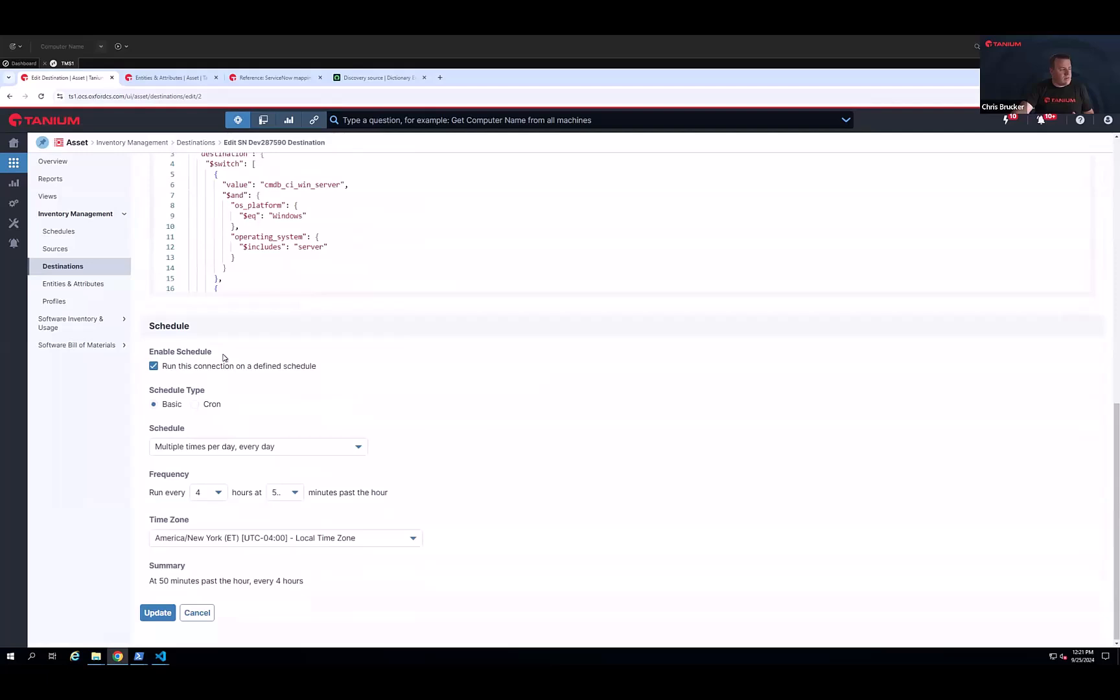
scroll(225, 358, up, 4)
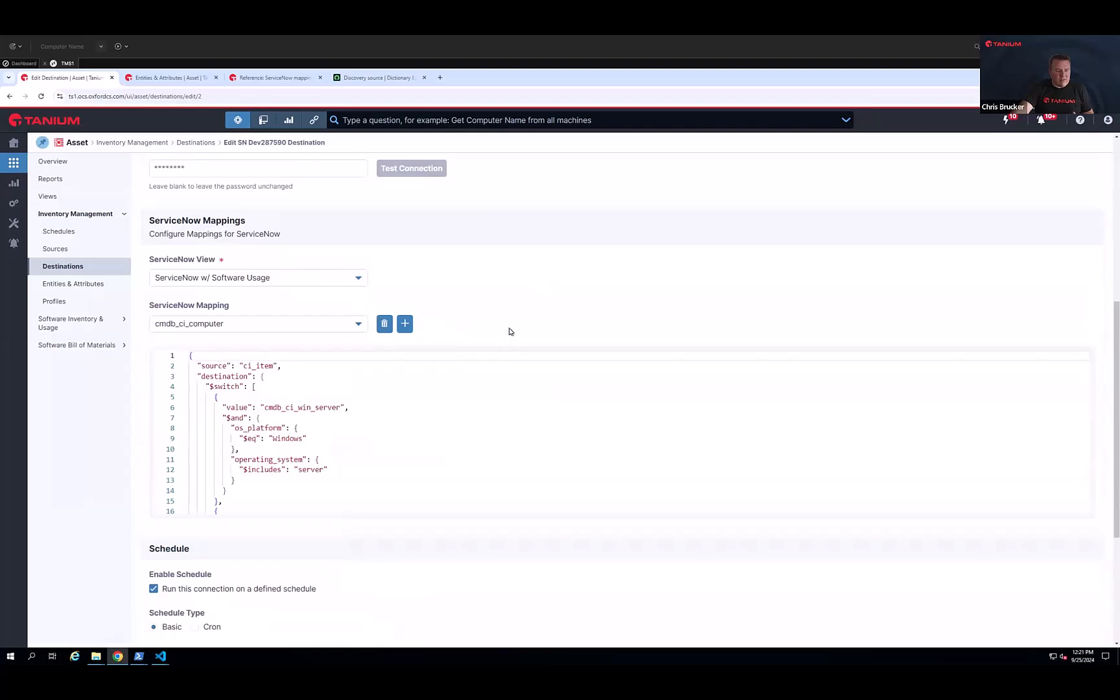
scroll(514, 324, up, 1)
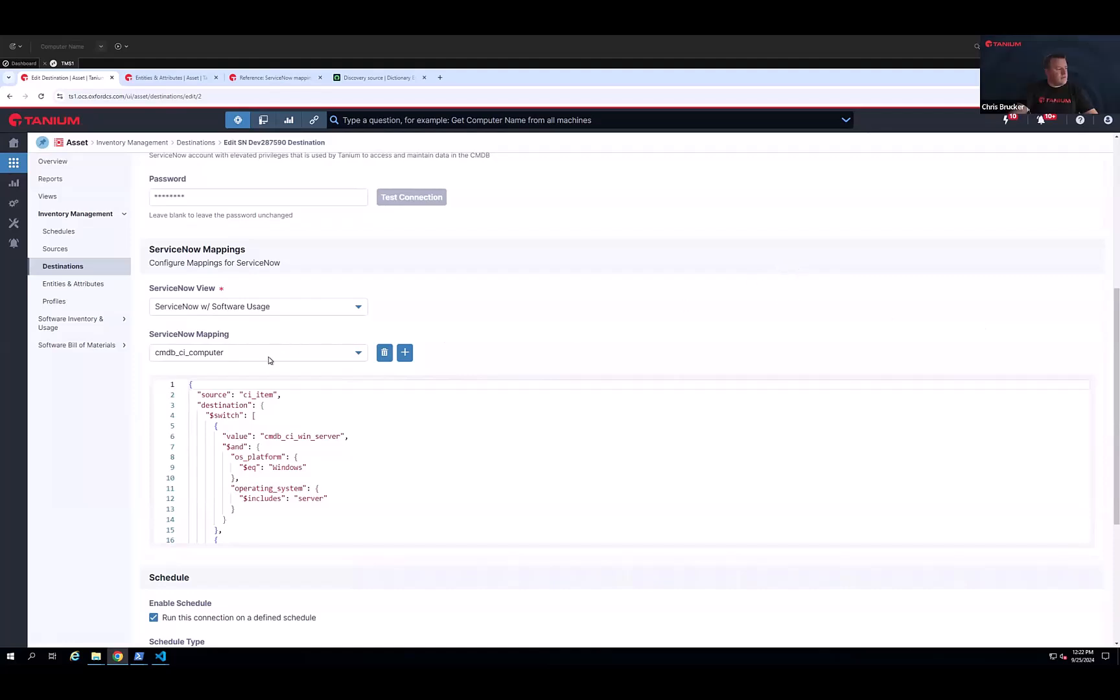
Review the ServiceNow View and ServiceNow Mapping choices, and examine the "ci_item" source in the cmdb_ci_computer mapping
click(257, 308)
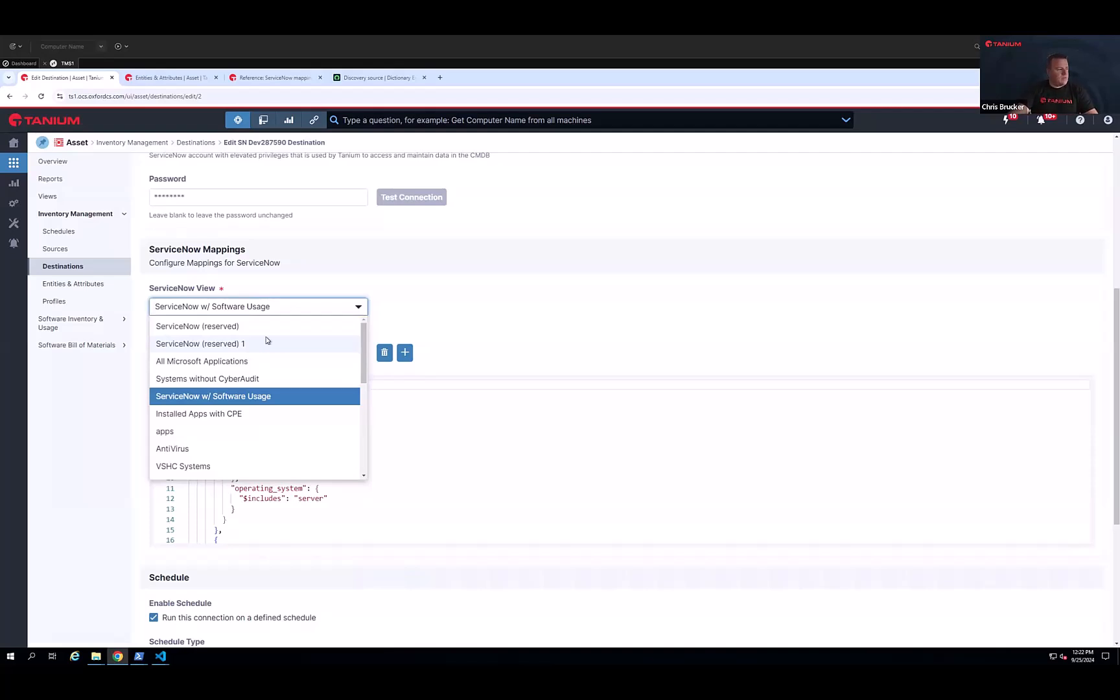
click(450, 325)
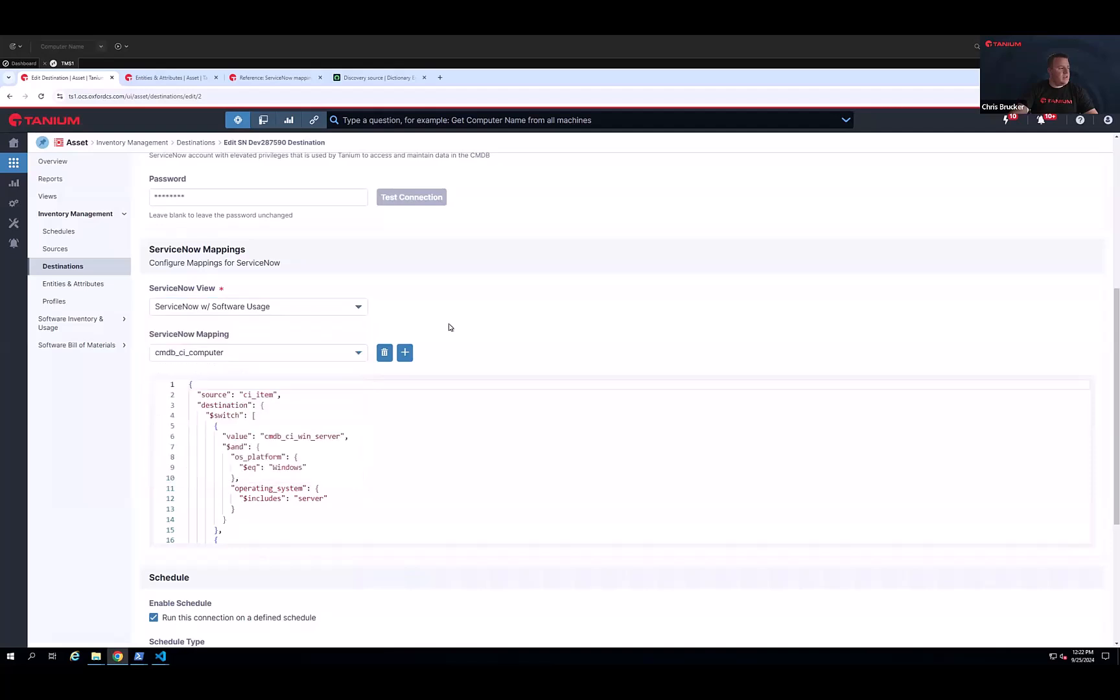
click(350, 356)
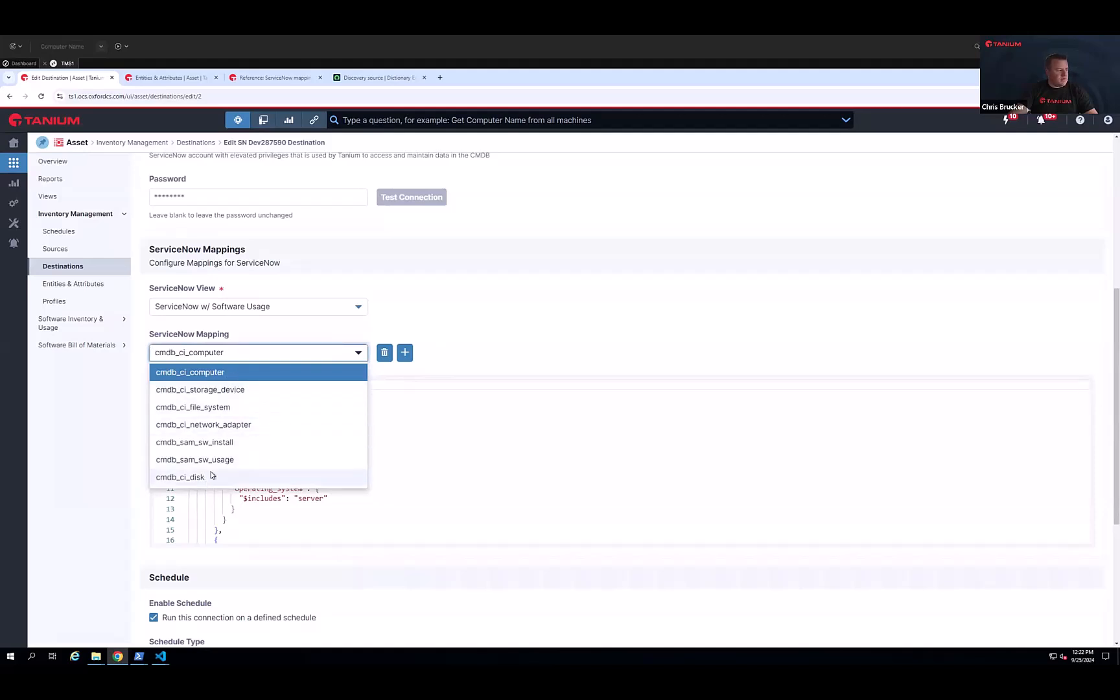
click(508, 319)
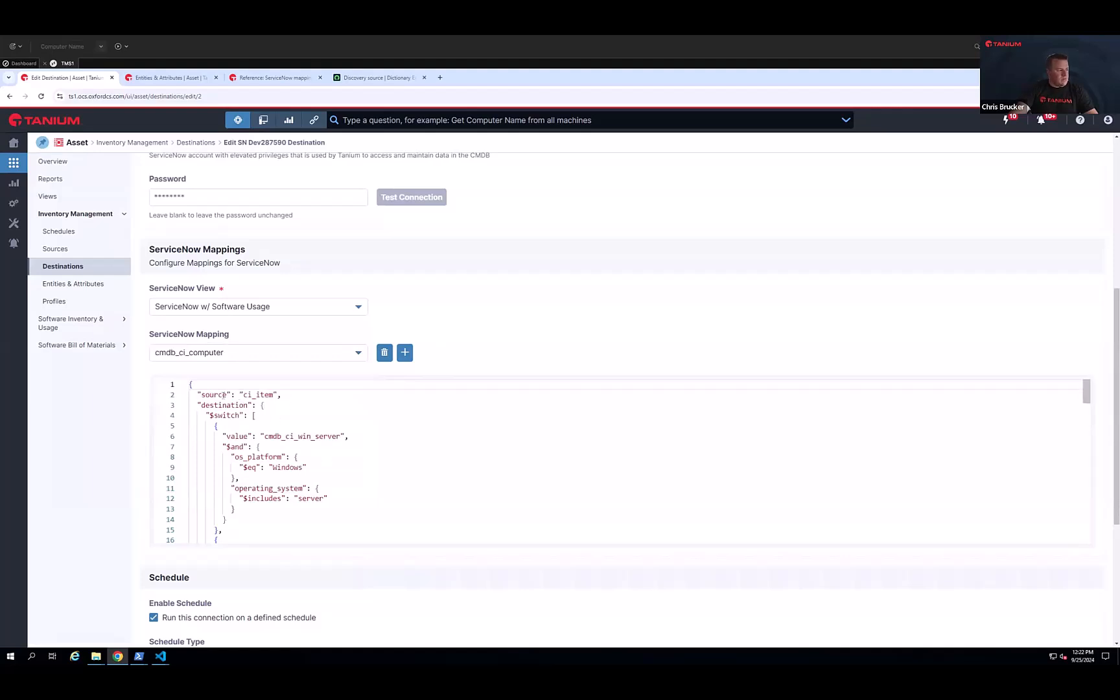
drag(243, 394, 274, 395)
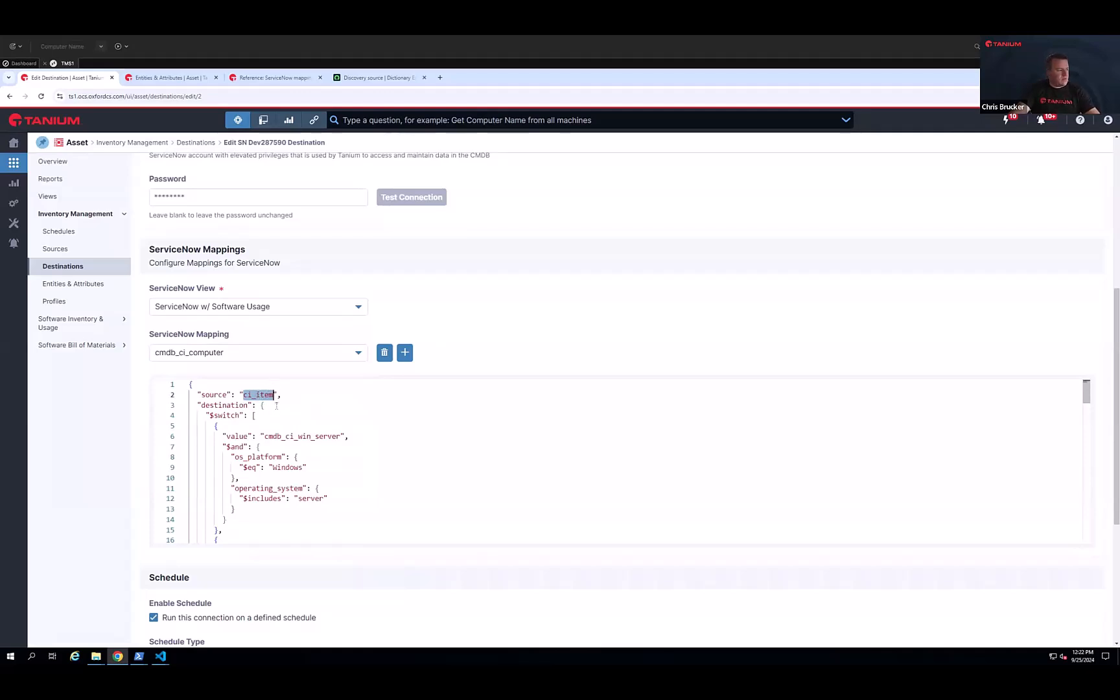
scroll(292, 454, down, 1)
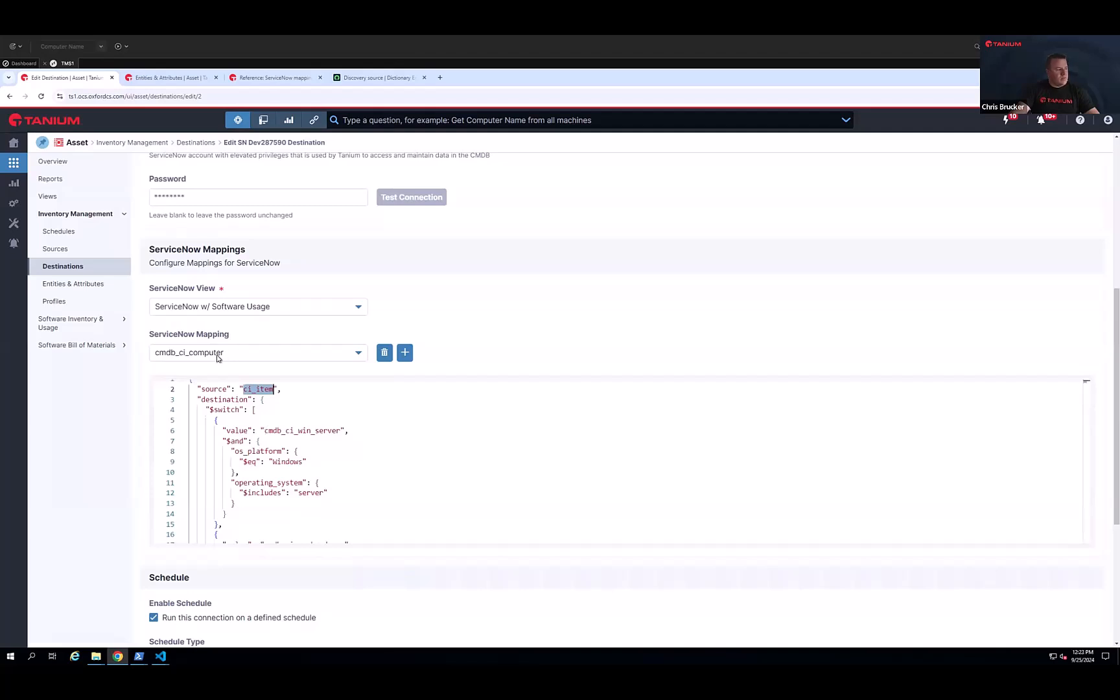
Examine the destination switch cases in the cmdb_ci_computer mapping, highlighting the cmdb_ci_win_server and cmdb_ci_pc_hardware values
drag(265, 430, 340, 431)
scroll(317, 458, down, 3)
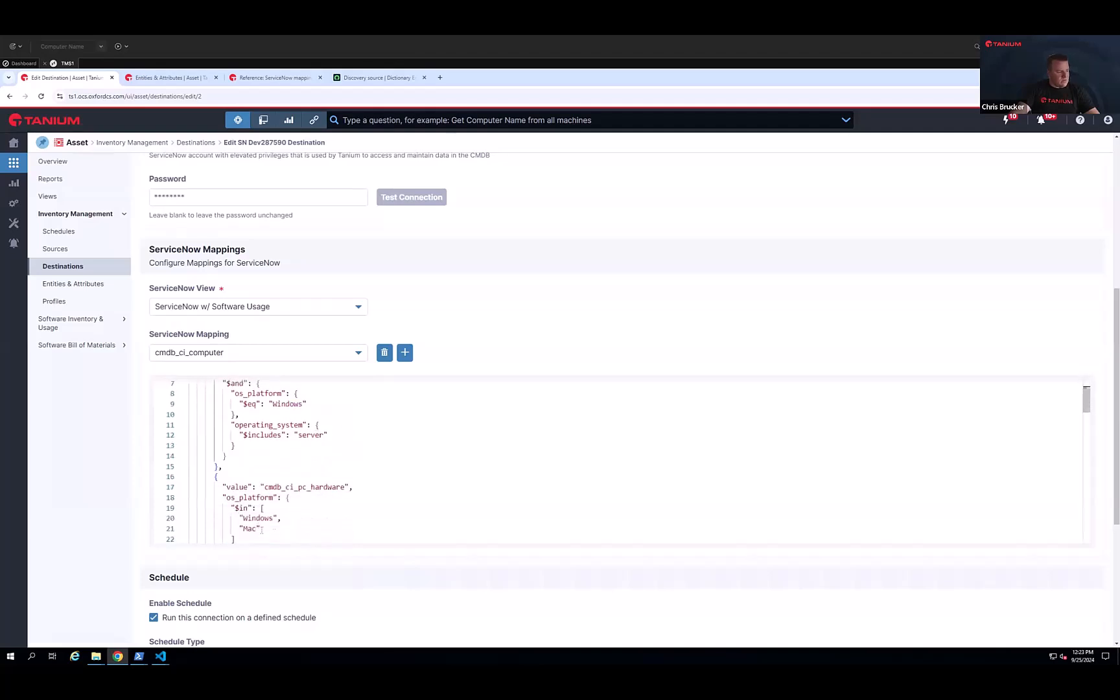
drag(265, 491, 336, 491)
scroll(336, 490, down, 3)
scroll(336, 490, down, 3)
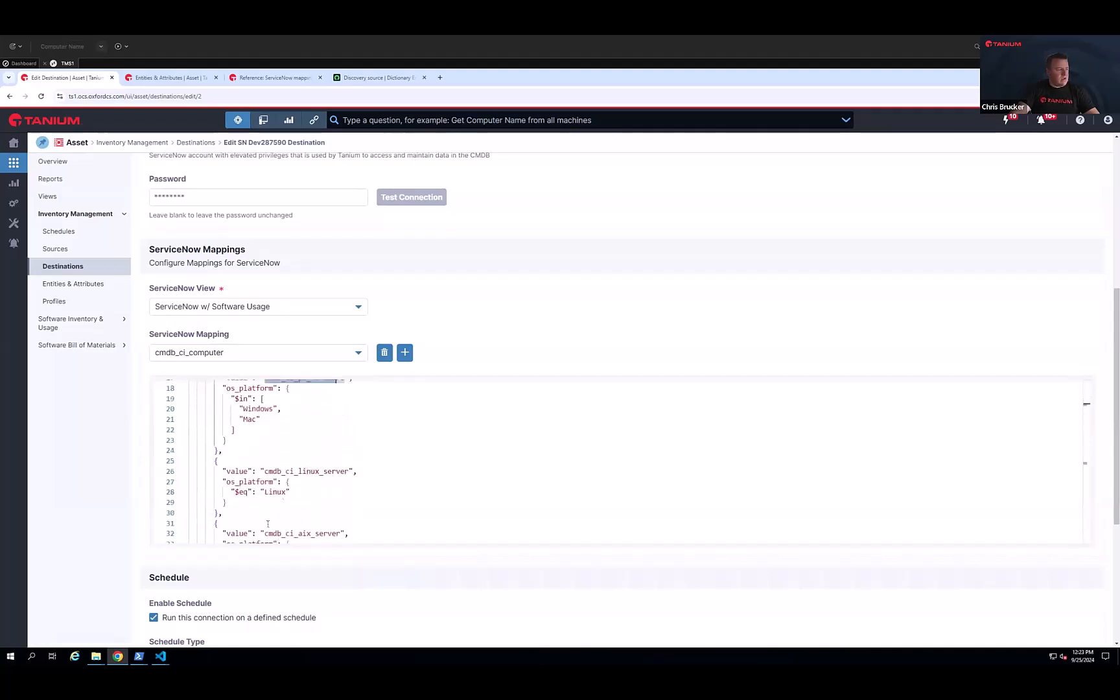
scroll(293, 491, down, 10)
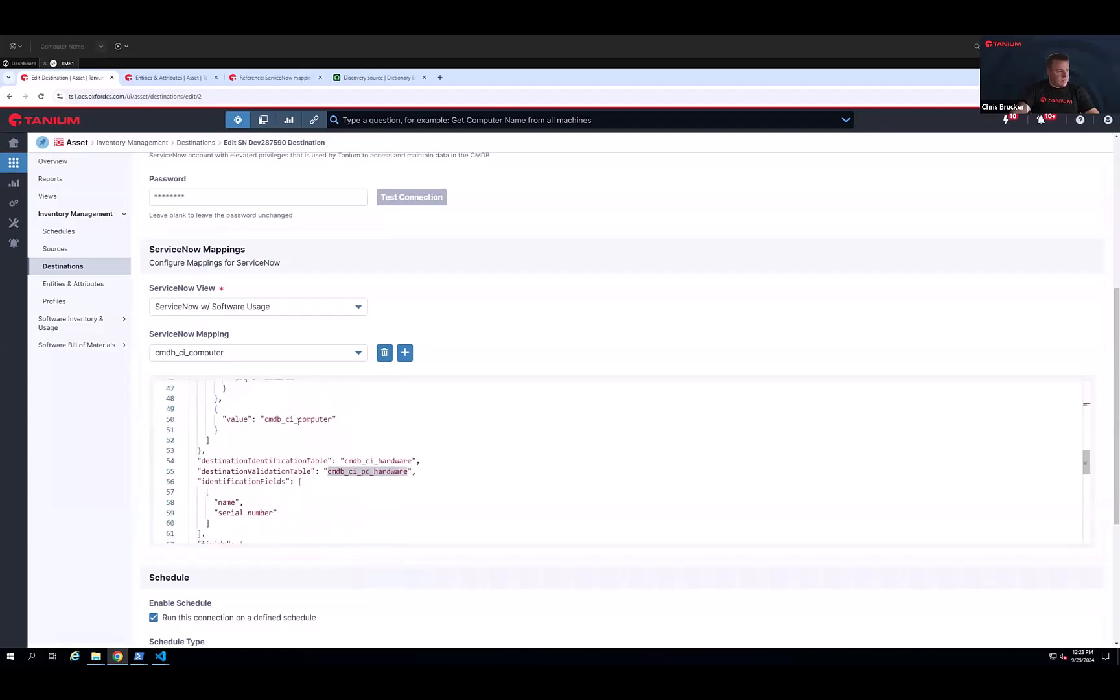
Examine the mapping's identification fields and its fields block, highlighting the "name" key and the "serial_number" source value
scroll(290, 423, down, 2)
scroll(258, 464, down, 2)
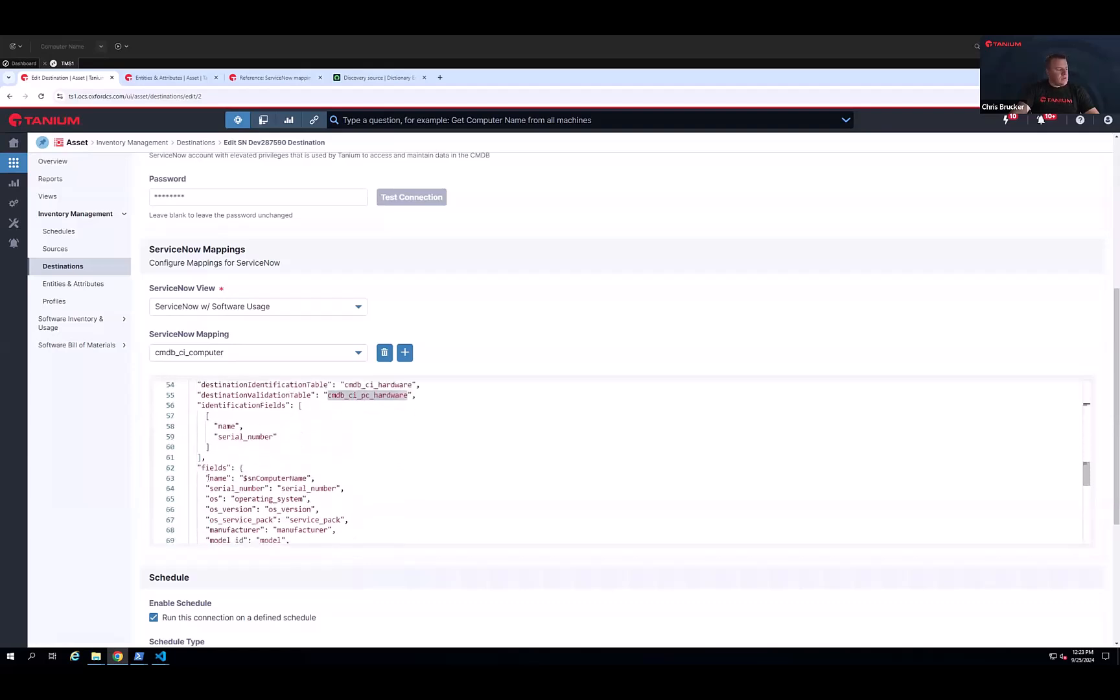
scroll(223, 453, down, 1)
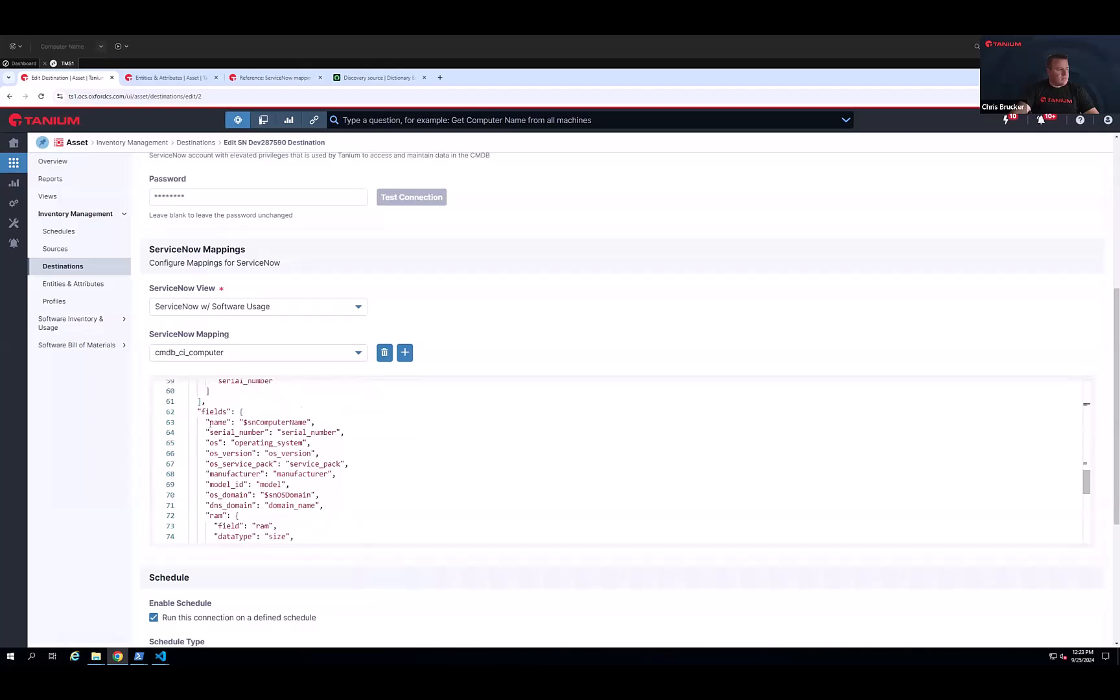
double_click(217, 422)
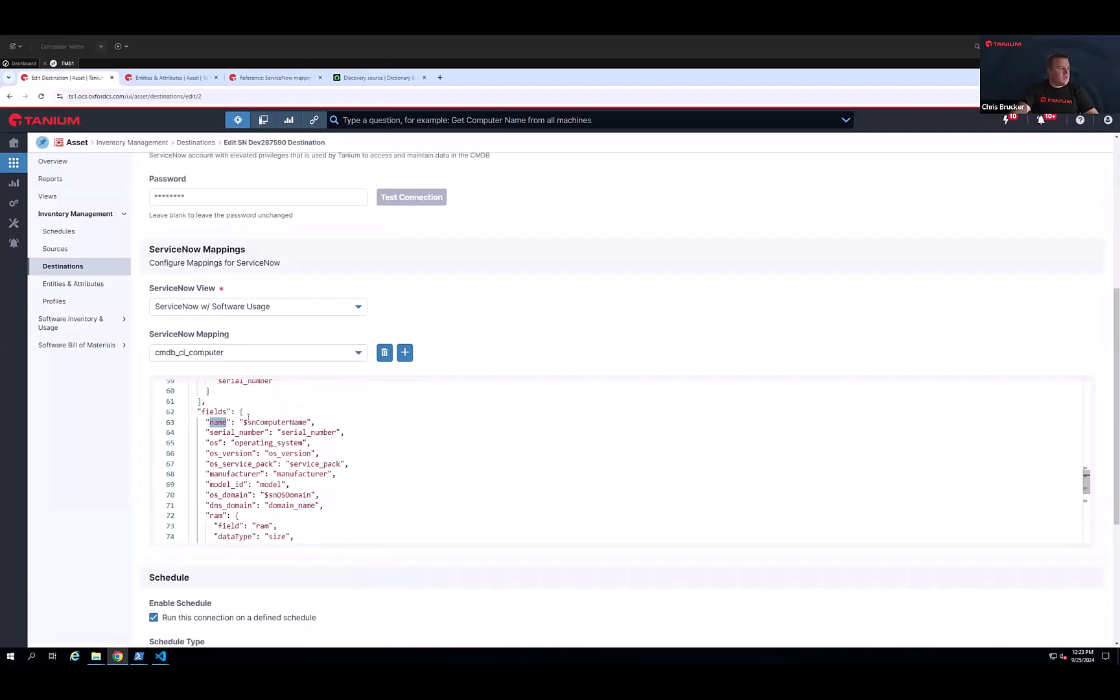
drag(282, 431, 336, 432)
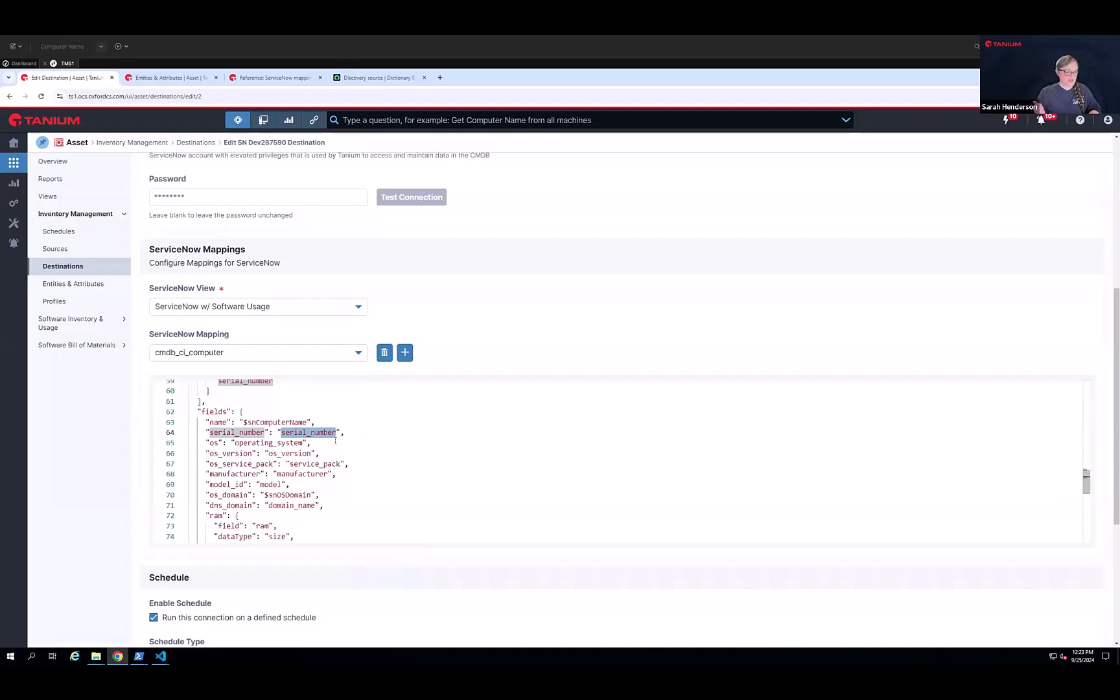
scroll(336, 440, down, 1)
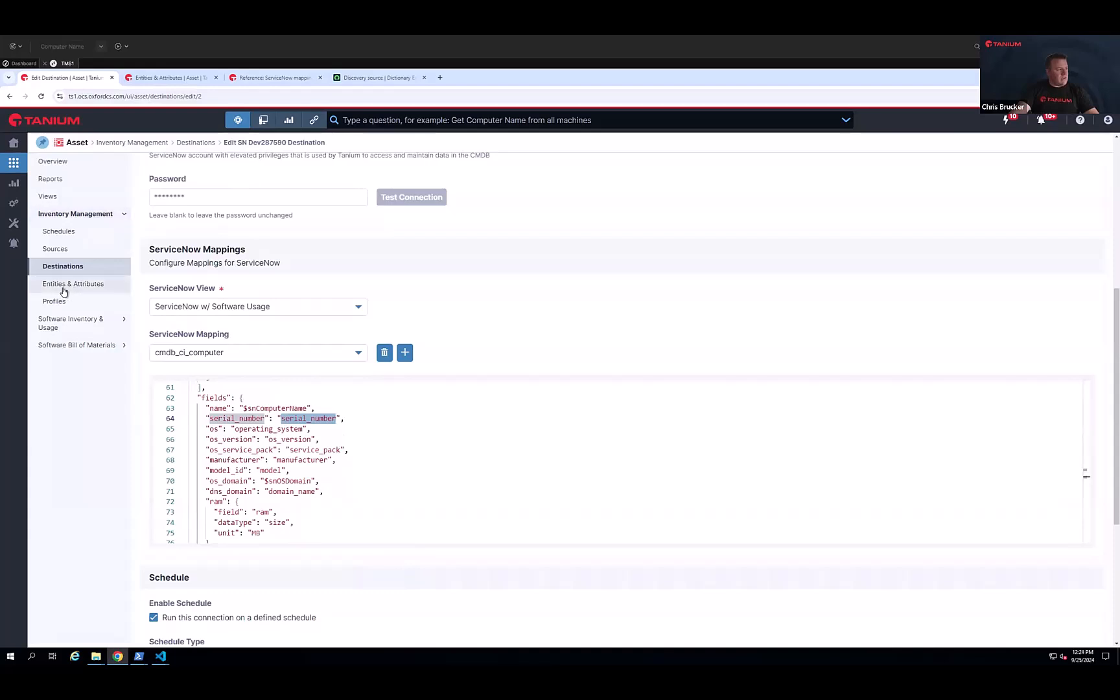
Filter Entities & Attributes for "ip address", expand the Tanium Client IP Address entity, and check its field
click(170, 77)
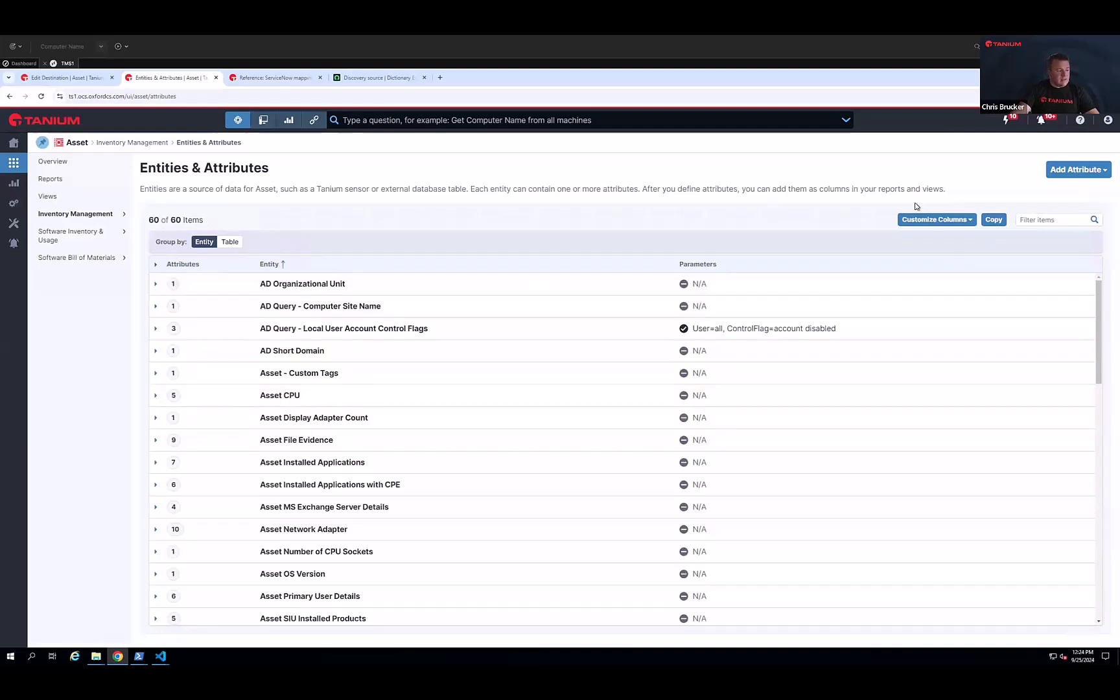
click(1030, 219)
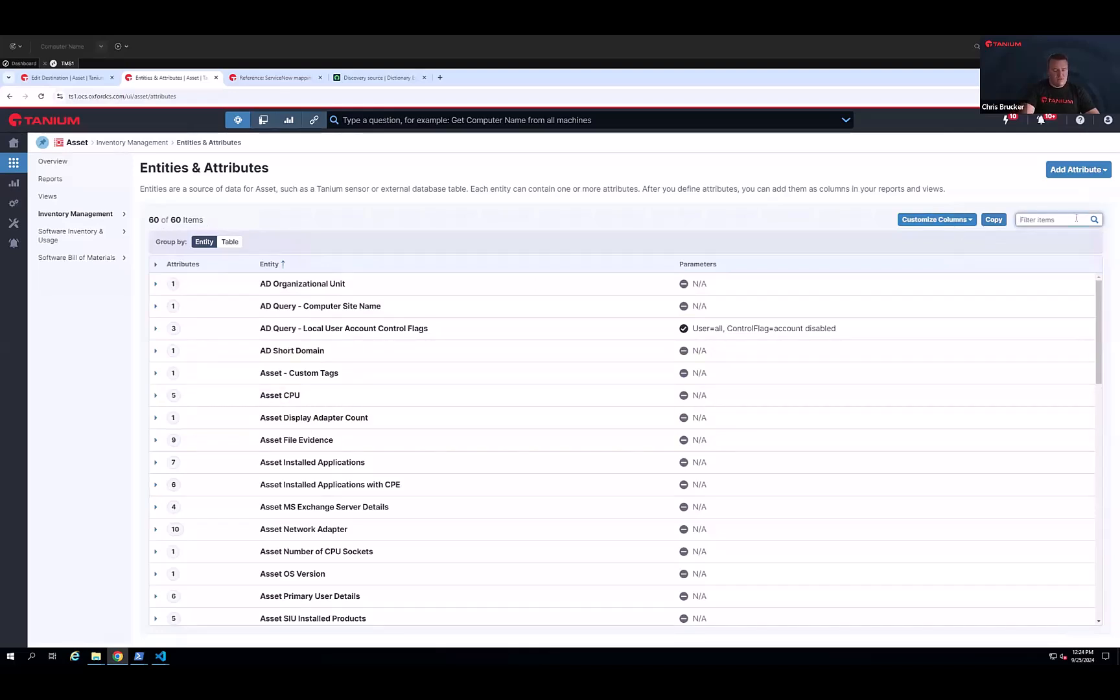
text(ip address)
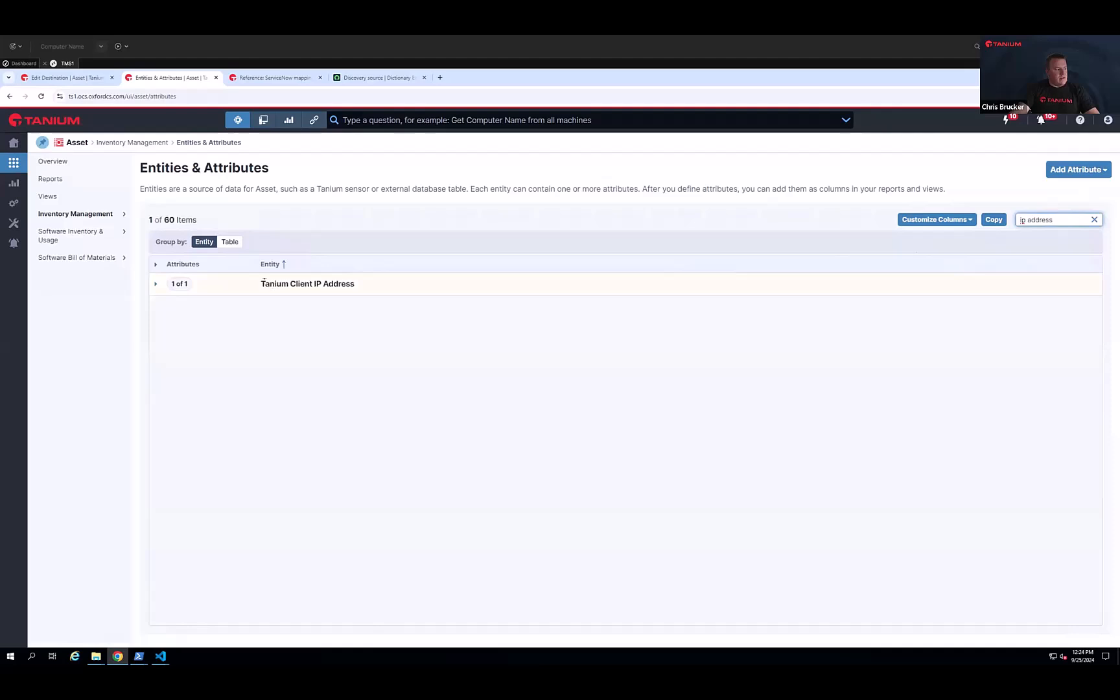
drag(260, 283, 356, 285)
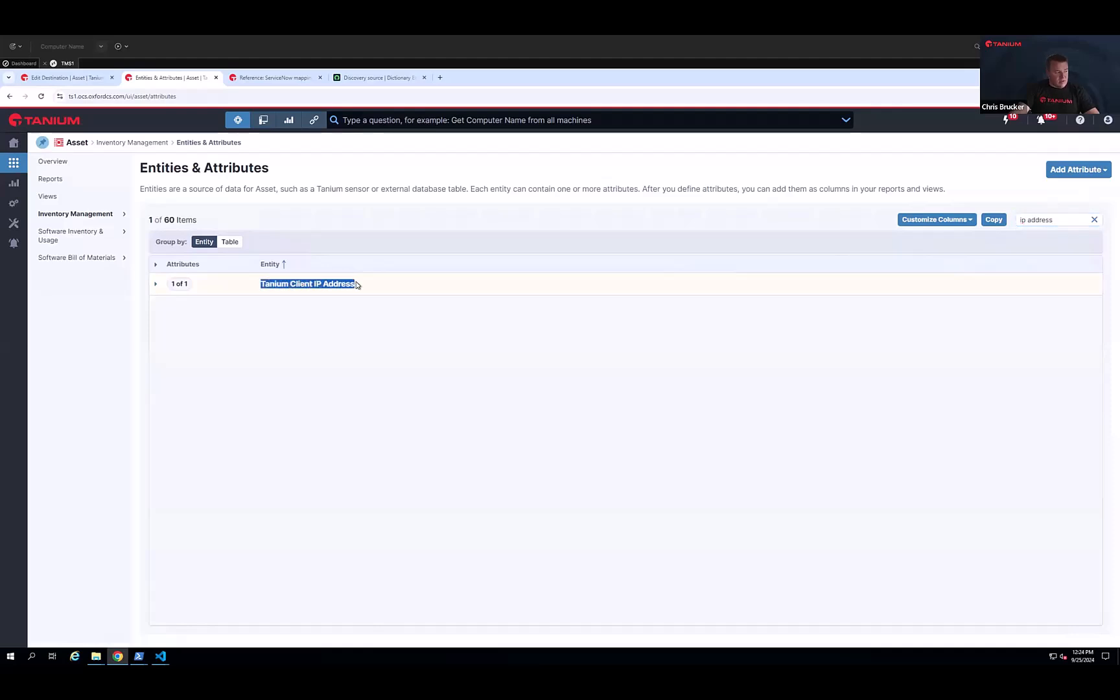
click(156, 285)
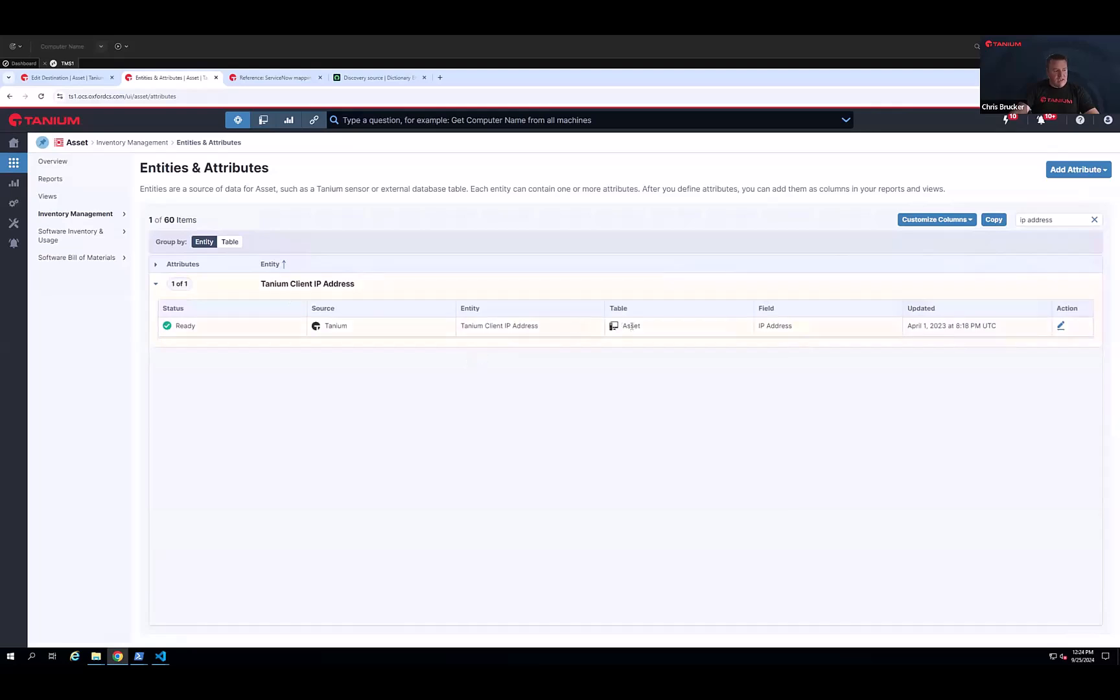
drag(790, 327, 757, 327)
Show the Table Name and Field Name columns for the attributes, and highlight both values for Tanium Client IP Address
click(917, 224)
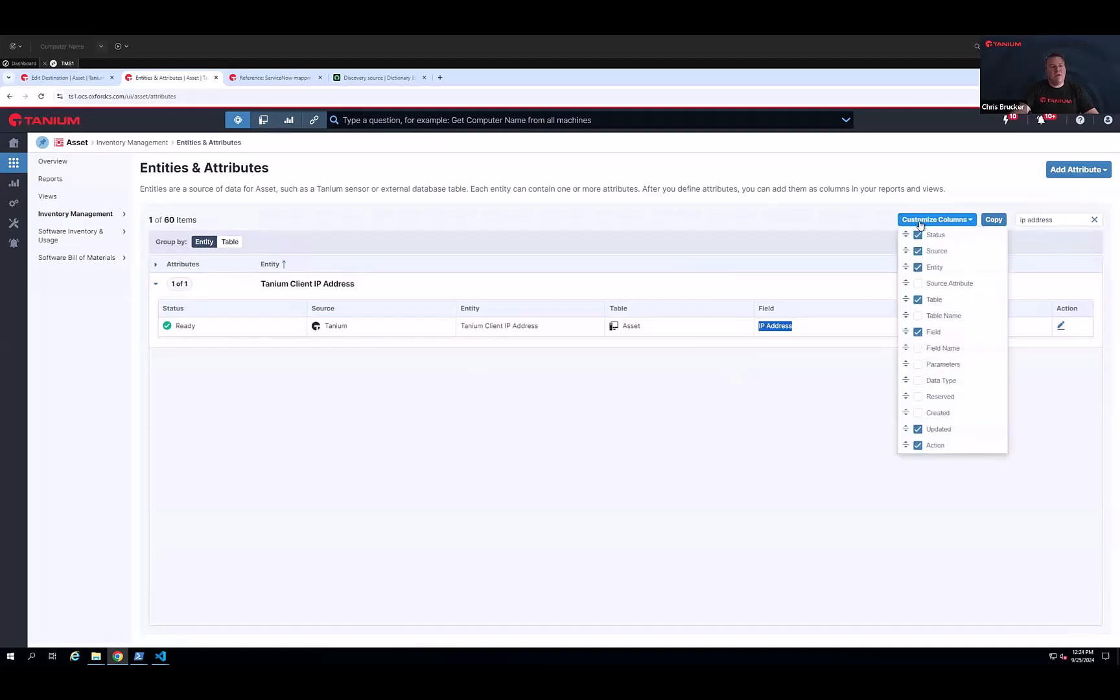
click(918, 316)
click(918, 348)
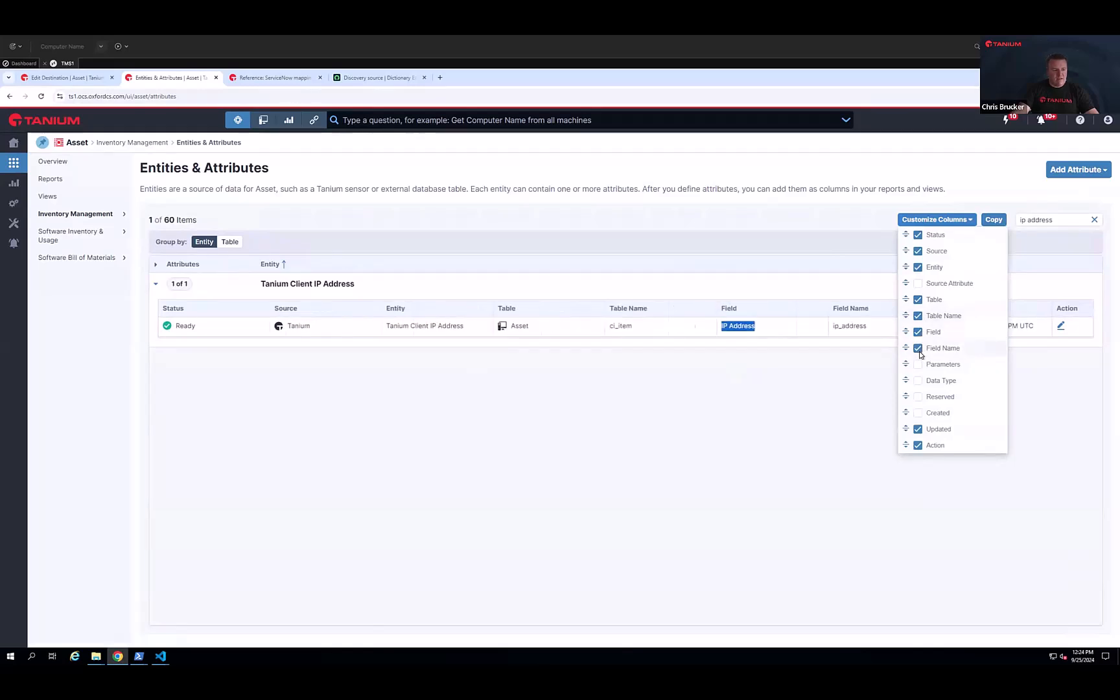
click(679, 361)
drag(635, 326, 601, 326)
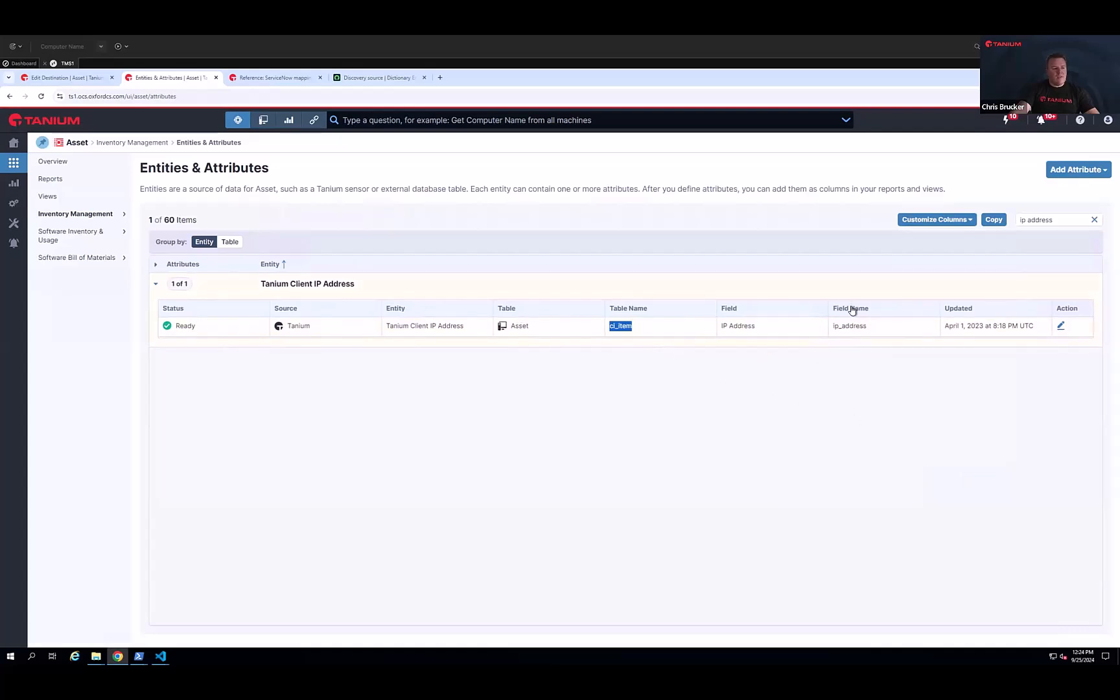
drag(872, 330, 834, 329)
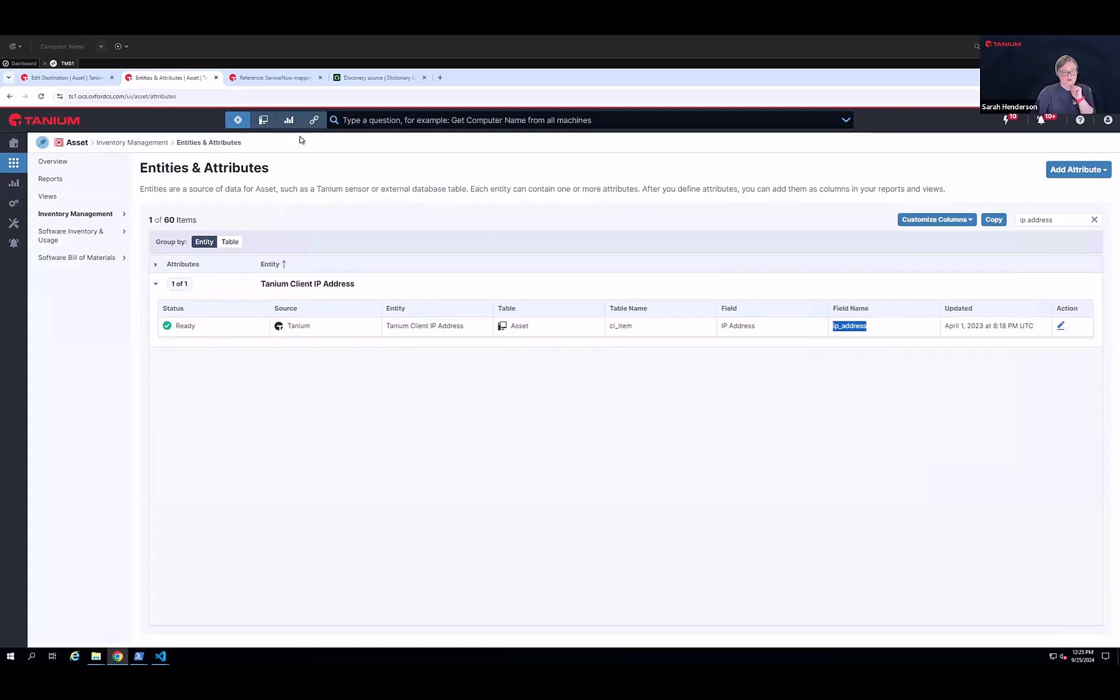
Review the ServiceNow mappings reference page, from the Computer category through the additional Service Graph Connector attributes
click(280, 77)
scroll(434, 353, up, 1)
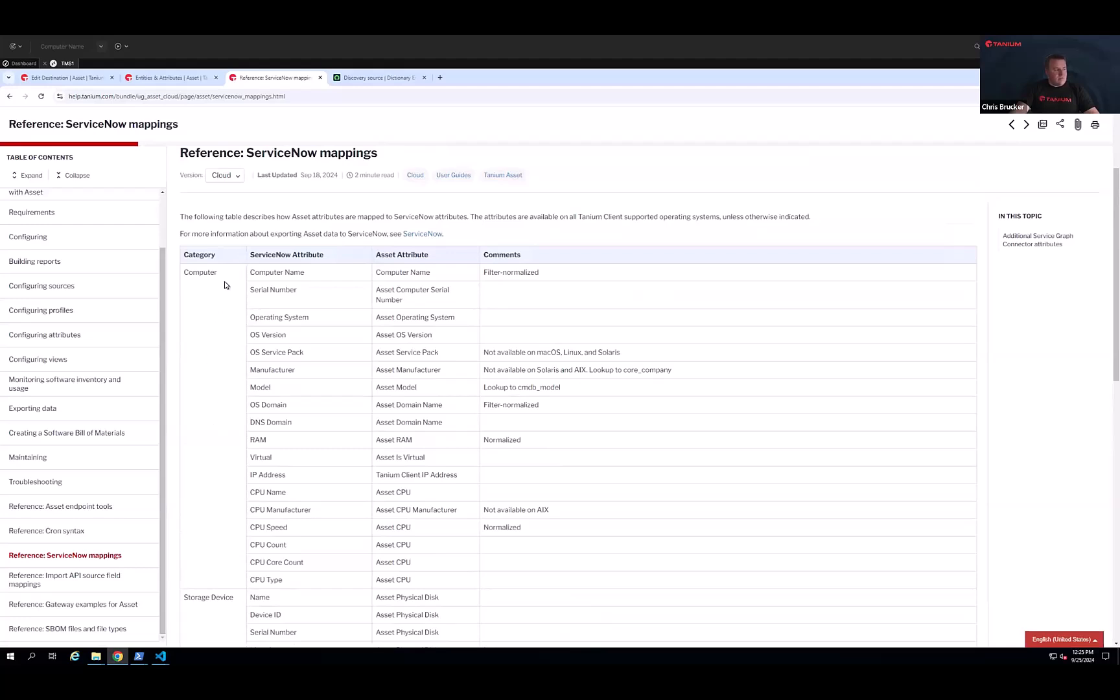
scroll(224, 282, down, 1)
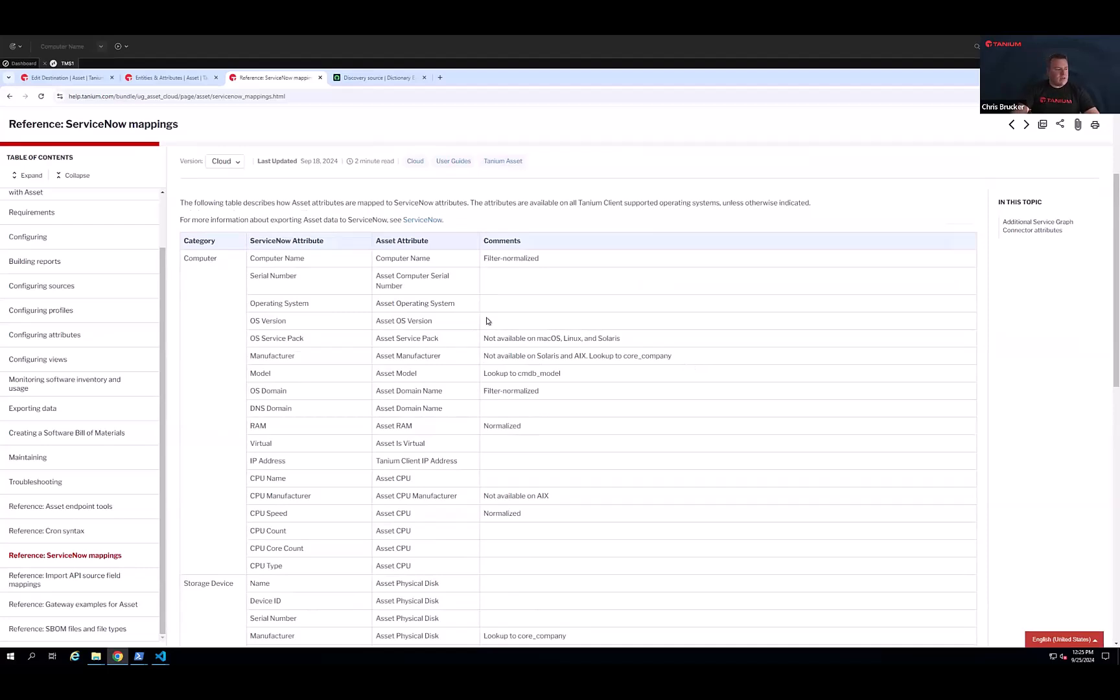
scroll(487, 317, down, 1)
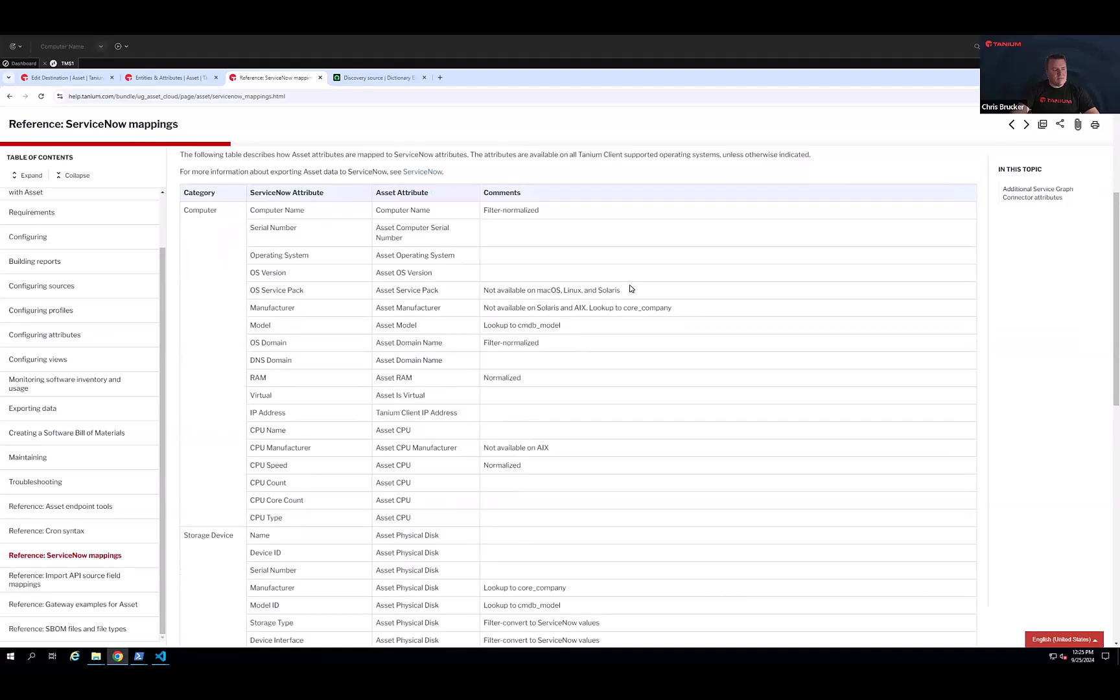
scroll(585, 436, down, 2)
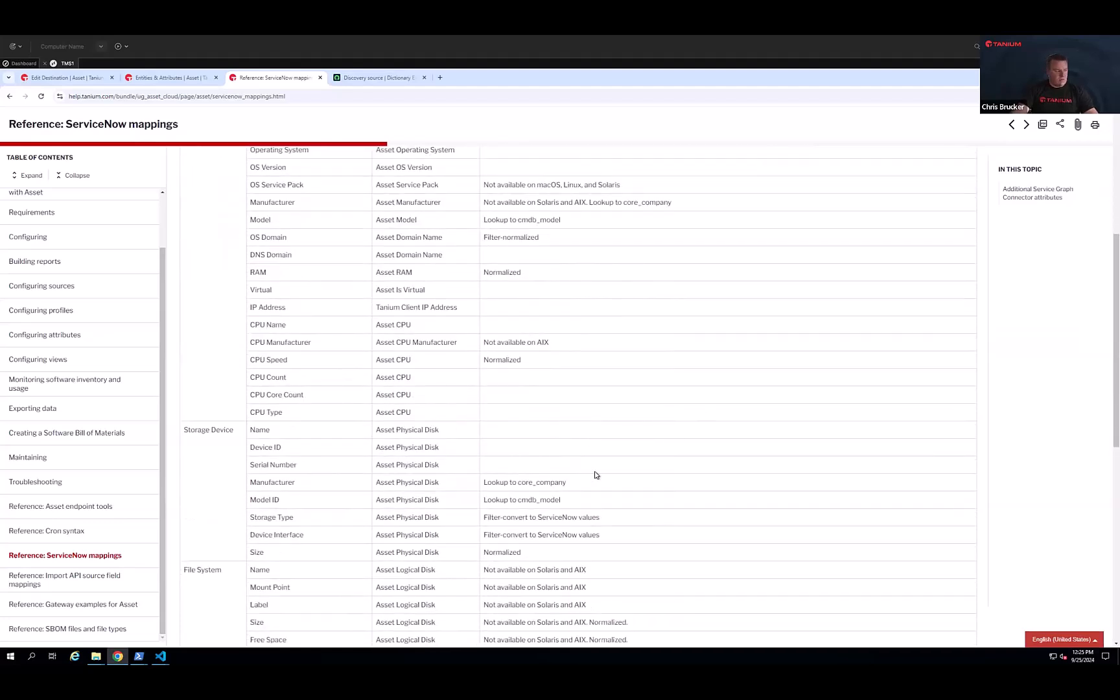
scroll(532, 440, down, 2)
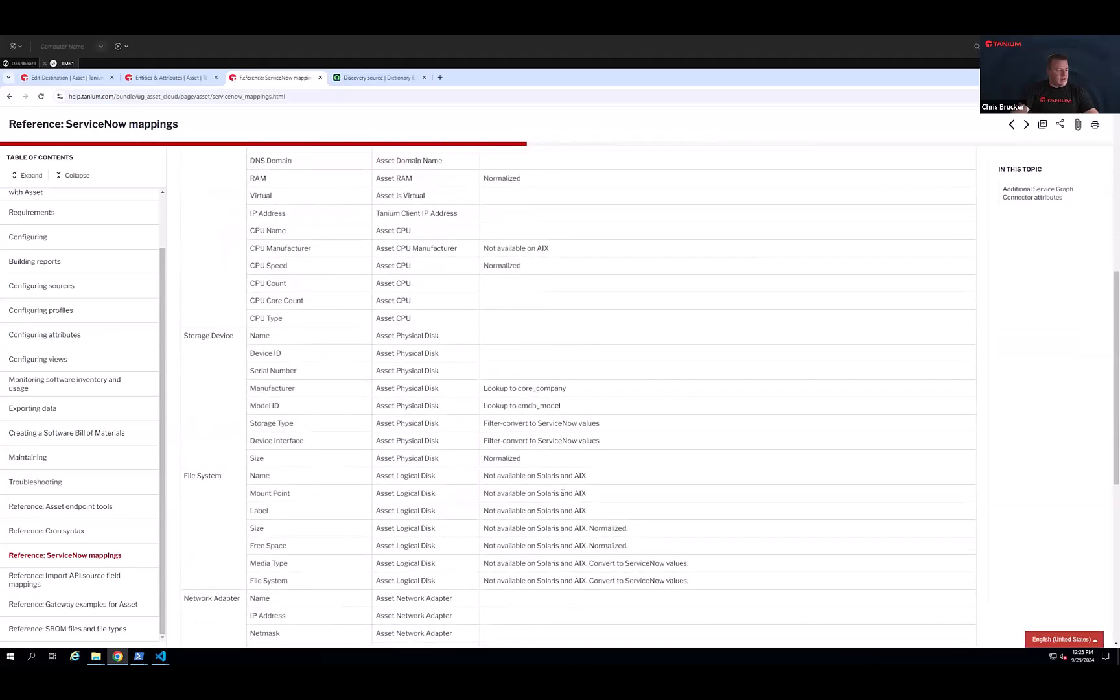
scroll(221, 321, down, 2)
scroll(220, 447, down, 7)
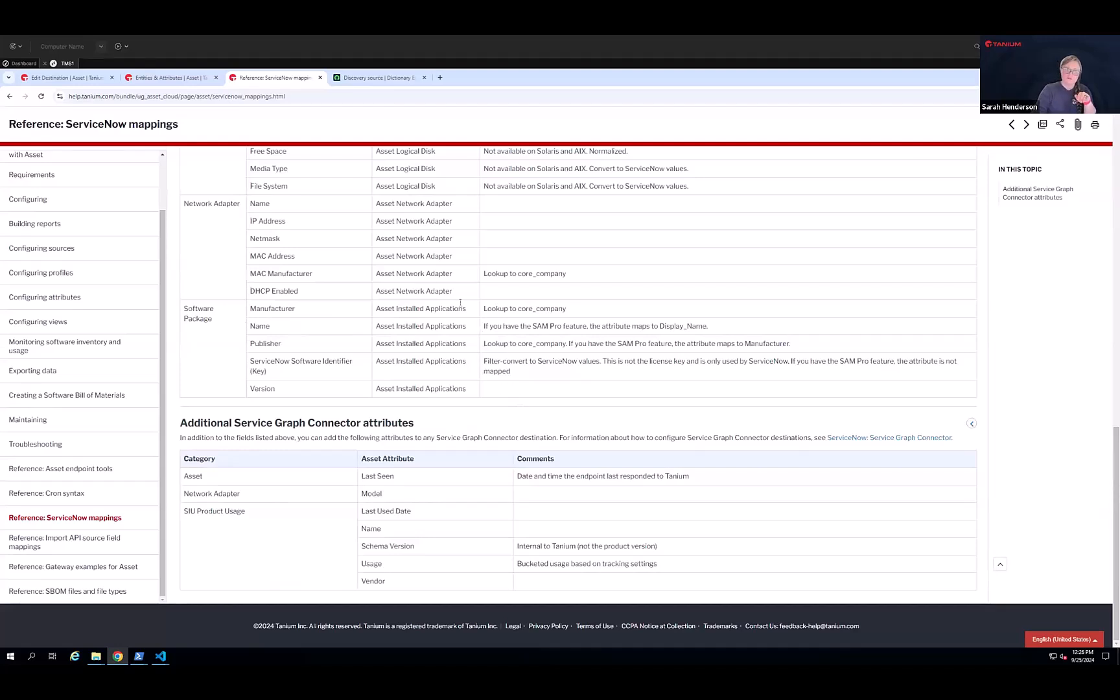
scroll(436, 290, up, 1)
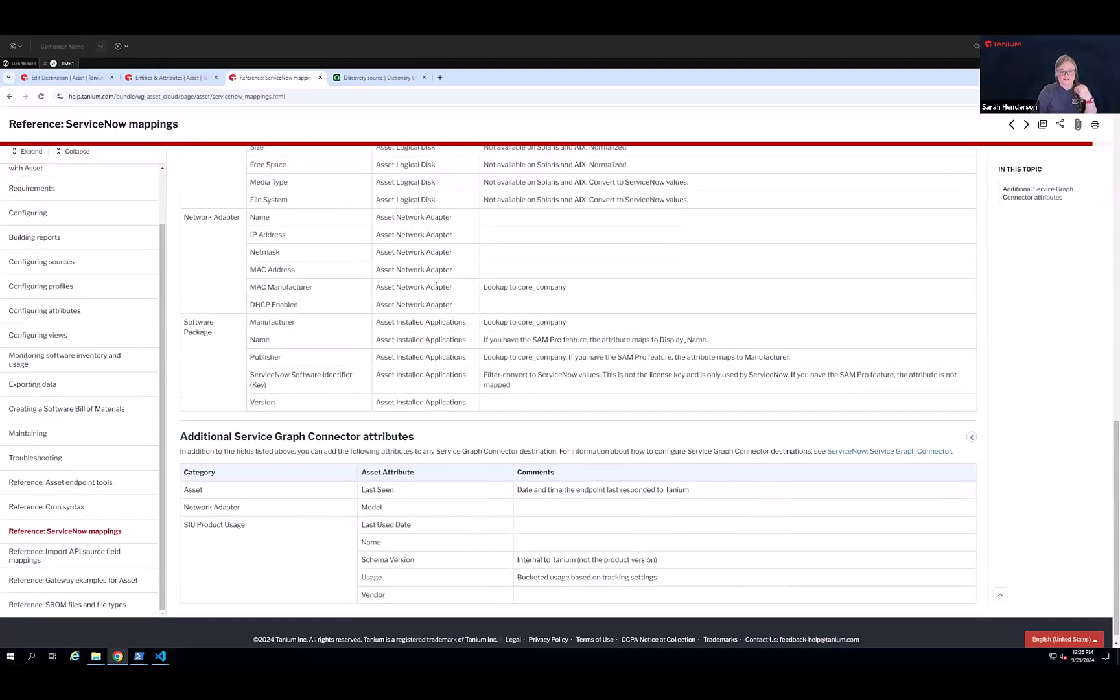
scroll(436, 288, down, 1)
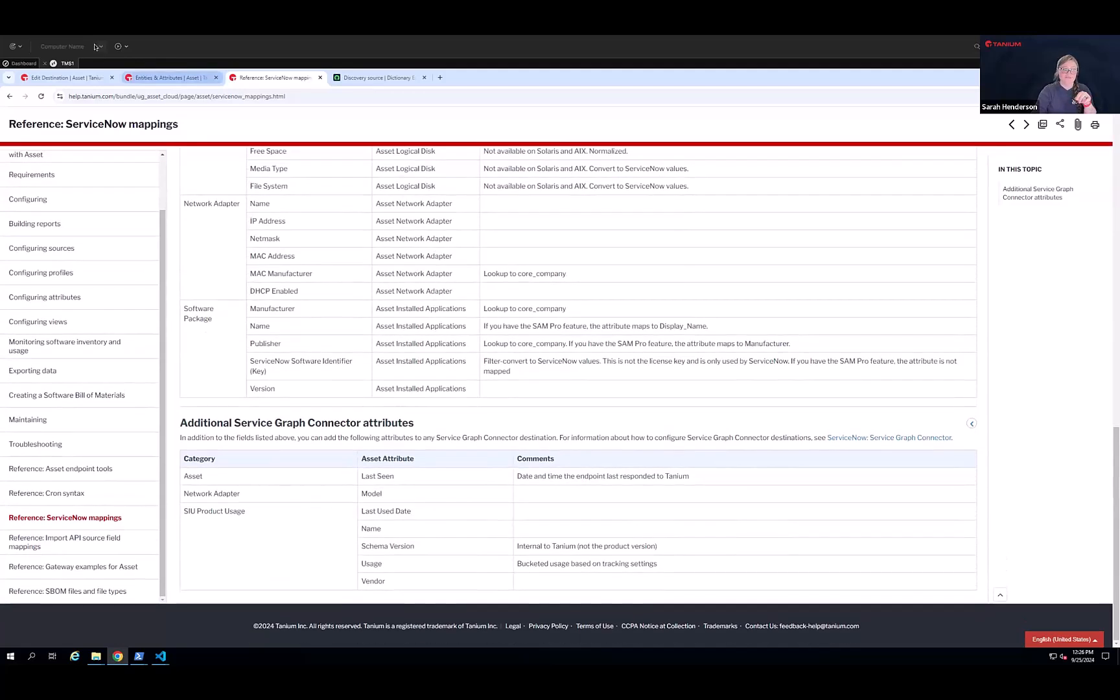
Return to Asset, open the export schedules under Inventory Management, and check the next run of SN Dev287590
click(69, 76)
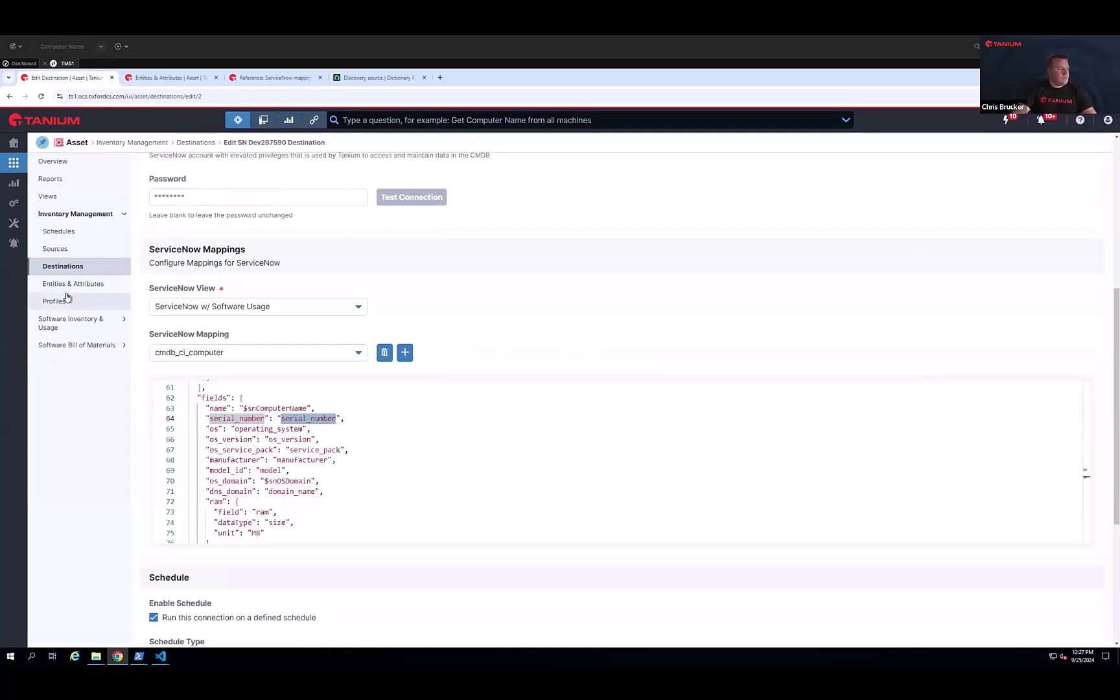
click(63, 233)
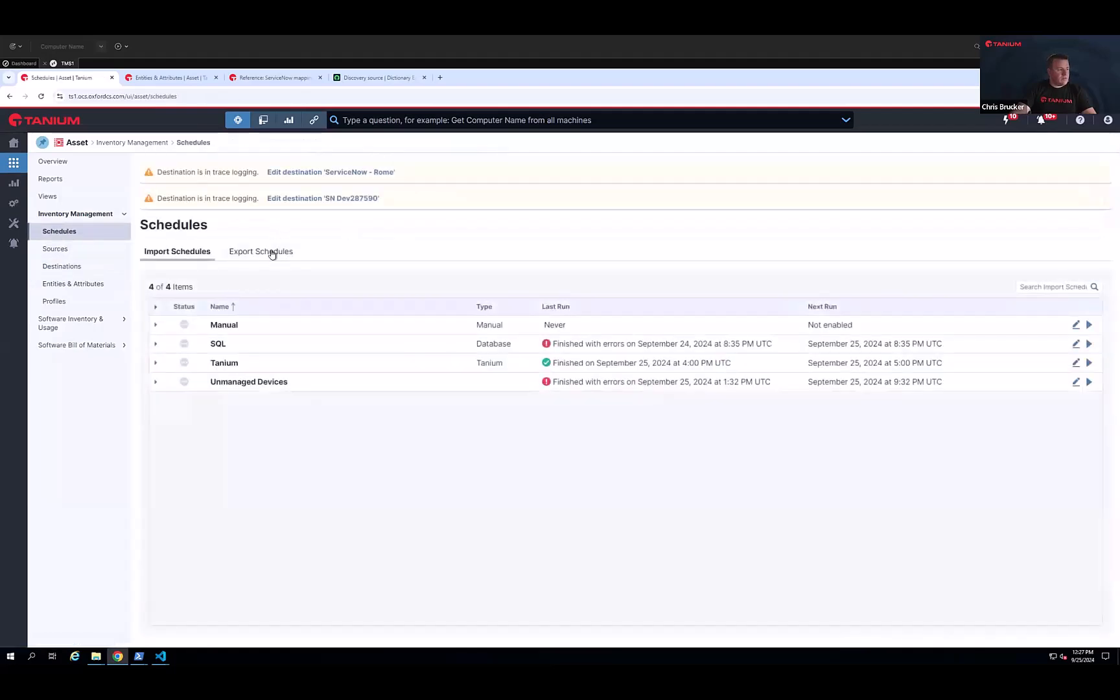
click(270, 252)
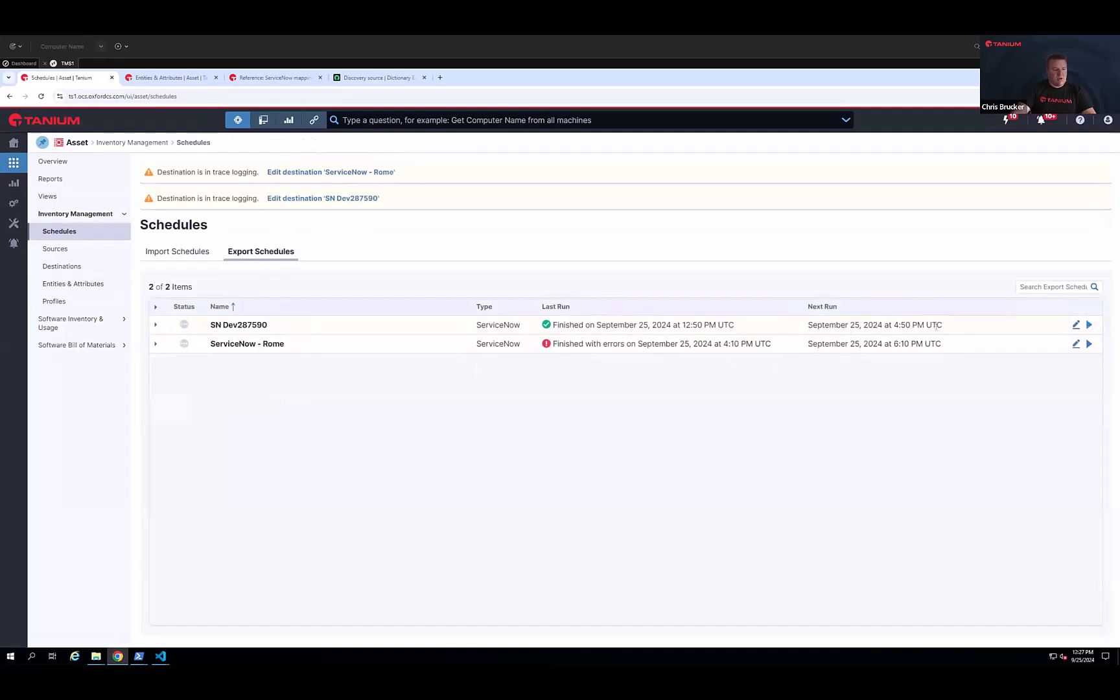
drag(943, 325, 890, 324)
click(933, 498)
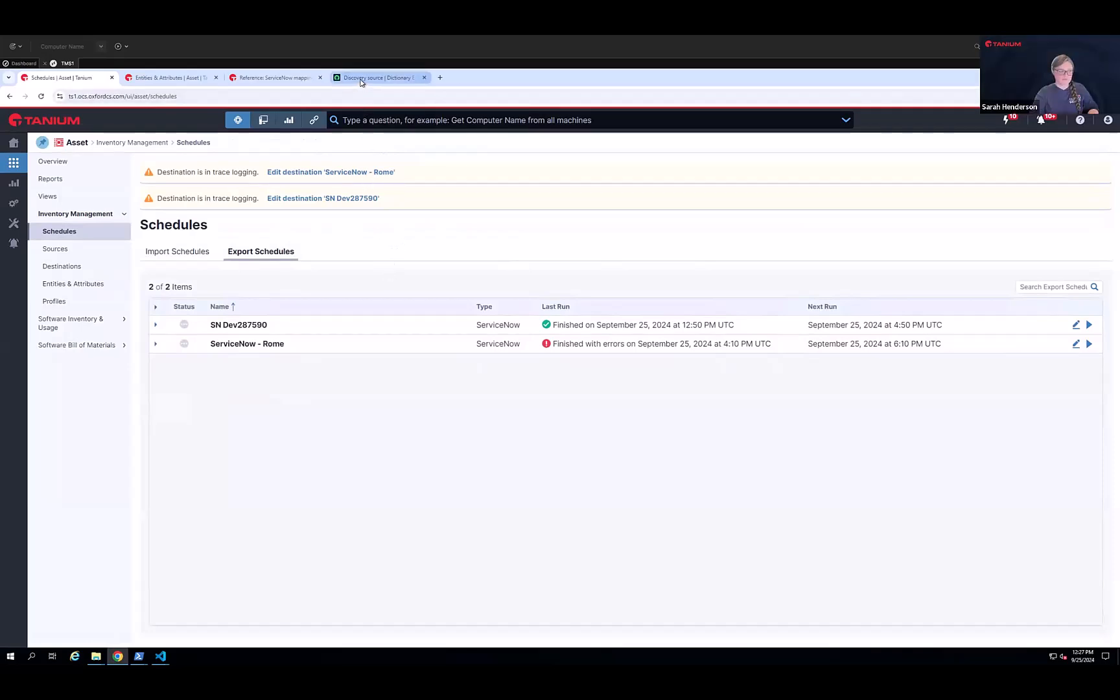
Open the Personas list under Permissions and check which persona the signed-in account is using
click(9, 209)
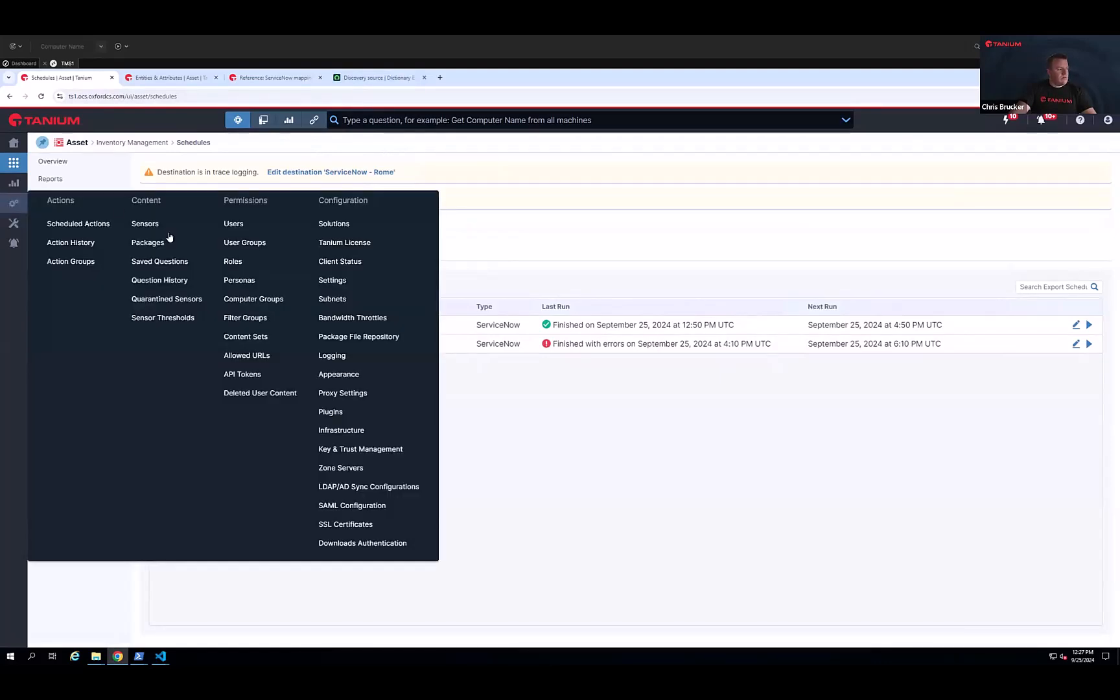
click(247, 282)
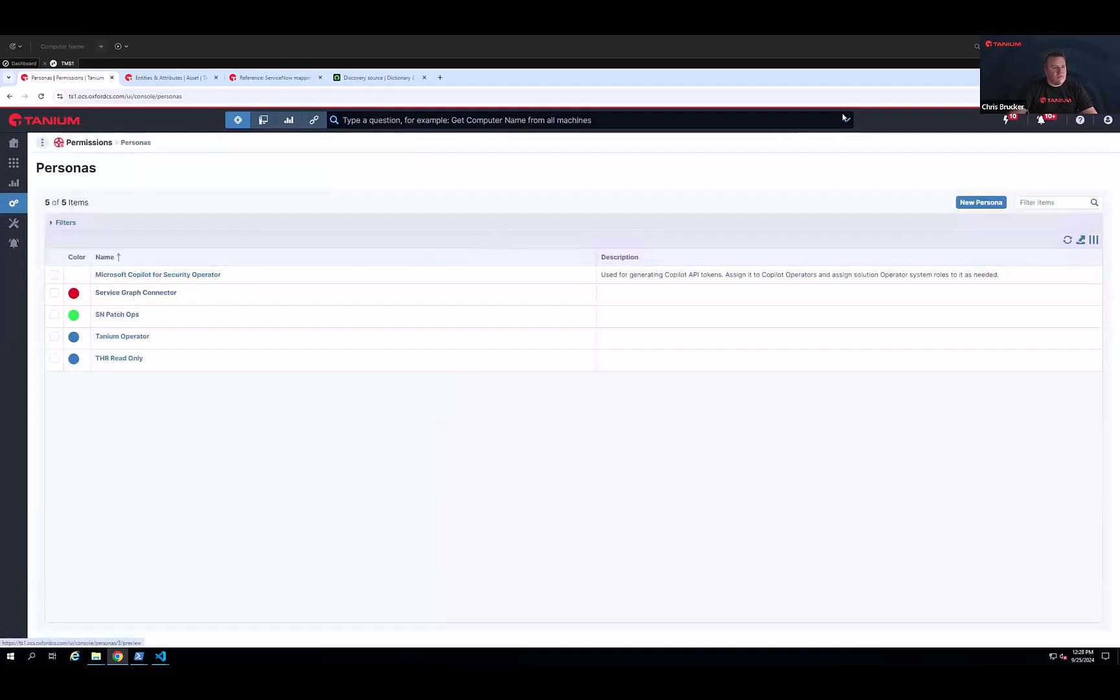
click(1108, 121)
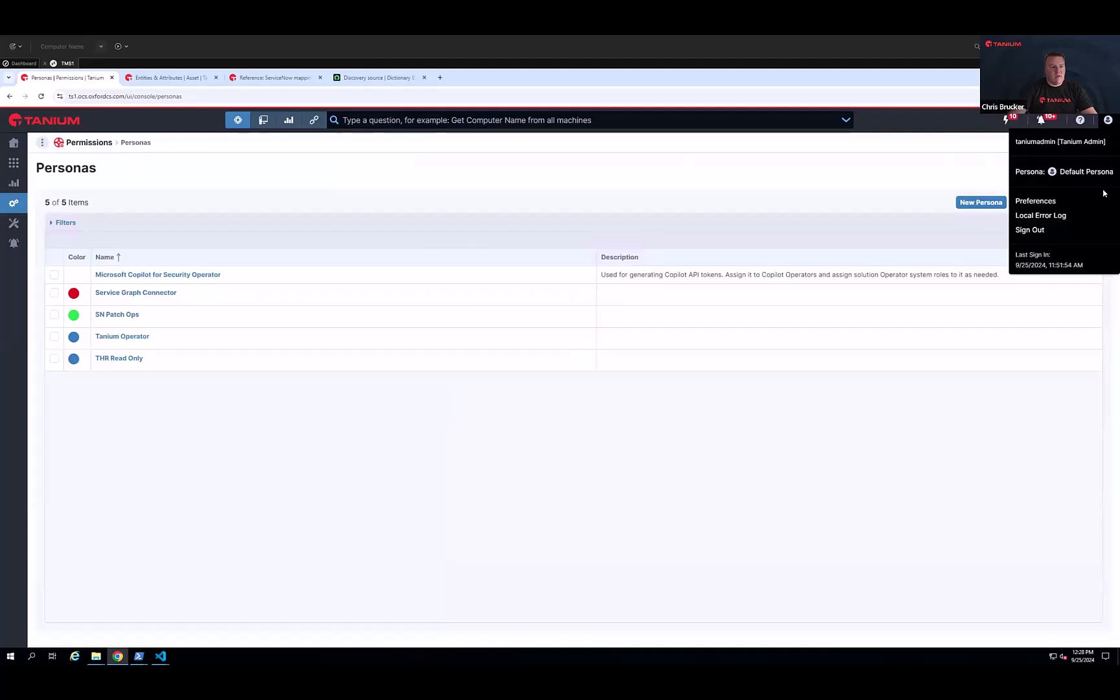
Preview the Service Graph Connector persona and review its roles, permissions and content sets
click(170, 295)
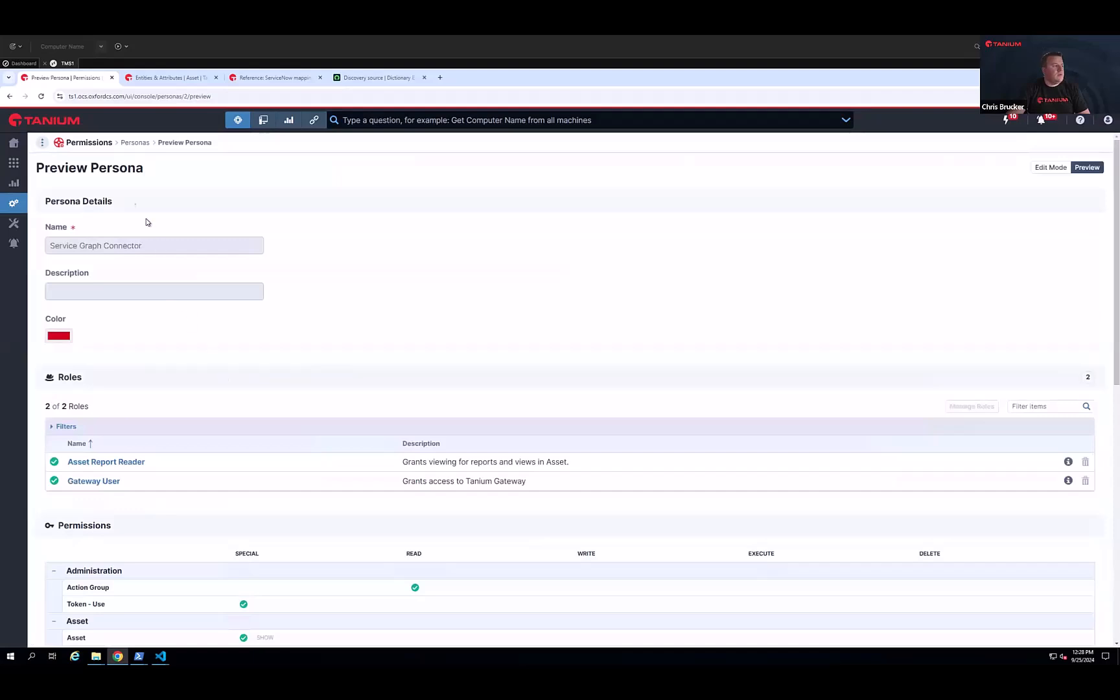
scroll(130, 439, down, 2)
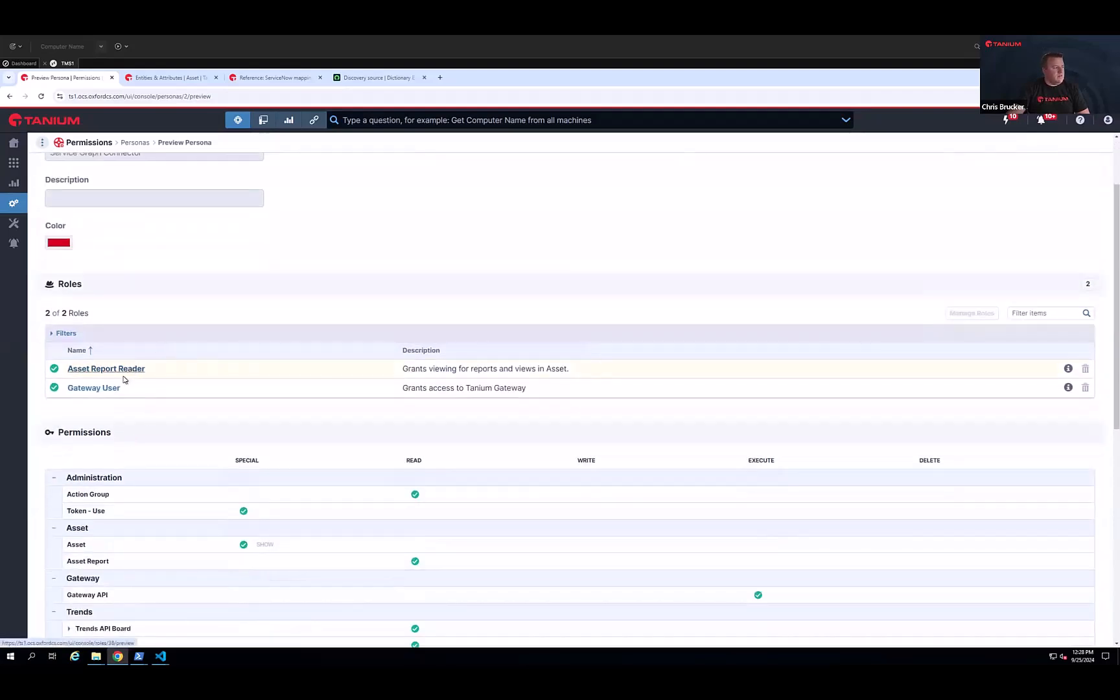
scroll(125, 399, down, 1)
scroll(127, 415, down, 8)
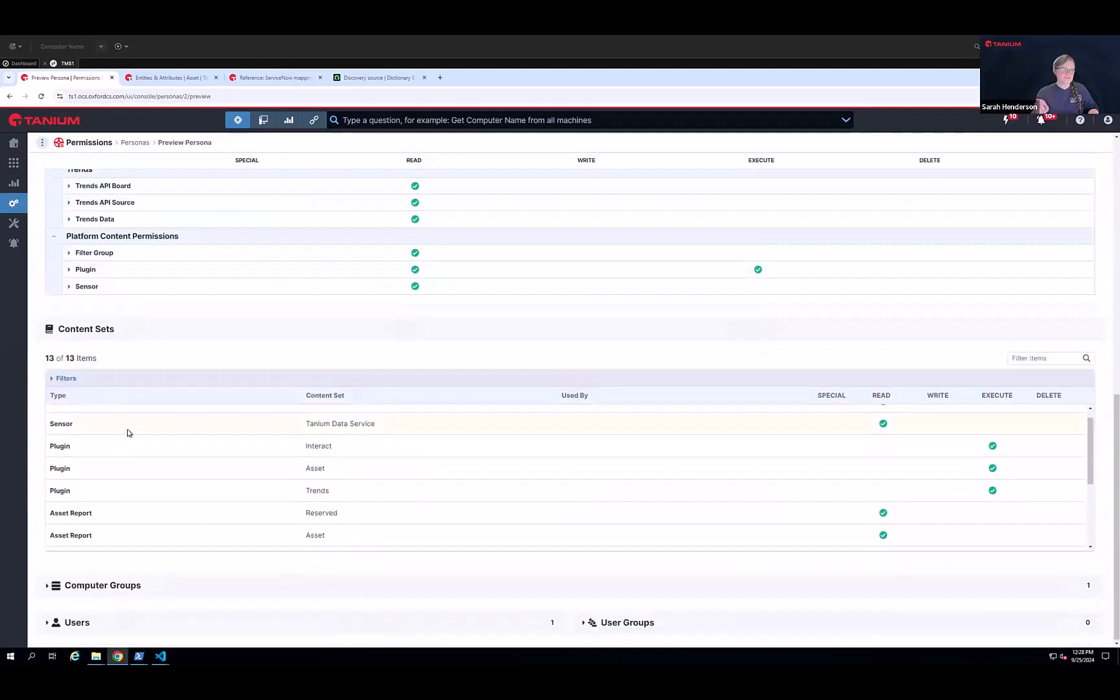
Review the Service Graph Connector persona's name, roles and permissions, and expand its Users section to check the assigned users
scroll(127, 354, up, 10)
scroll(128, 353, up, 1)
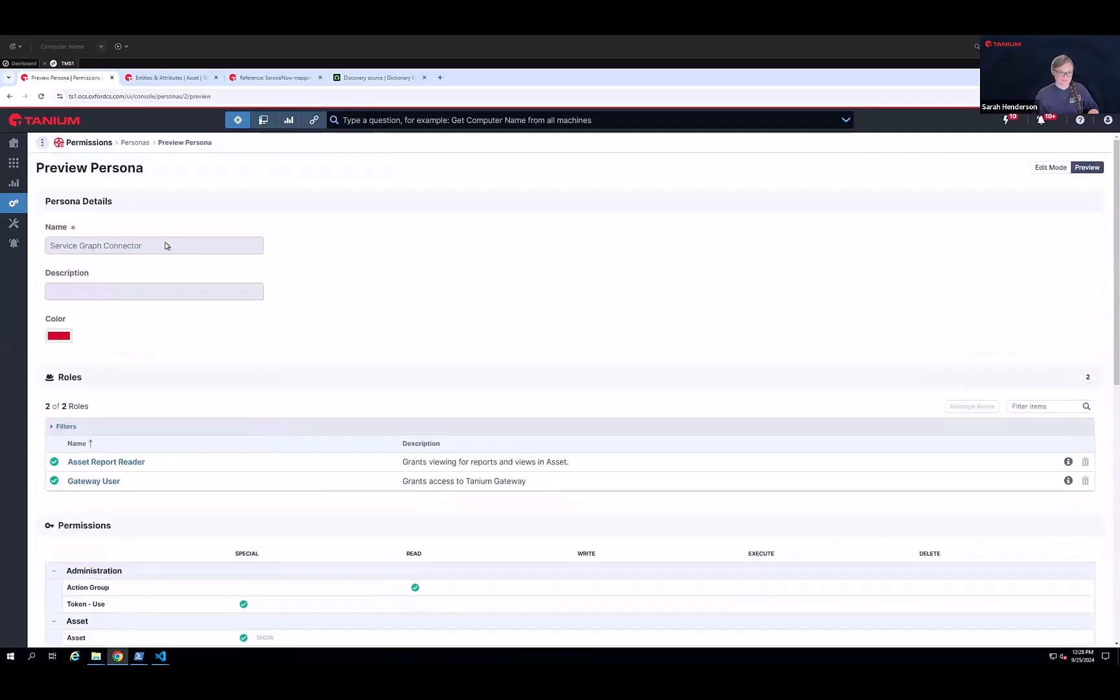
drag(161, 244, 39, 249)
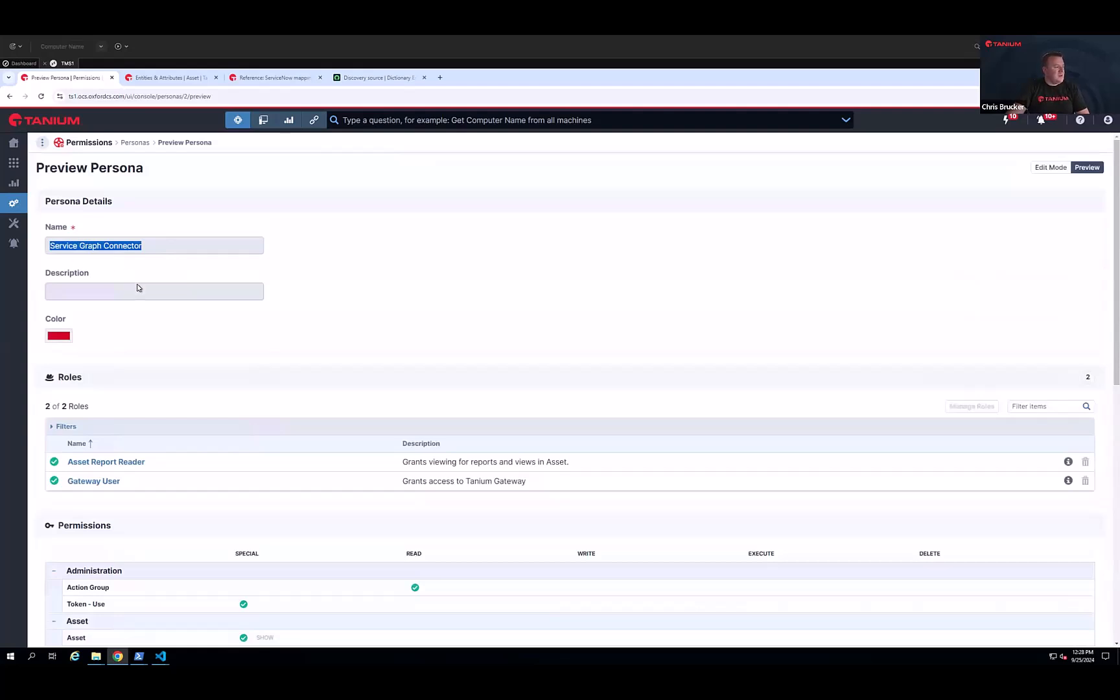
scroll(138, 286, down, 1)
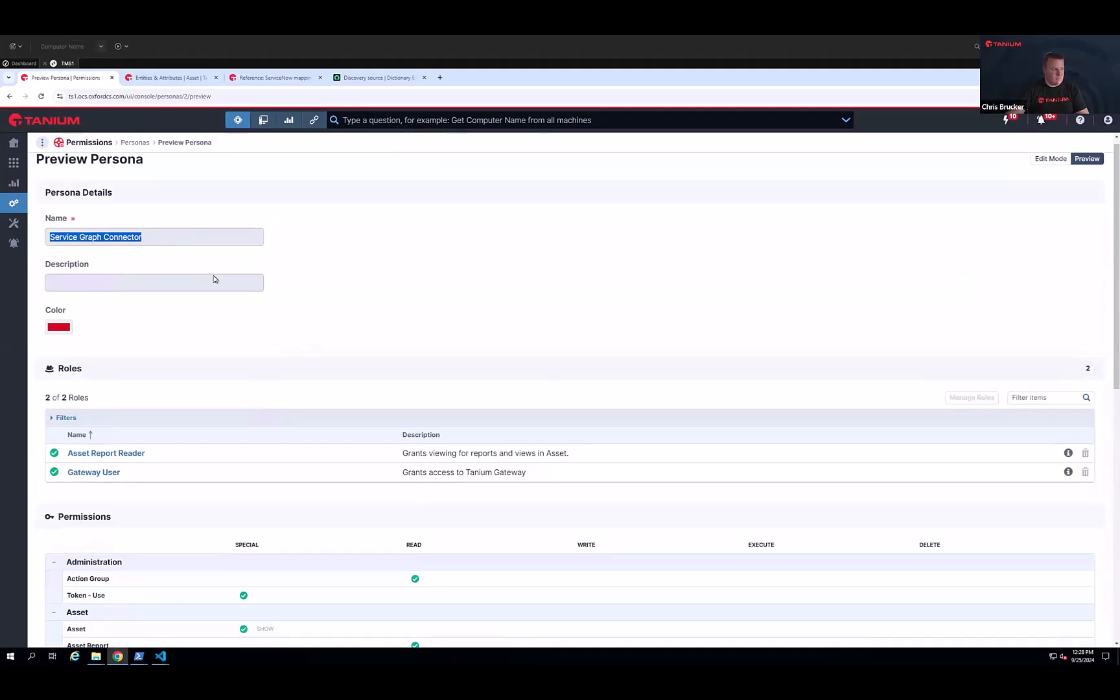
scroll(225, 441, down, 1)
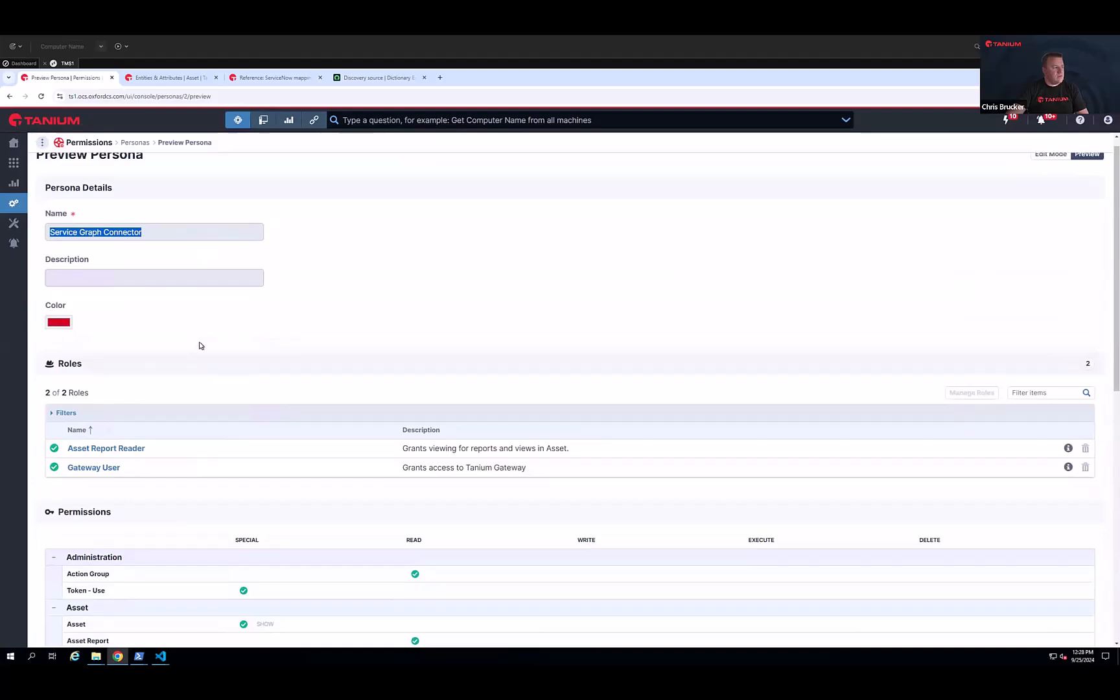
scroll(199, 347, down, 1)
scroll(200, 350, down, 10)
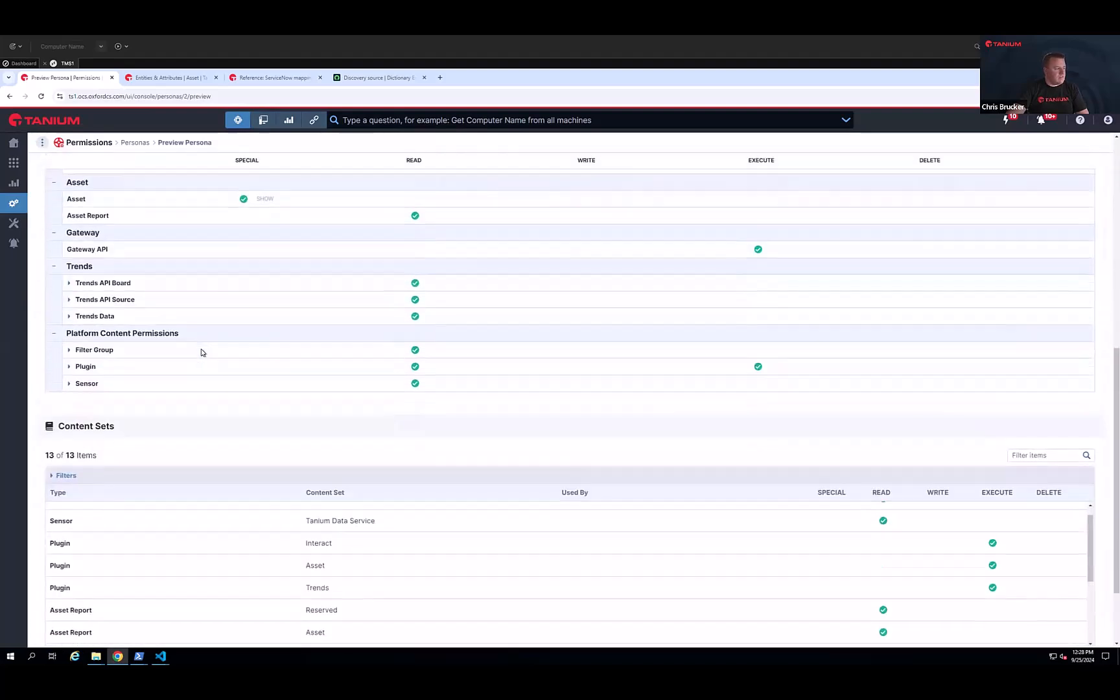
click(42, 622)
scroll(154, 611, down, 2)
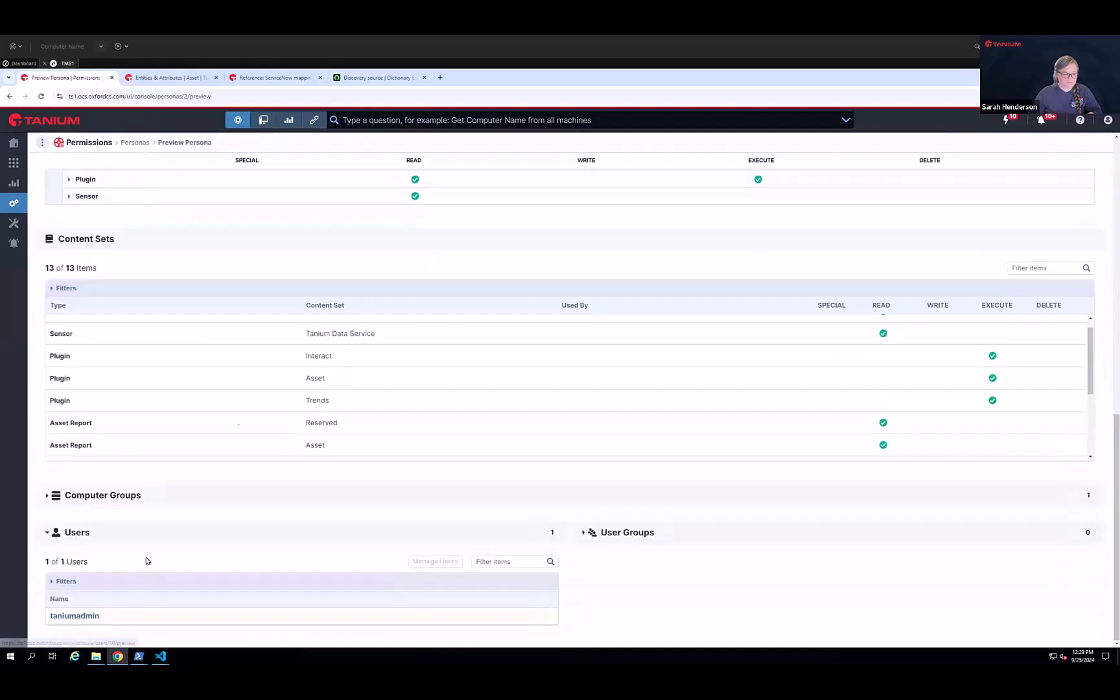
scroll(239, 424, up, 1)
scroll(301, 268, up, 10)
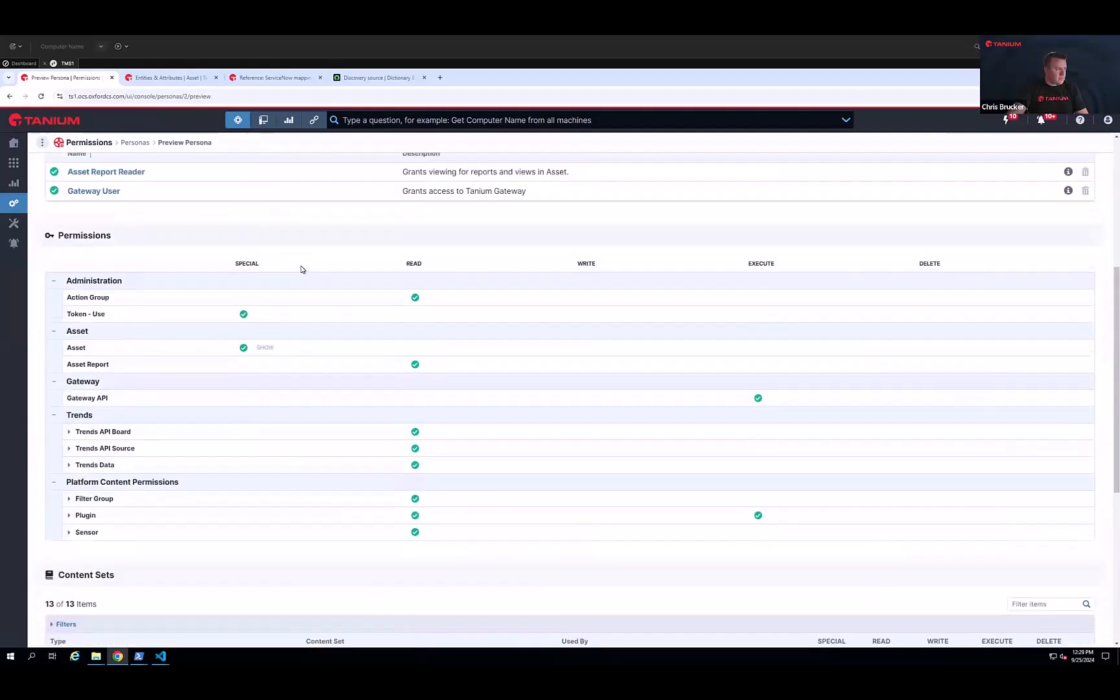
Switch the signed-in account from the Default Persona to the Service Graph Connector persona
click(1108, 120)
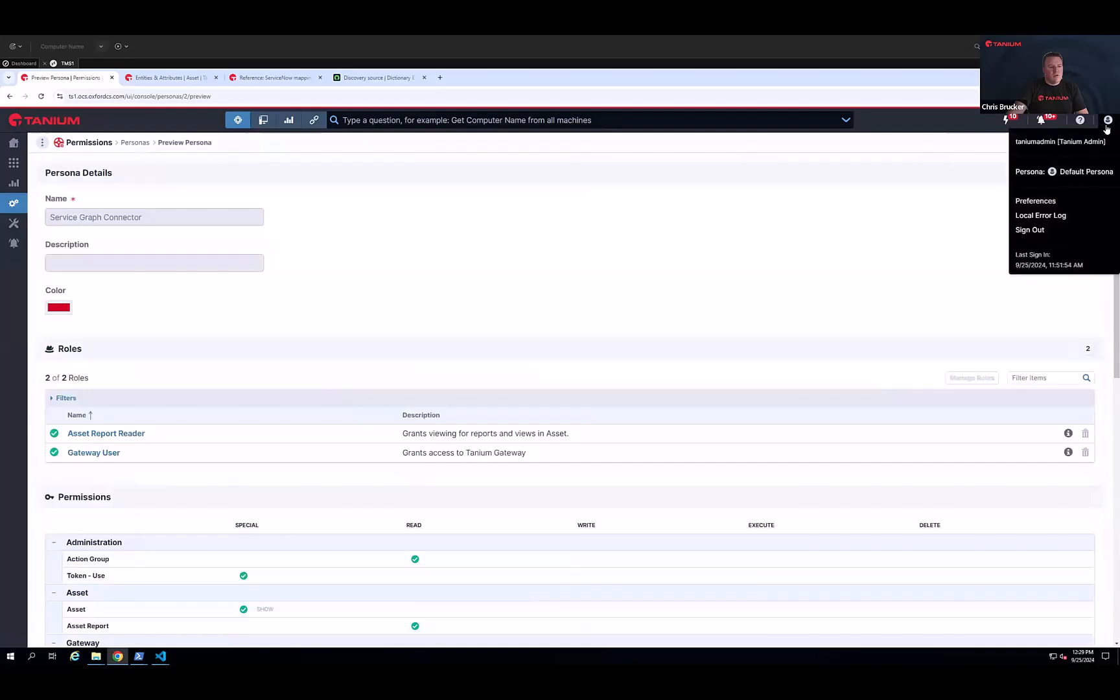
click(1085, 171)
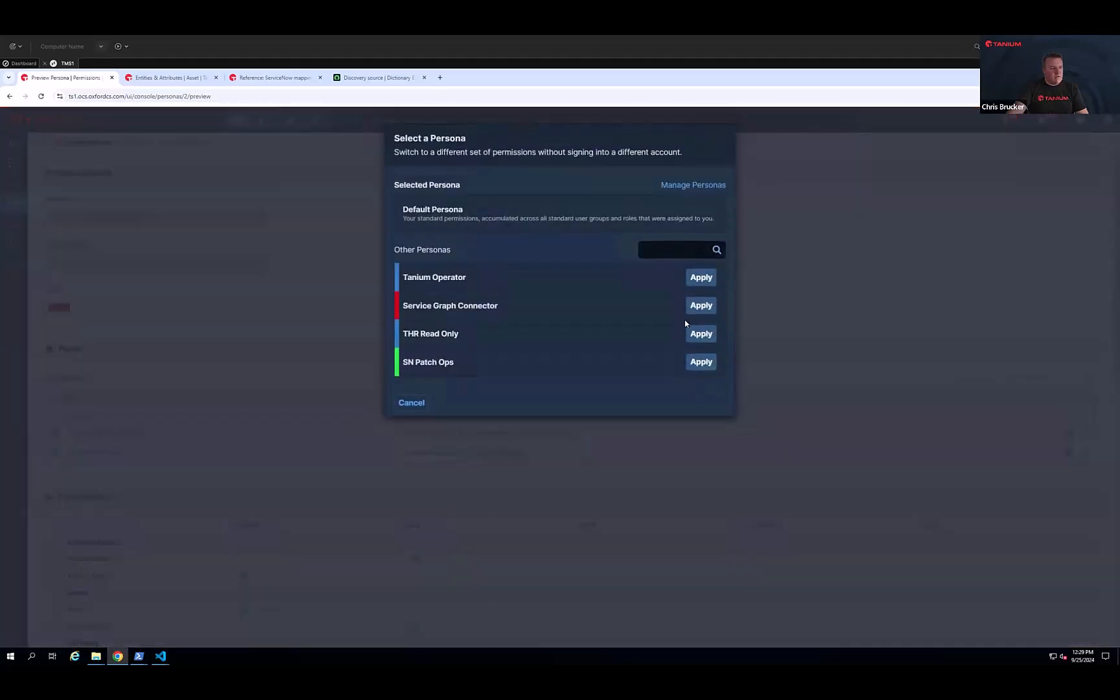
click(695, 310)
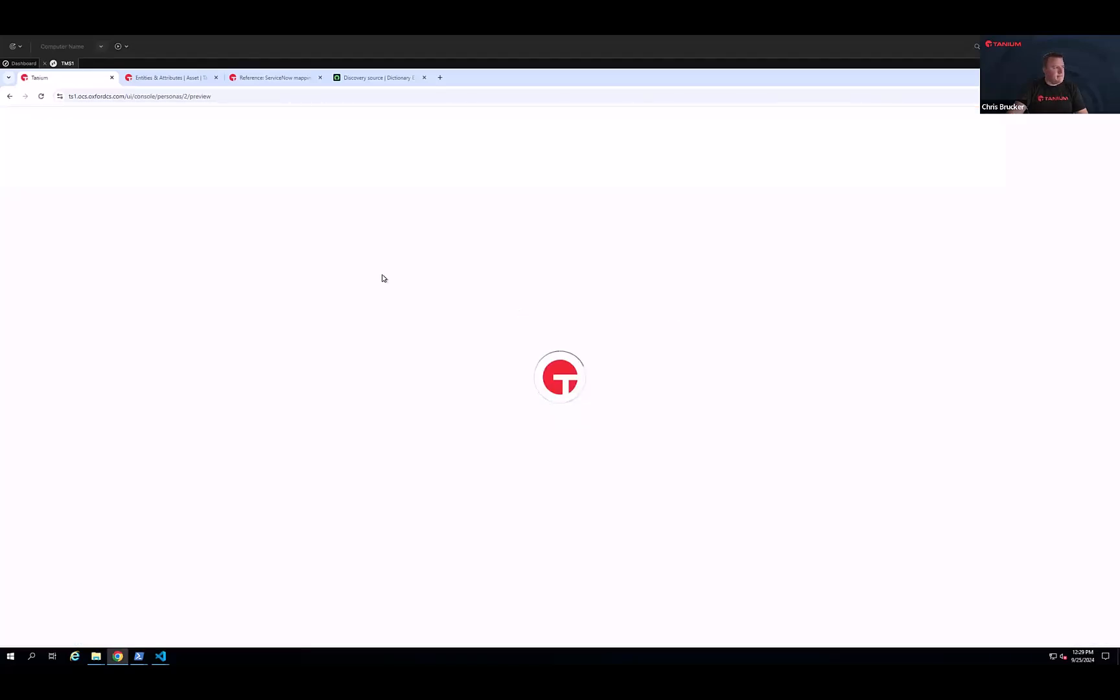
Check the modules available to the persona, then open API Tokens under Permissions and dismiss the error notification
mouse_move(13, 163)
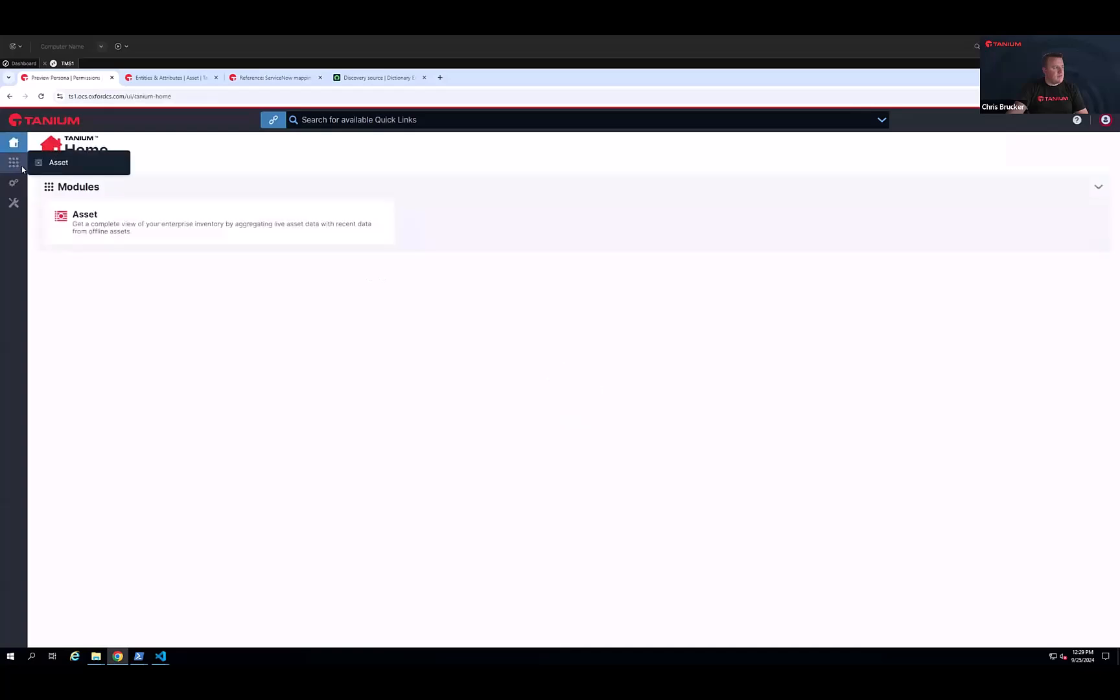
mouse_move(62, 163)
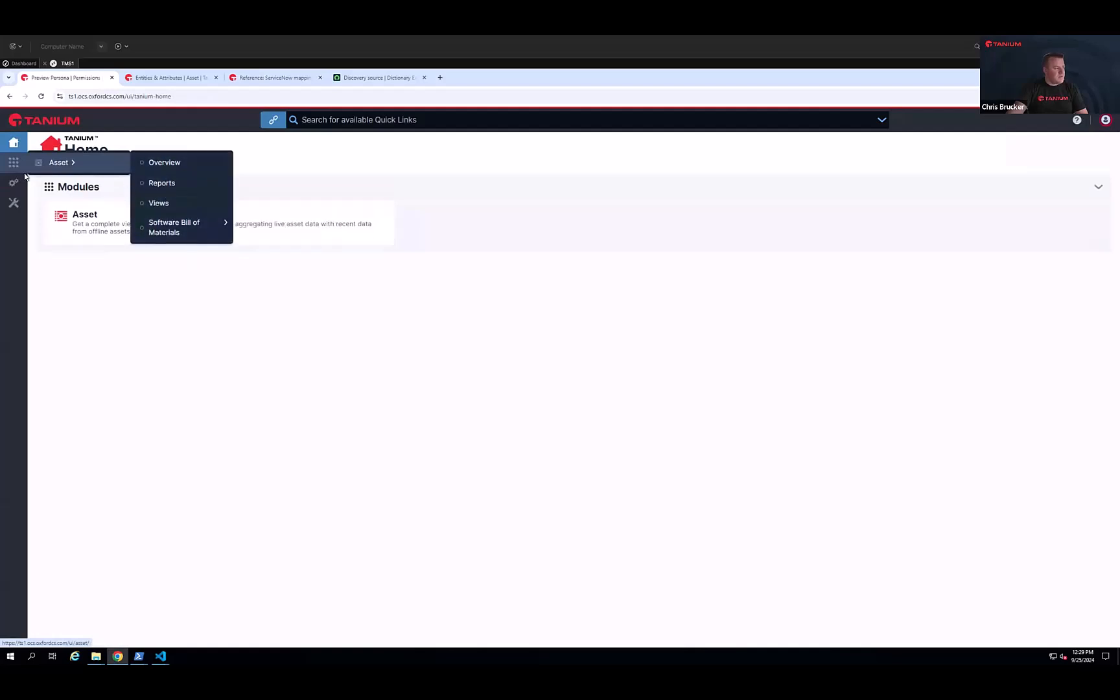
mouse_move(14, 190)
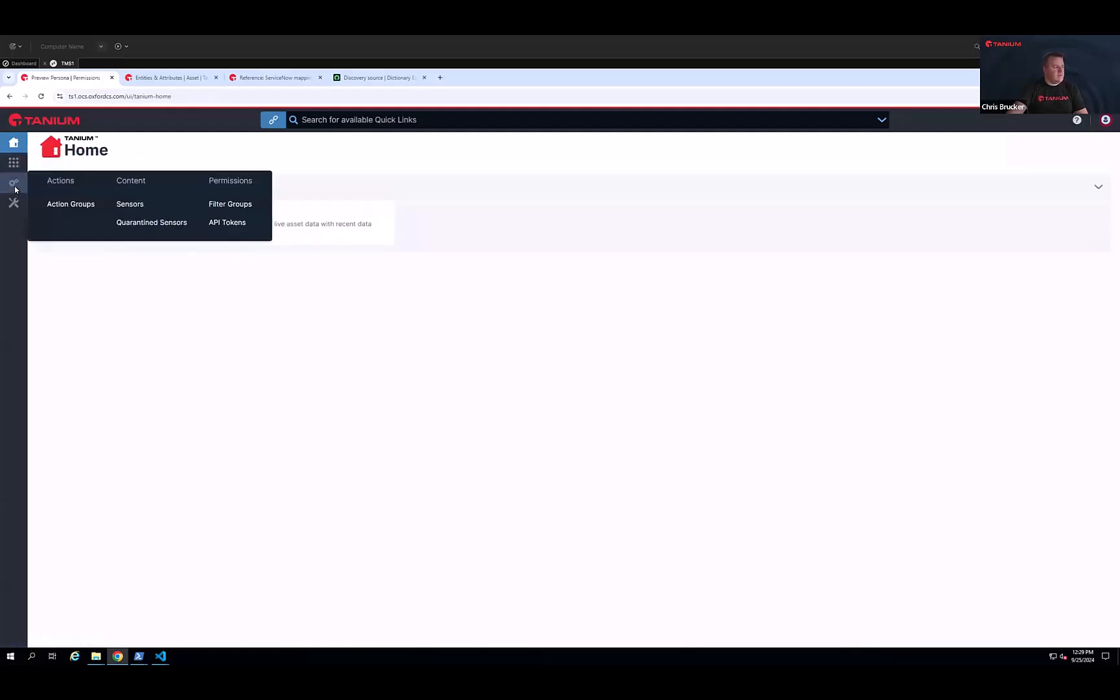
click(222, 225)
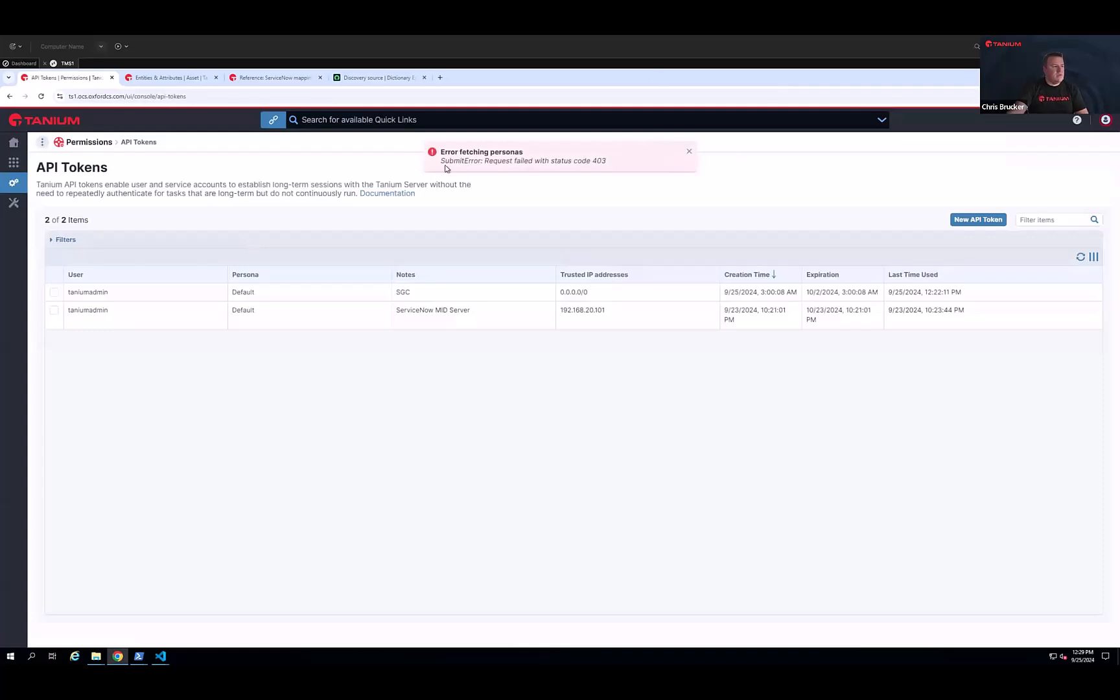
drag(442, 158, 612, 167)
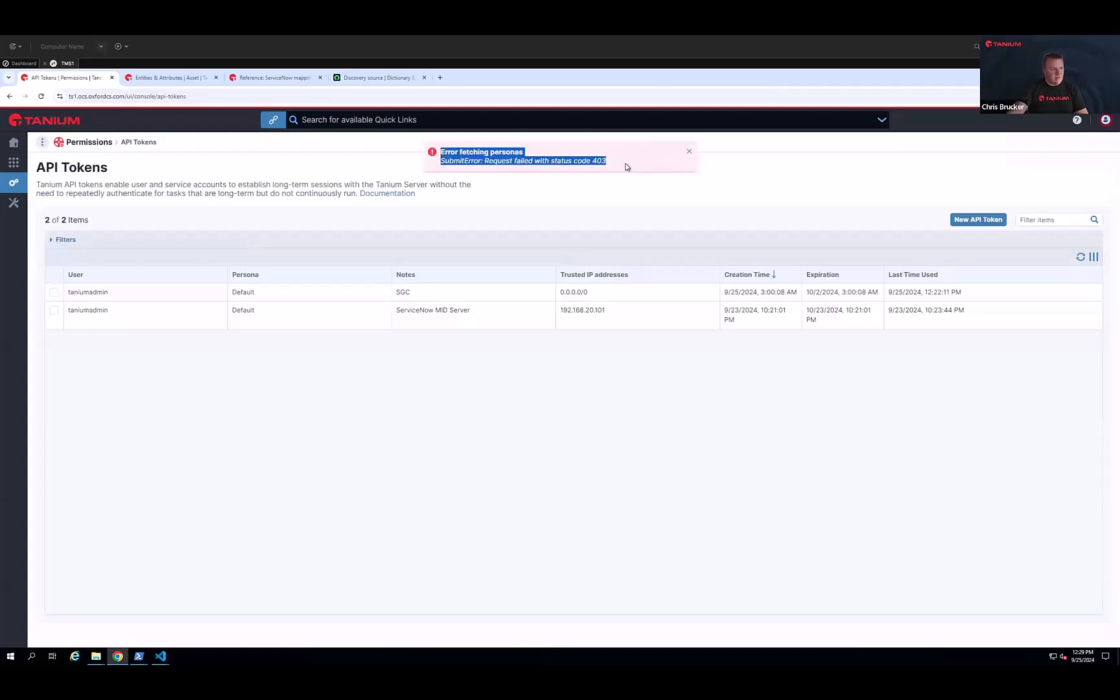
click(688, 153)
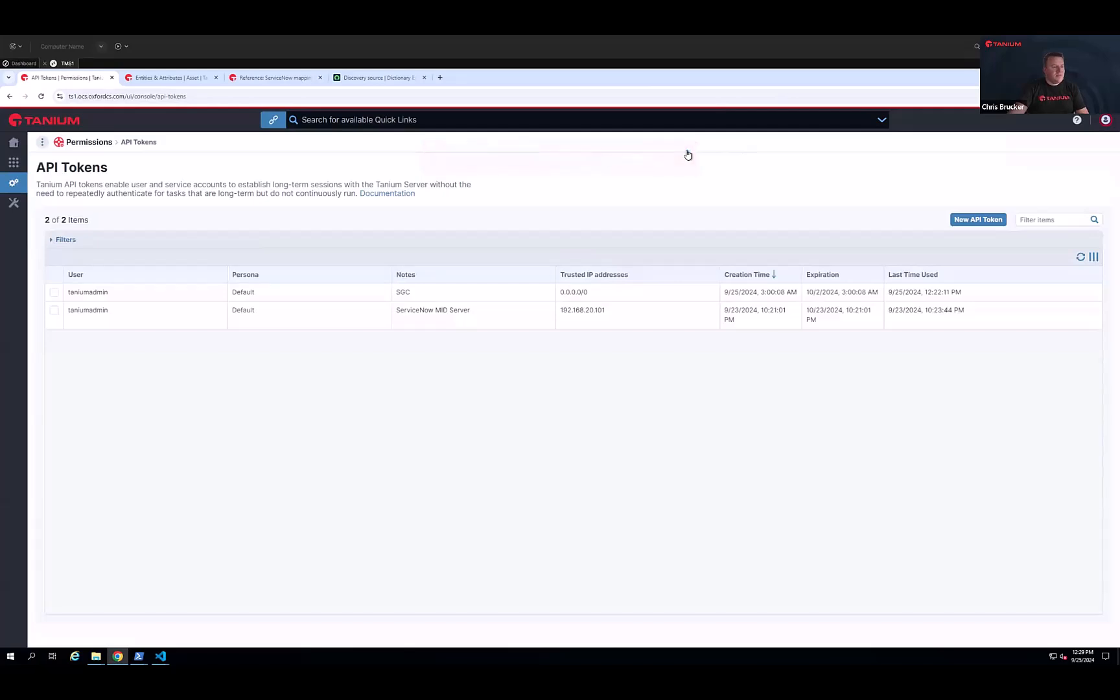
Start a new API token with the notes "Service Graph Connector - Dev" and go through its expiration and trusted IP address fields
click(992, 220)
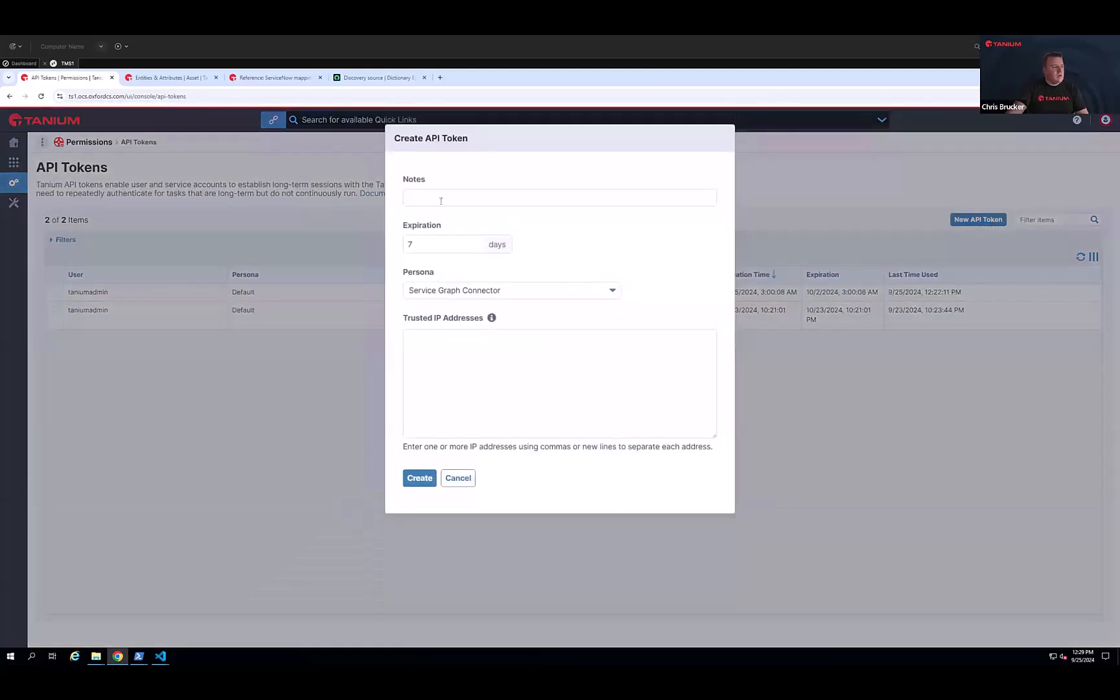
click(433, 194)
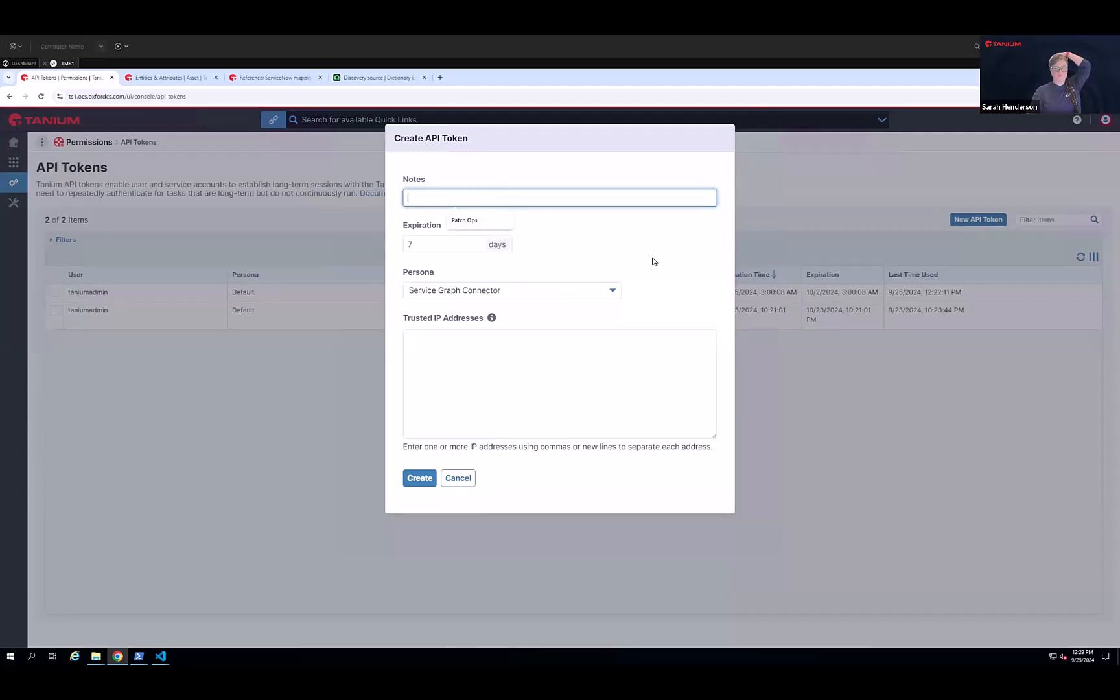
click(563, 251)
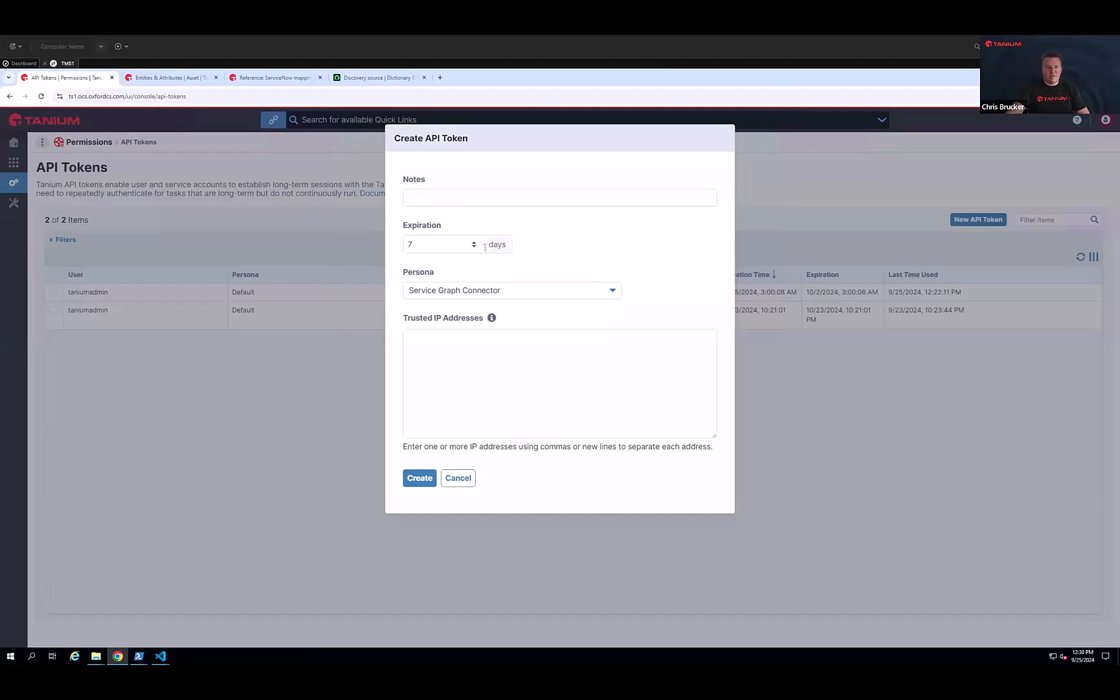
click(472, 200)
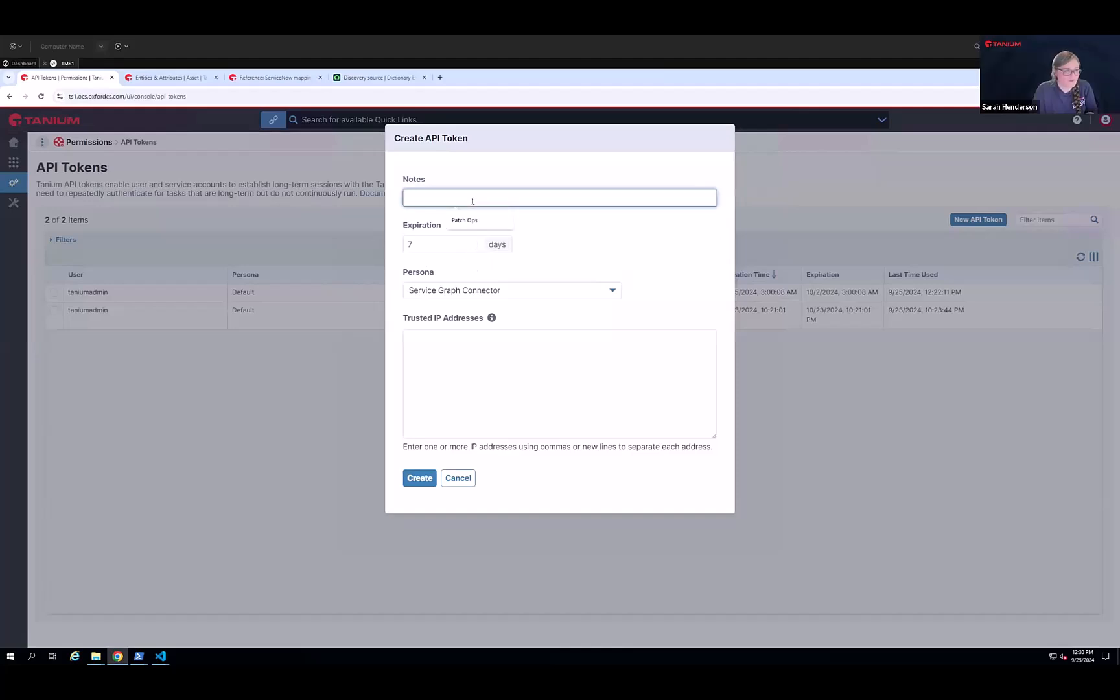
text(Service Graph Connector - Dev)
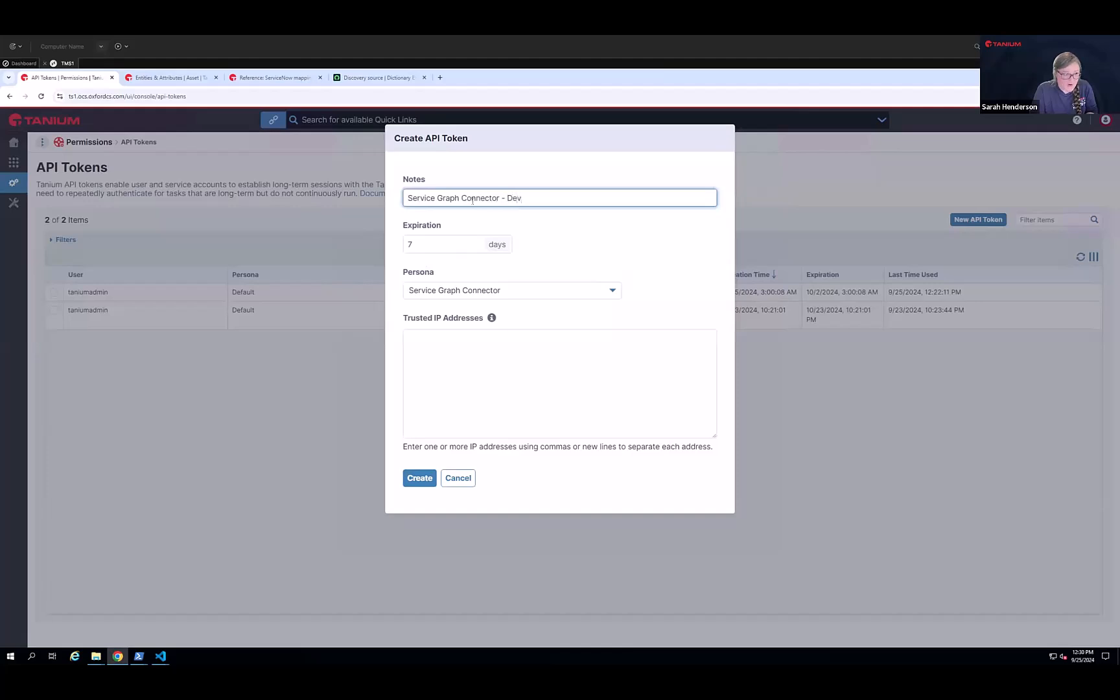
click(483, 381)
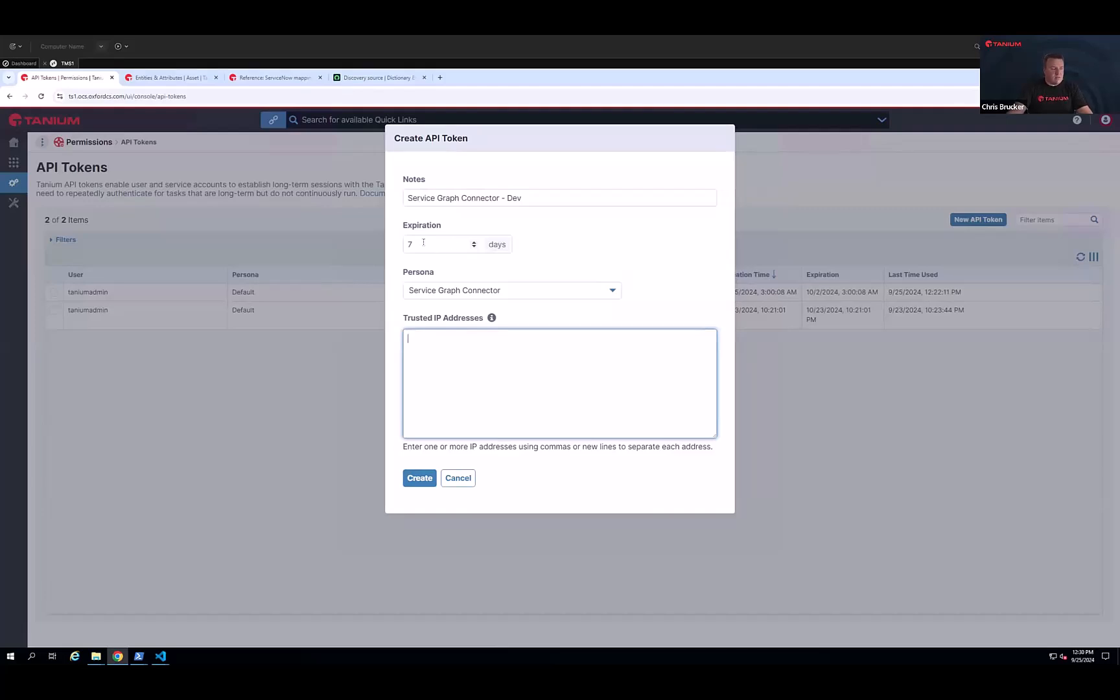
click(425, 241)
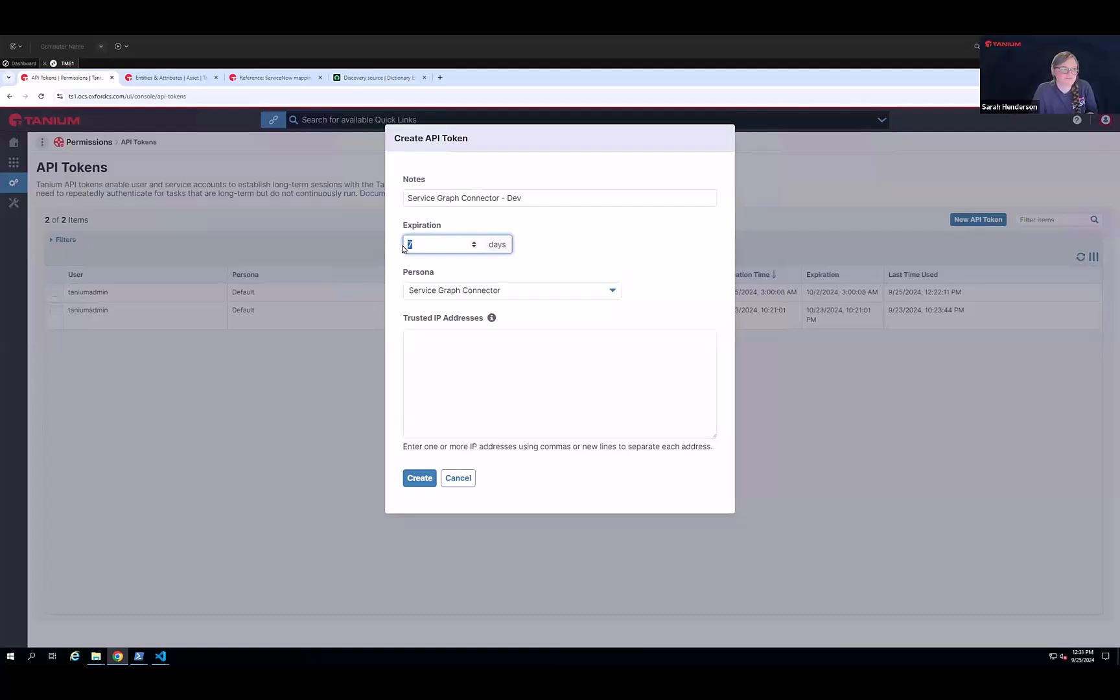
click(438, 353)
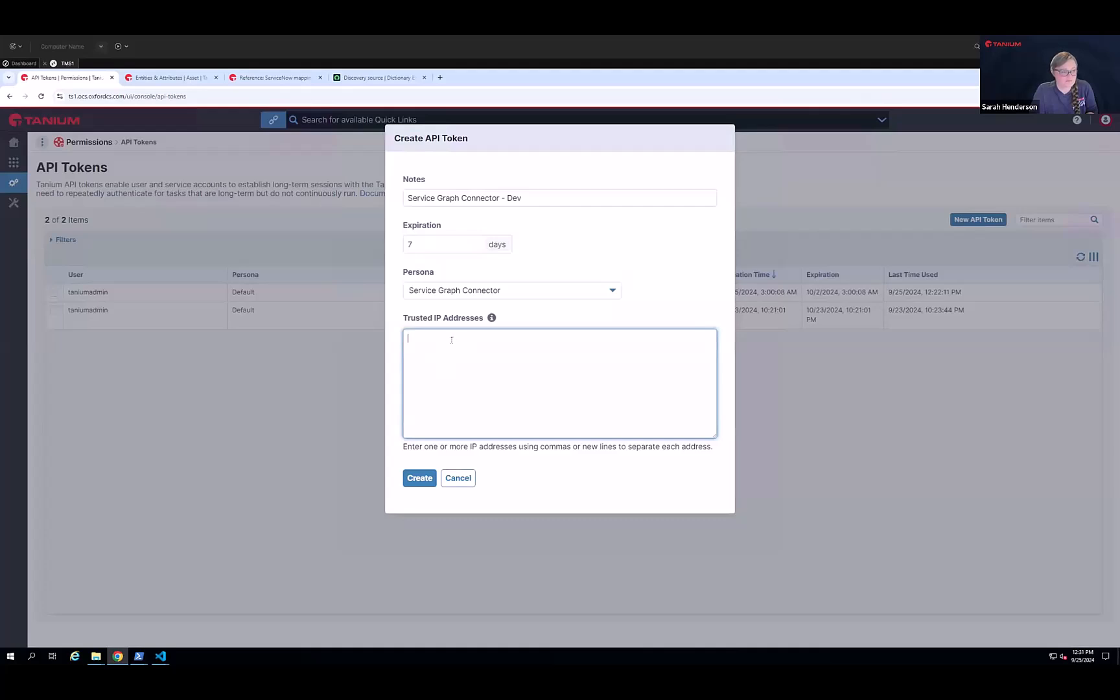
Switch to Windows PowerShell, query the ServiceNow MID Server service with get-service, and highlight the External adapter's IPv4 address
click(388, 79)
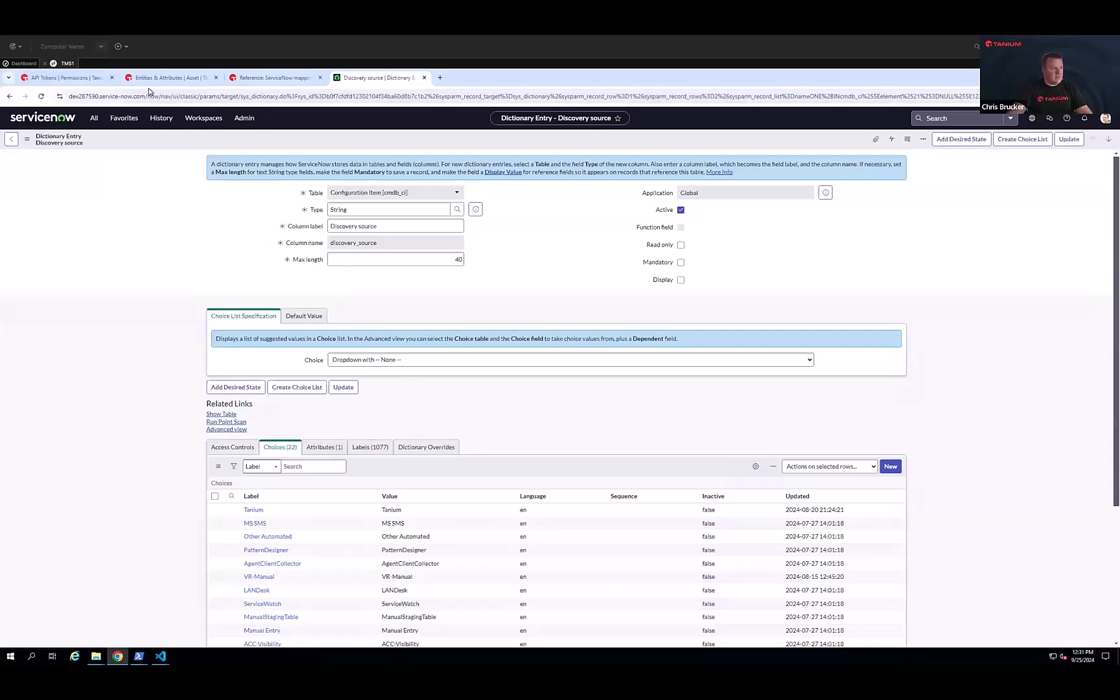
click(84, 78)
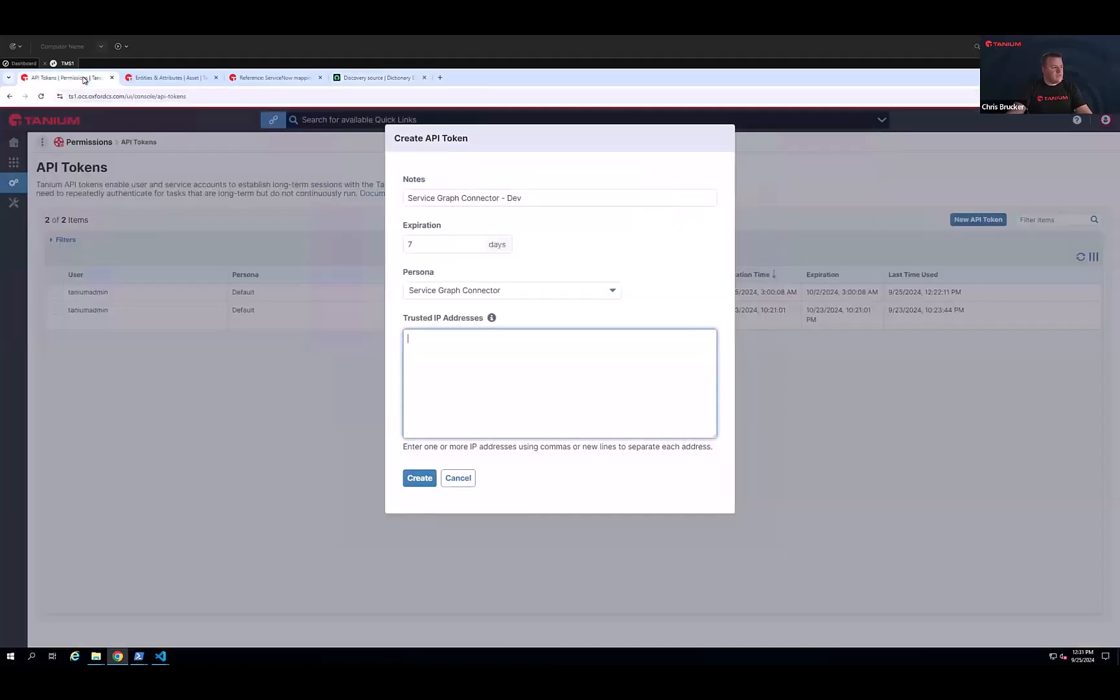
click(139, 656)
click(184, 613)
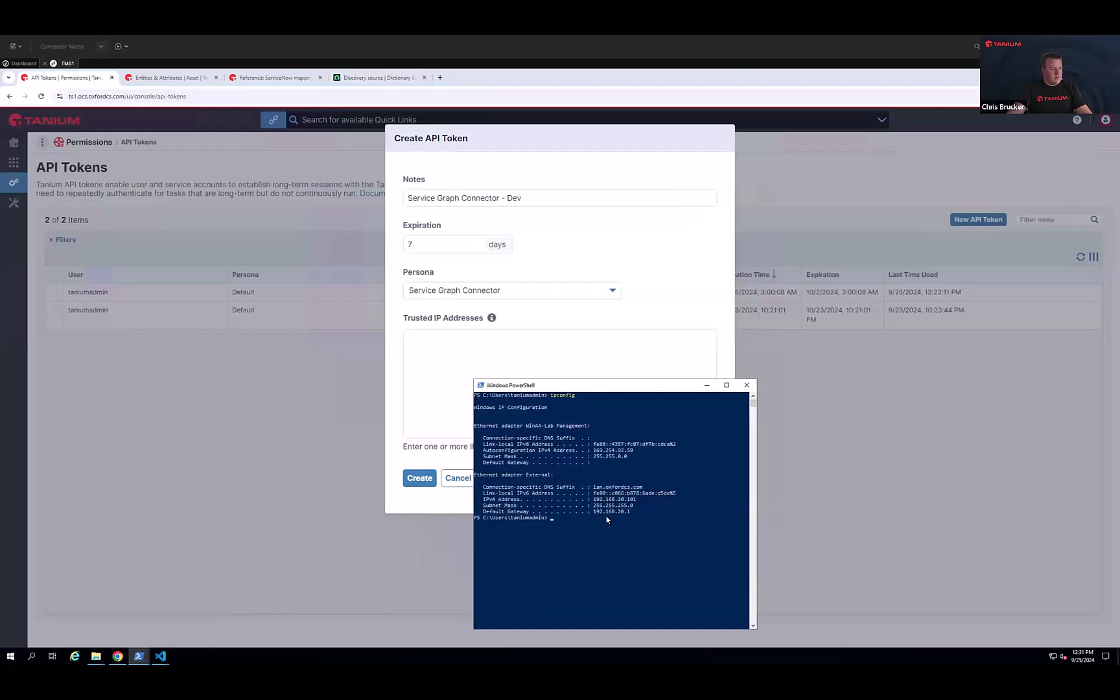
text(get-service -name tanium*)
key(Return)
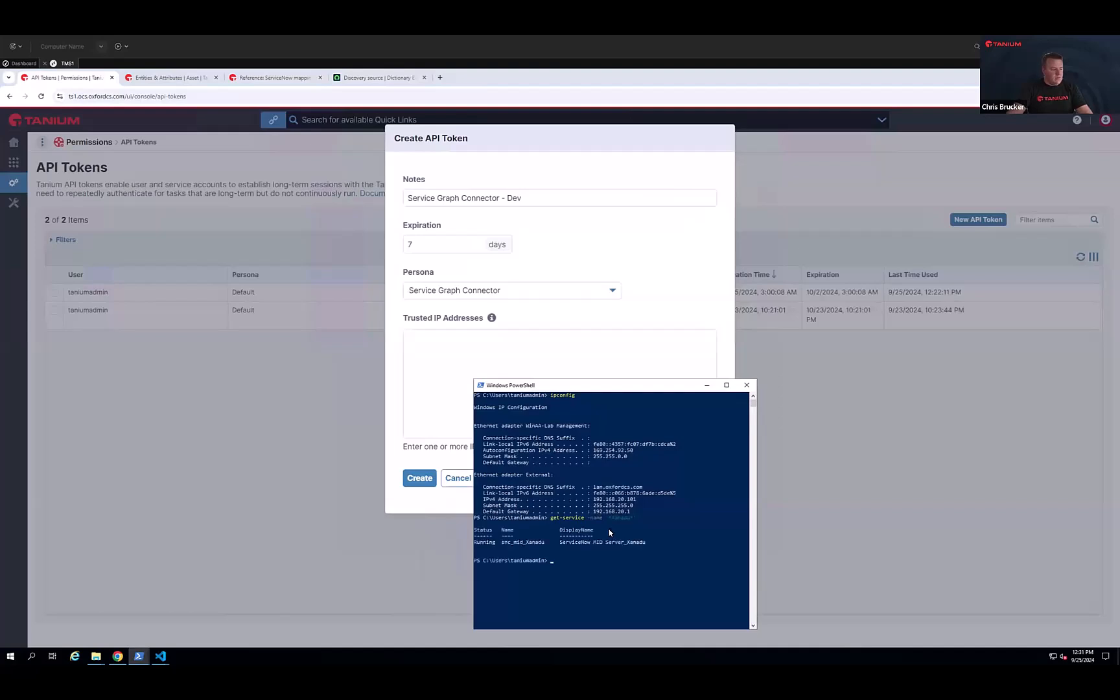
drag(640, 500, 594, 503)
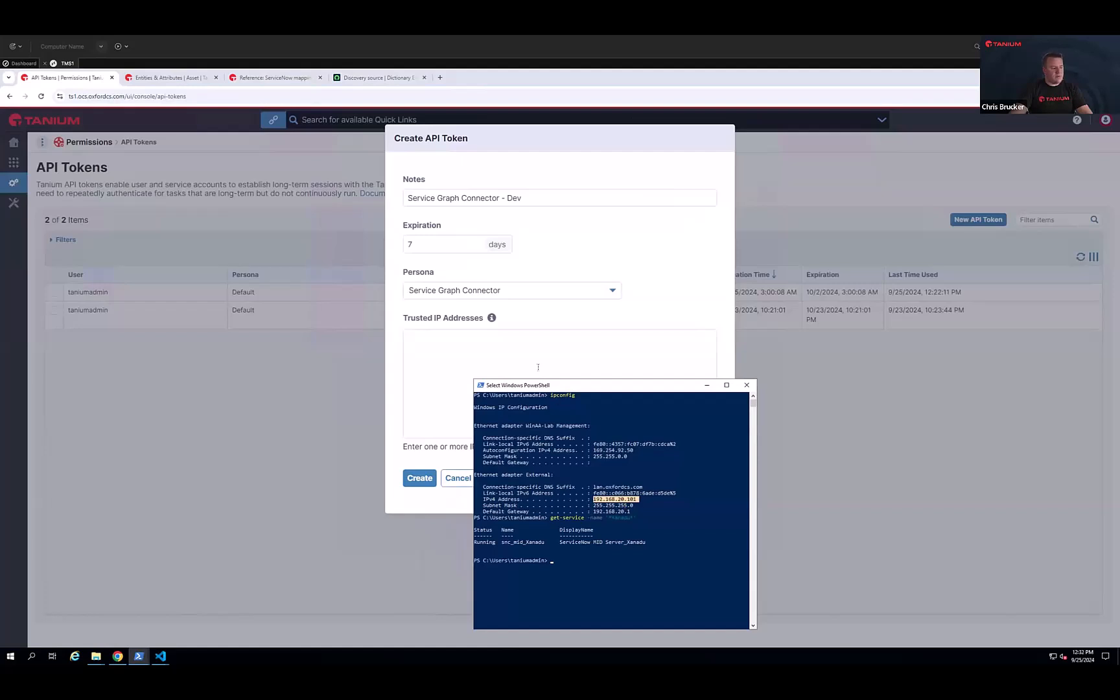
Return to the token form, cancel it, and highlight the ServiceNow MID Server note in the API token list
click(440, 356)
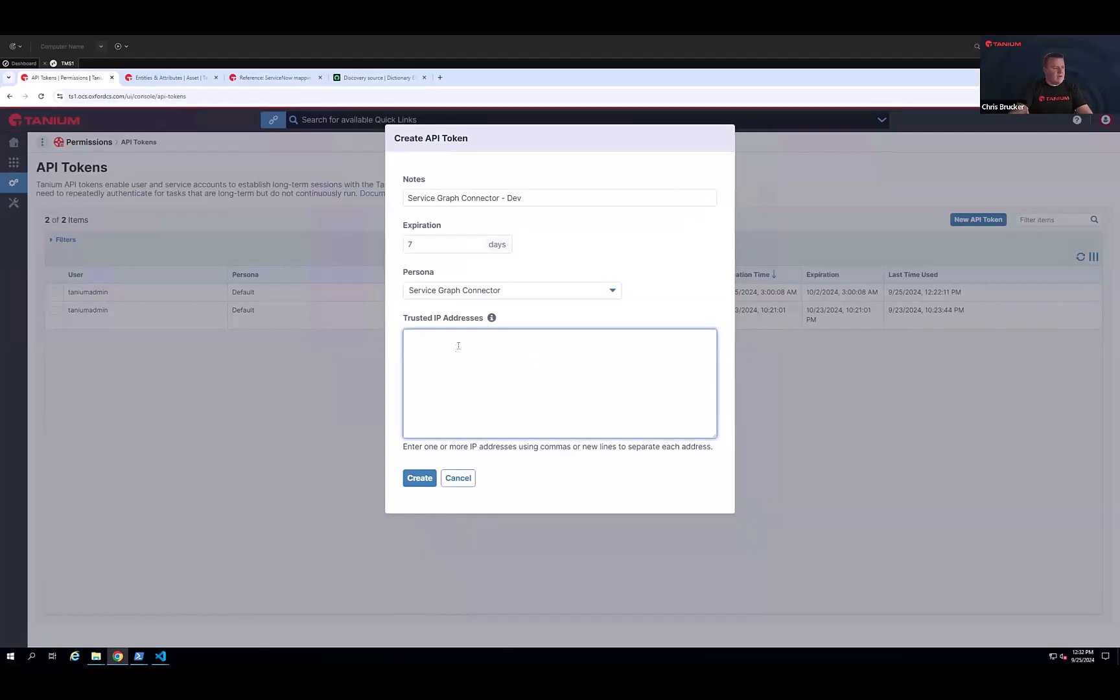
click(458, 479)
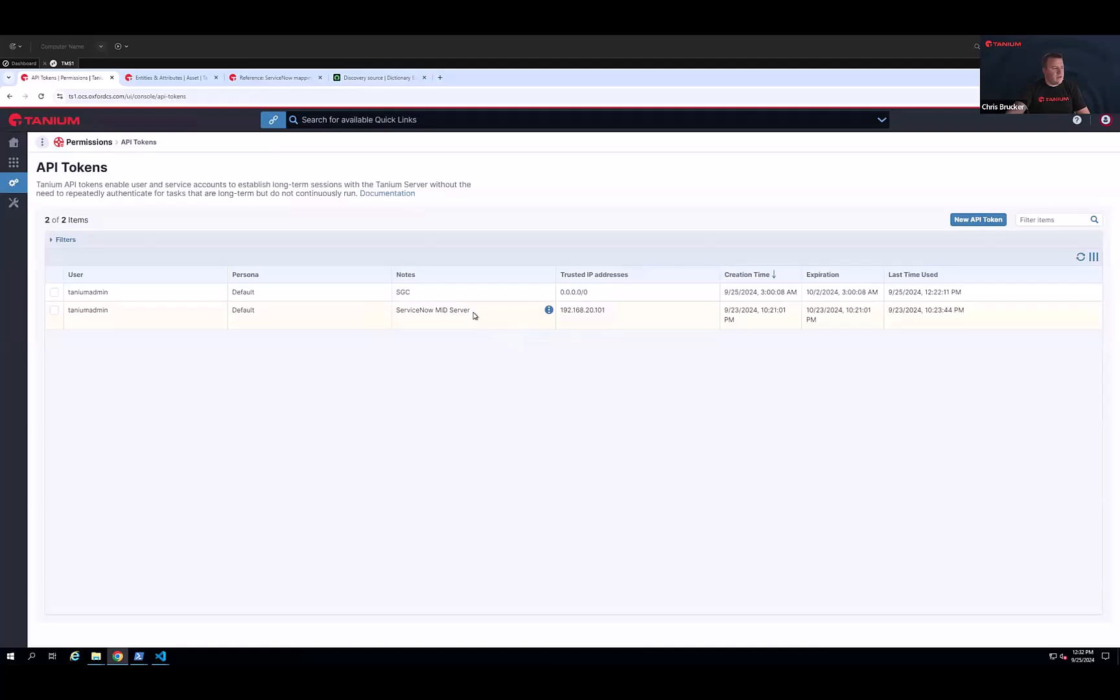
drag(420, 312, 393, 312)
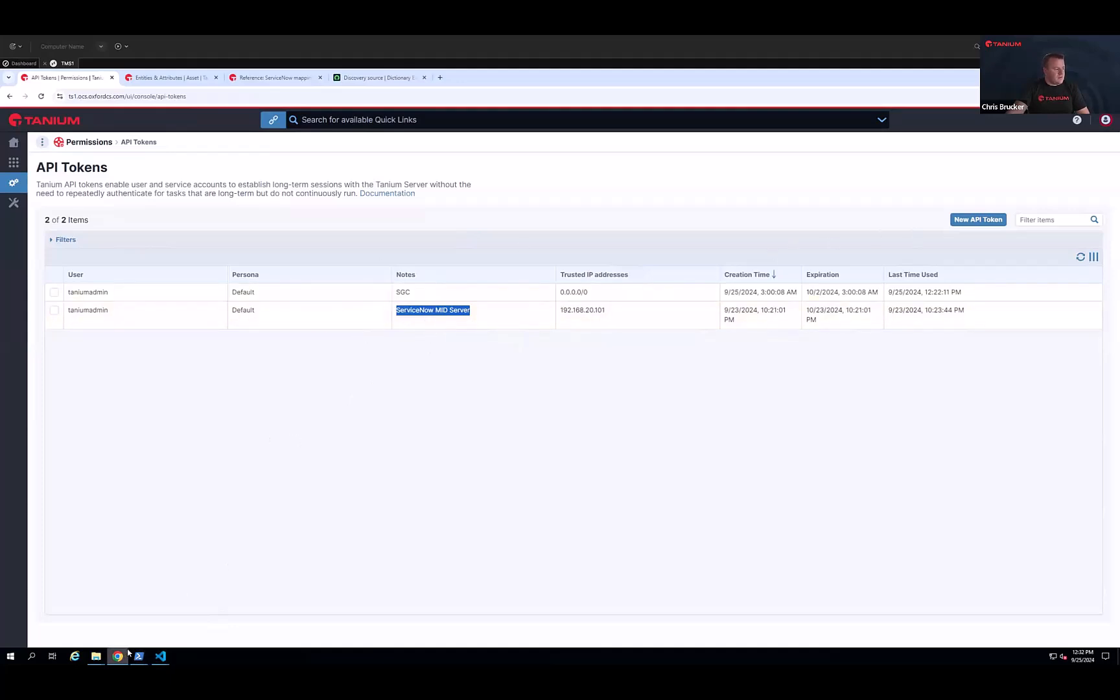
Switch to Visual Studio Code, highlight the token value in the API script, and return to the API Tokens page in the browser
mouse_move(161, 656)
click(181, 621)
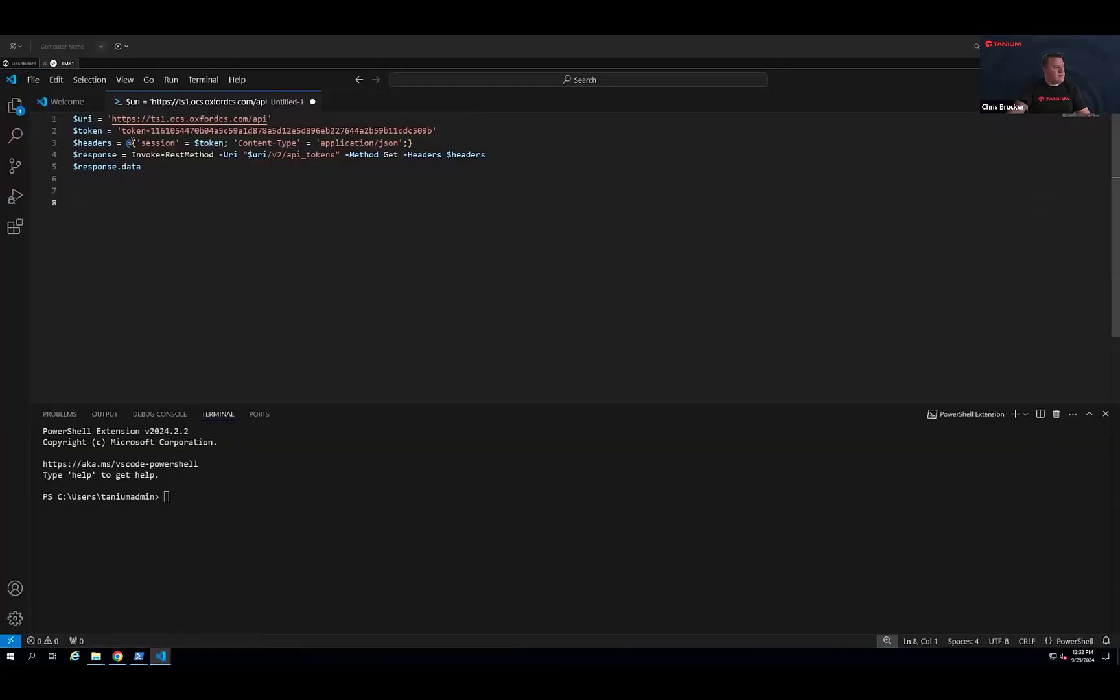
drag(121, 131, 433, 131)
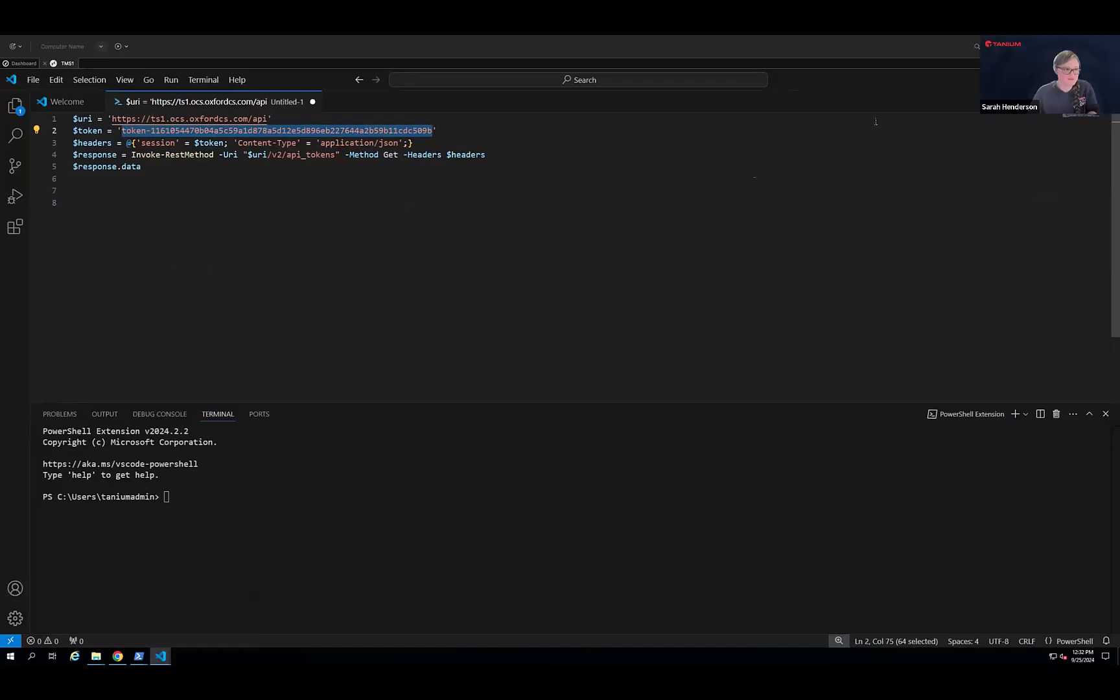
key(alt+Tab)
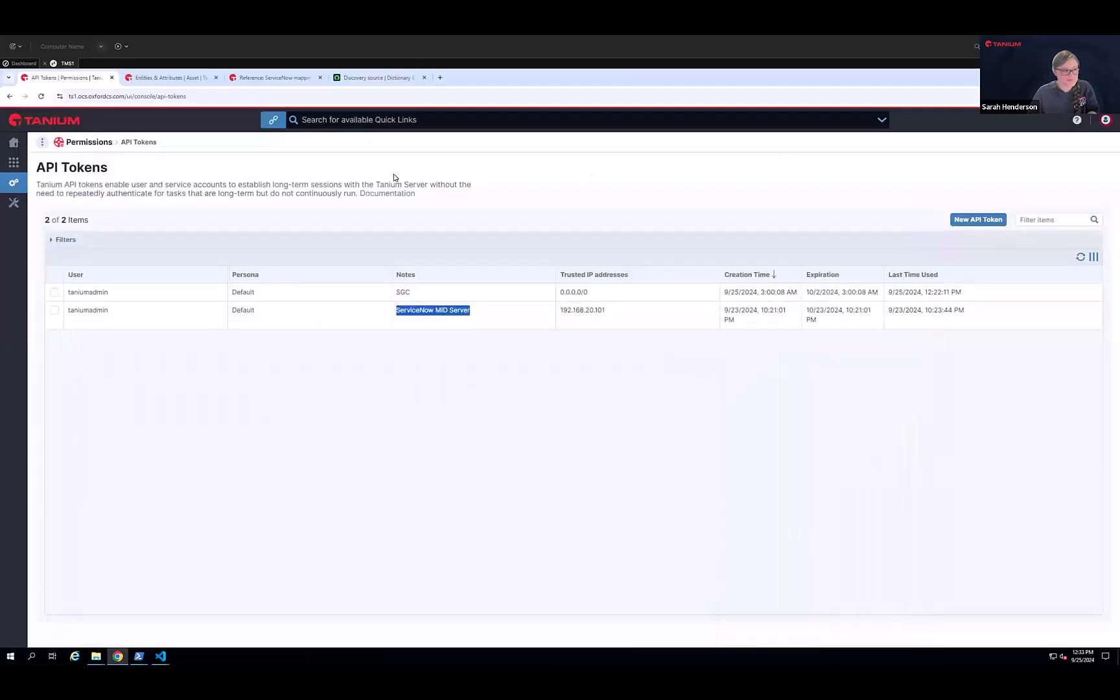
click(374, 78)
click(94, 117)
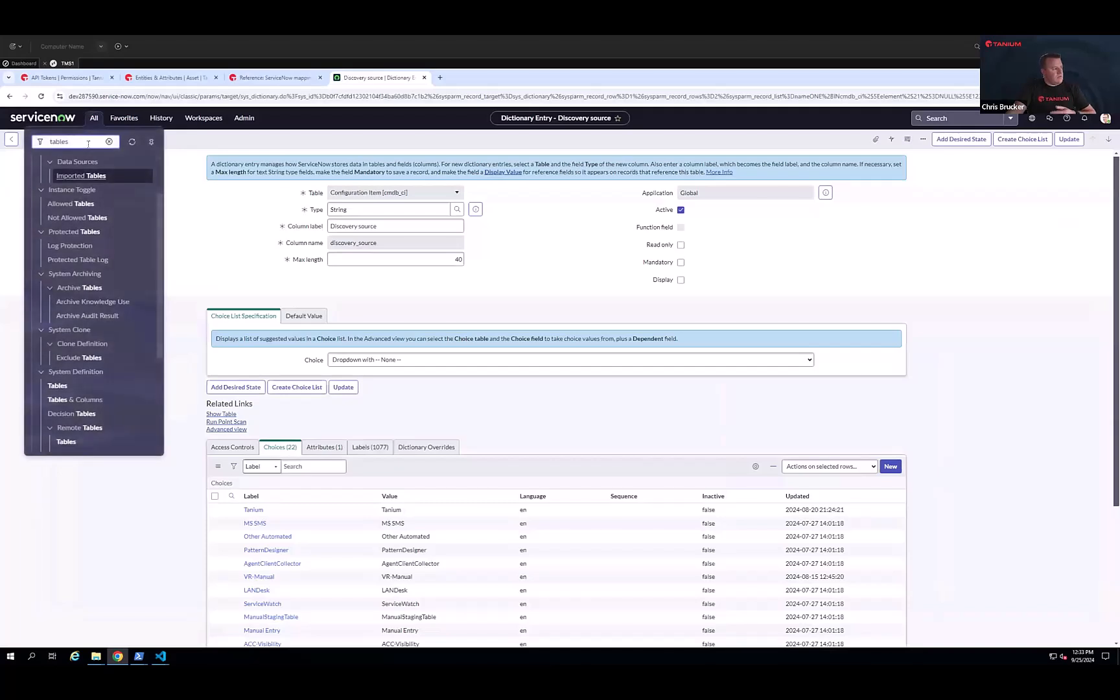
key(ctrl+a)
text(ser)
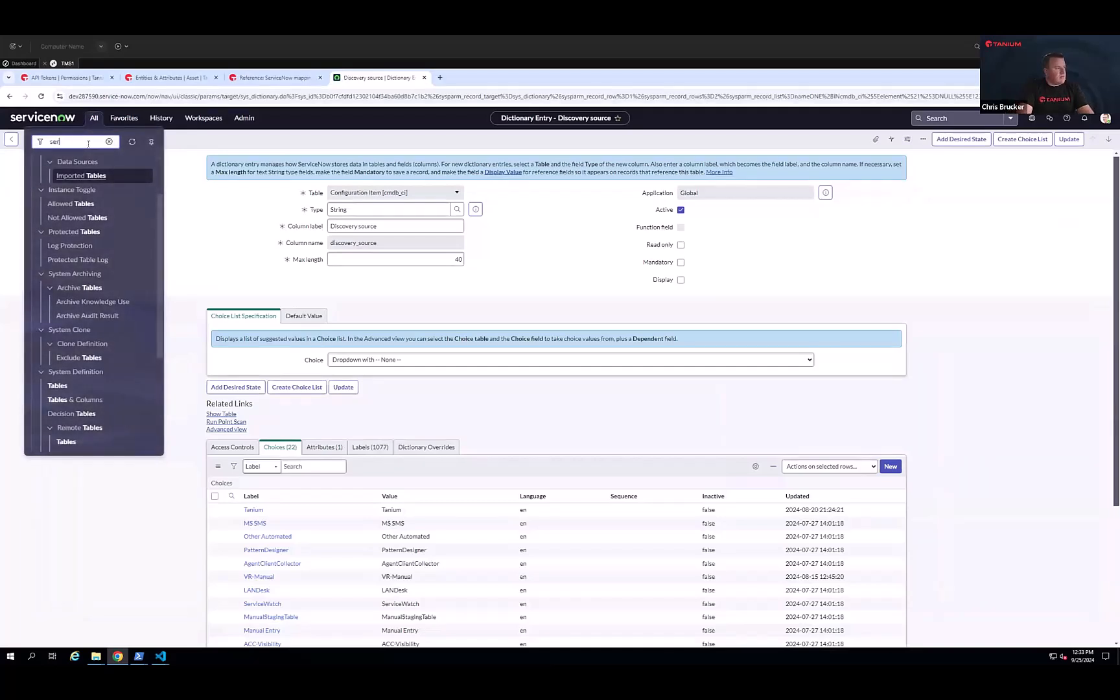
key(BackSpace)
key(BackSpace)
key(BackSpace)
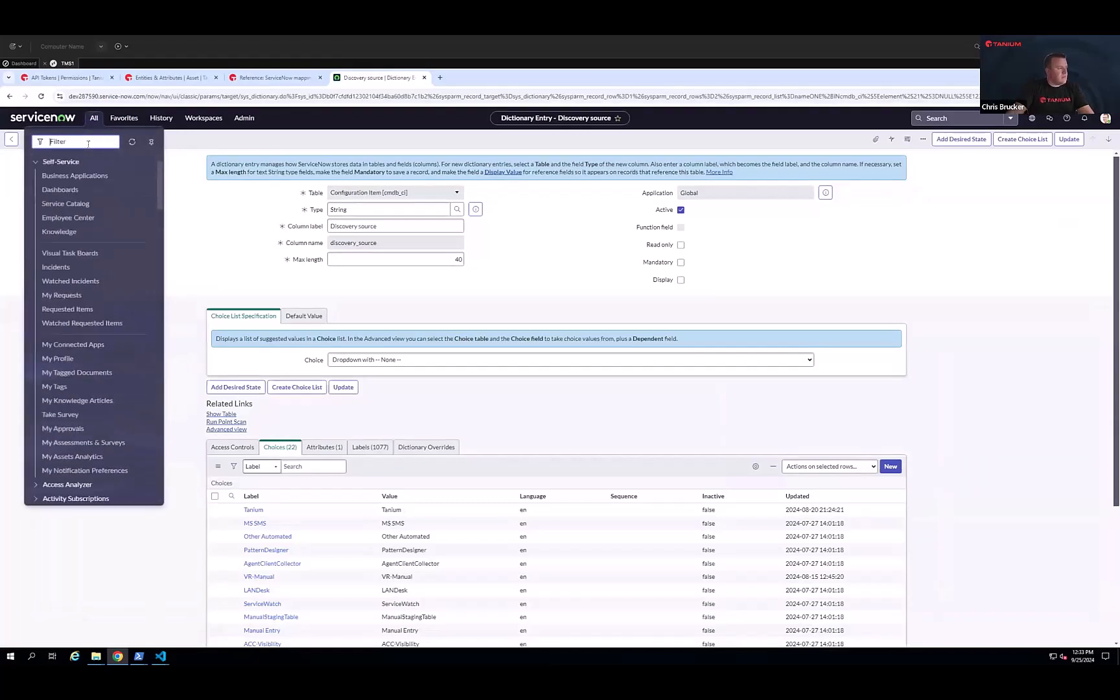
Switch to the Guided Setup page on the other desktop, open the Configure the Connection form, and highlight "demo" in the Host value
key(ctrl+Left)
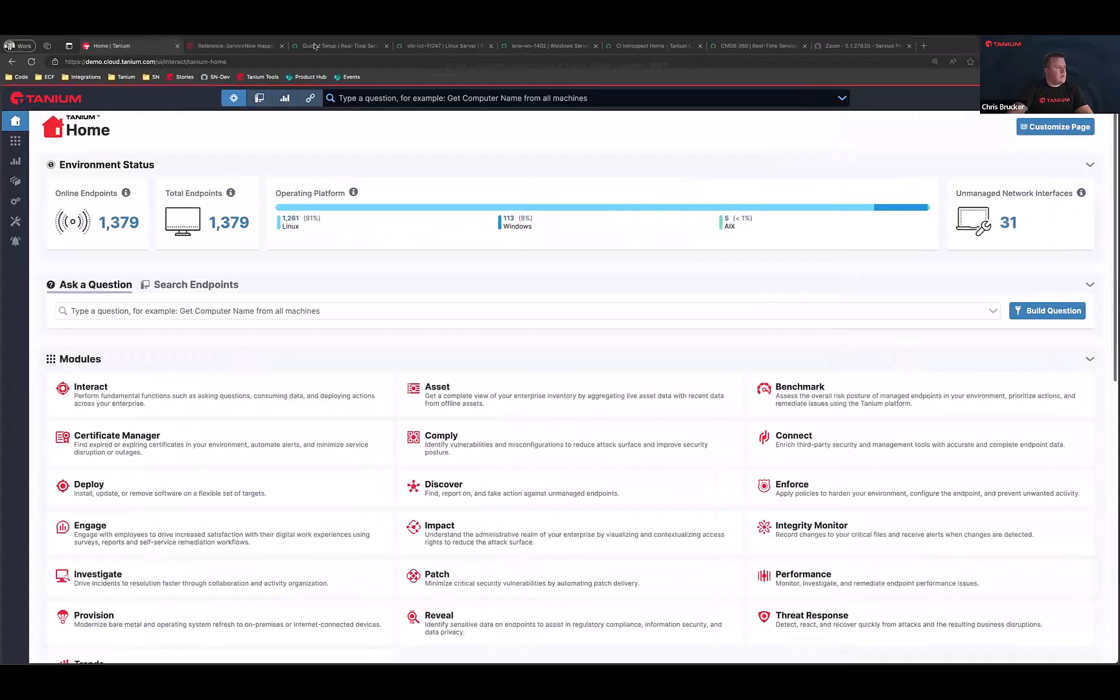
click(312, 48)
click(590, 400)
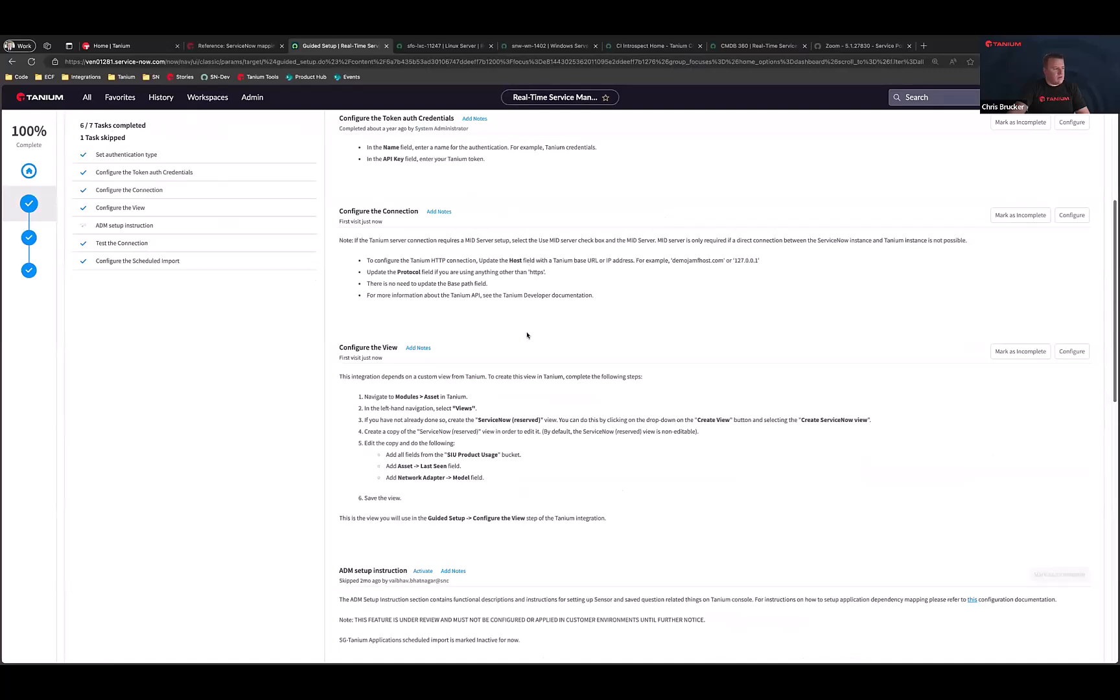
scroll(407, 137, up, 3)
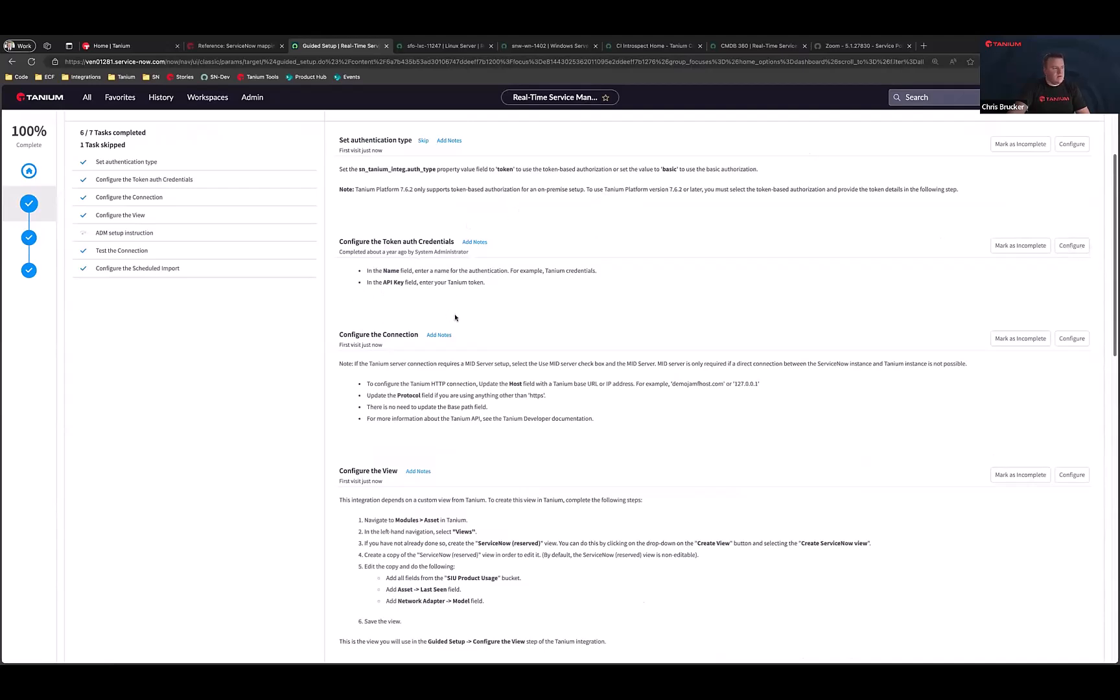
scroll(455, 318, down, 2)
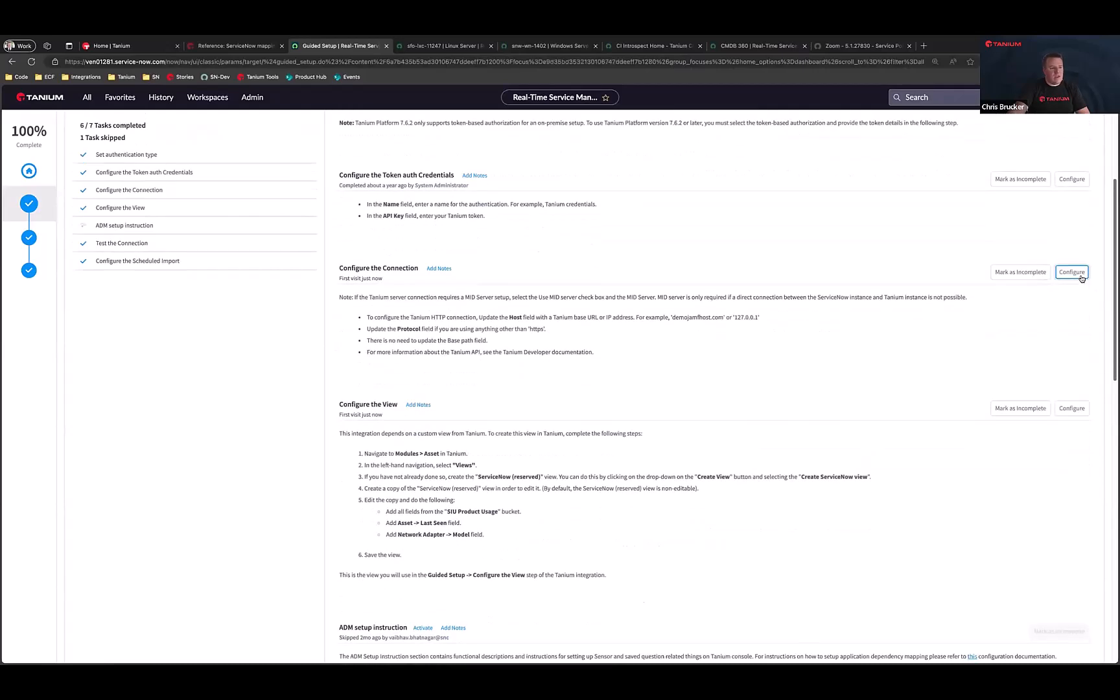
click(1073, 272)
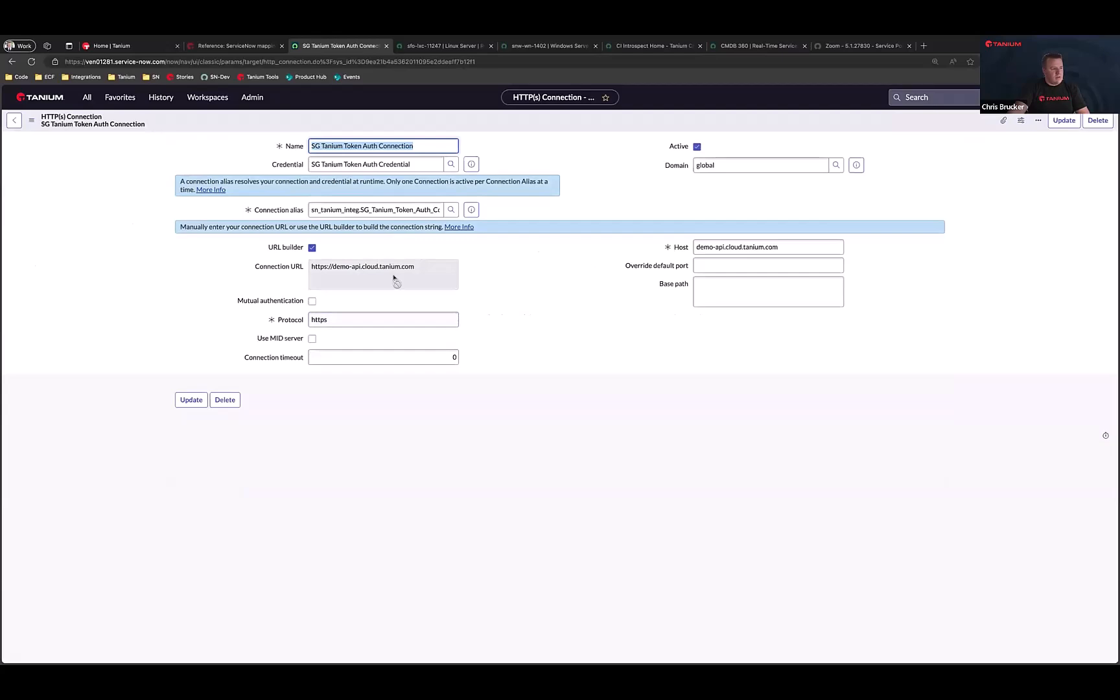
click(703, 249)
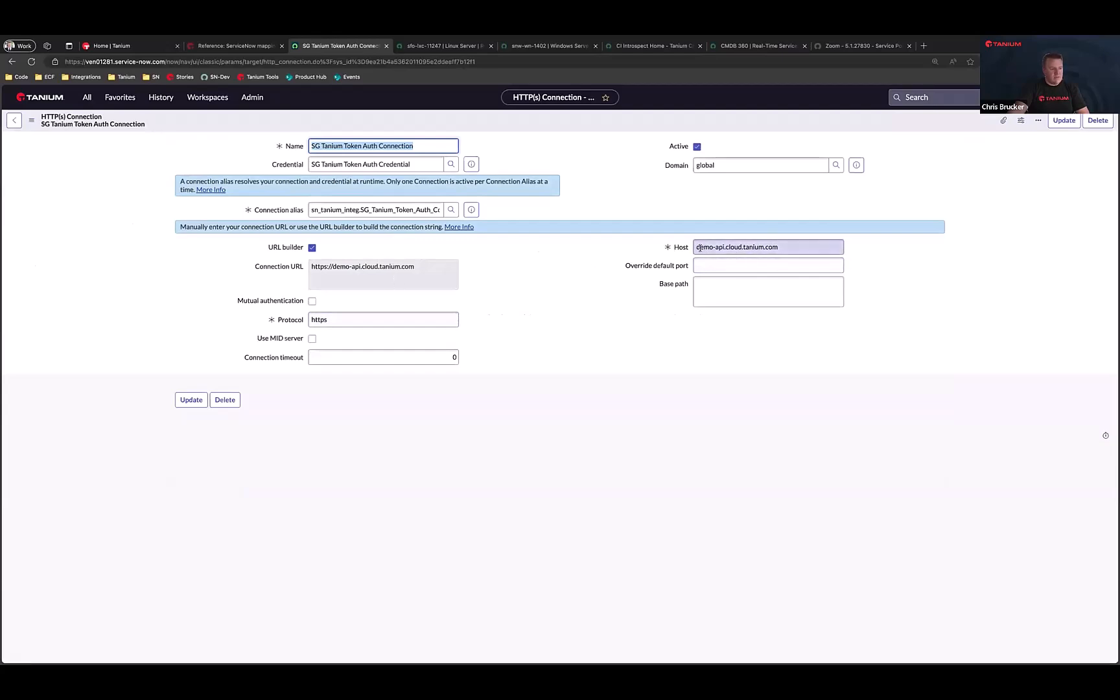
drag(697, 246, 711, 246)
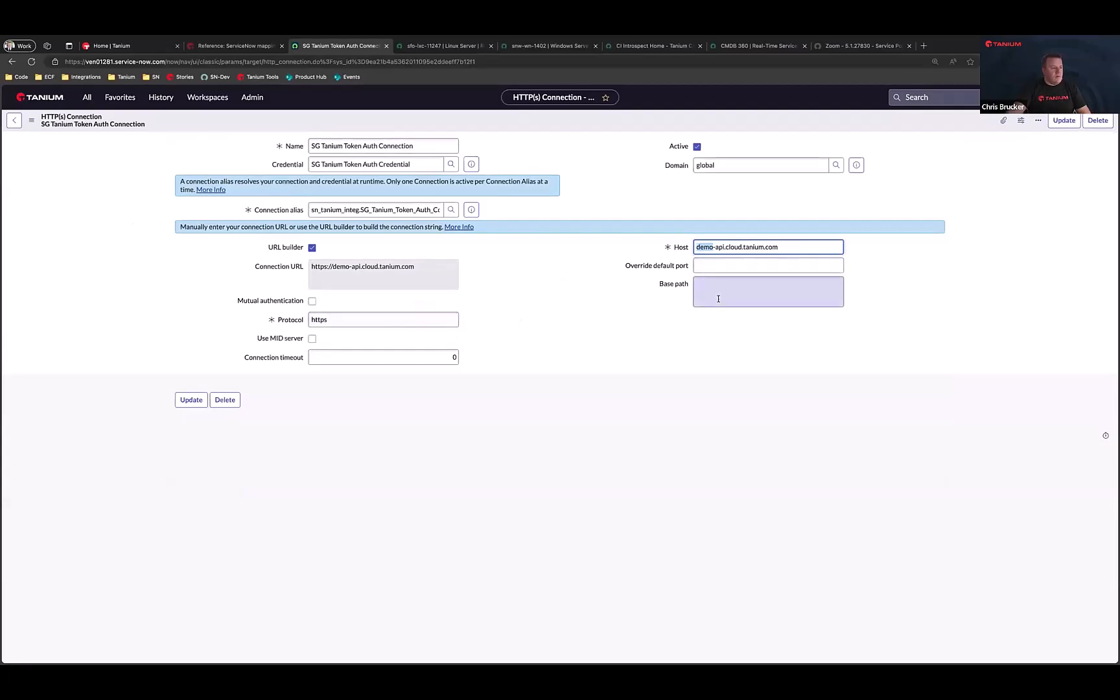
Enable the MID server for the SG Tanium Token Auth Connection and set MID Selection to Specific MID Server
click(312, 339)
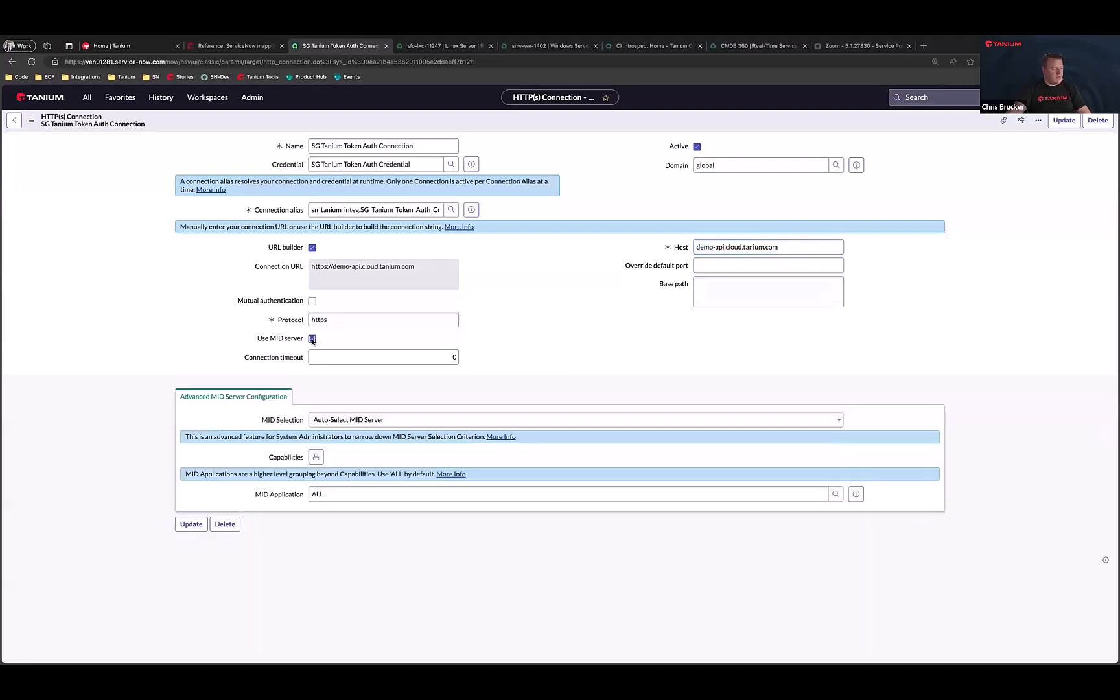
click(387, 424)
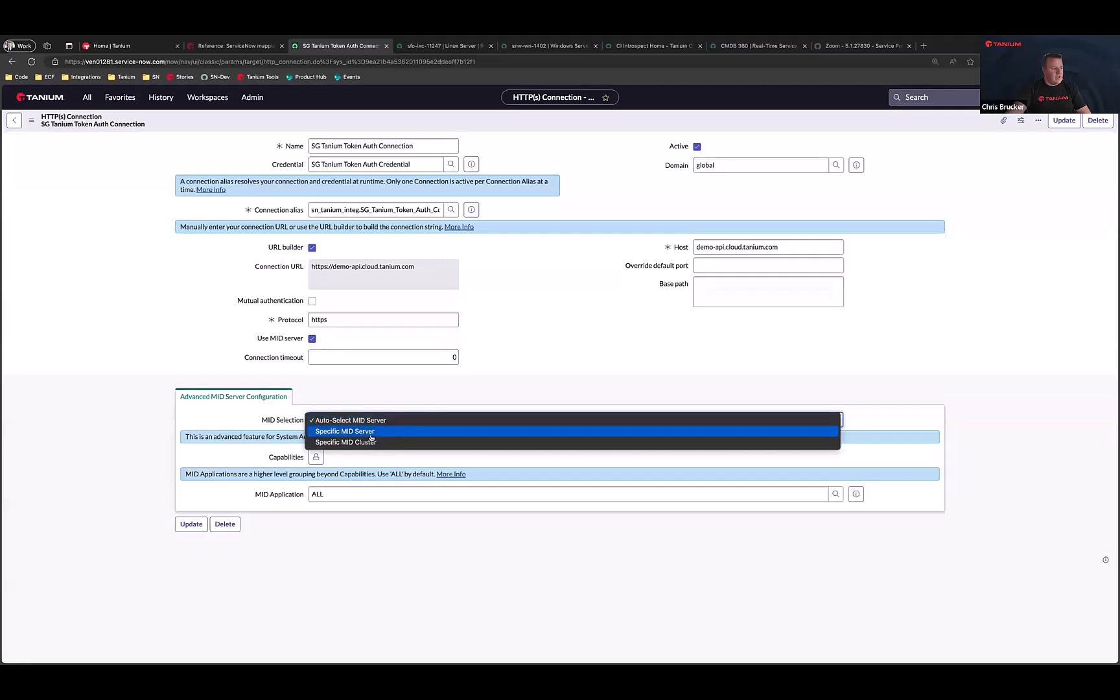
click(363, 431)
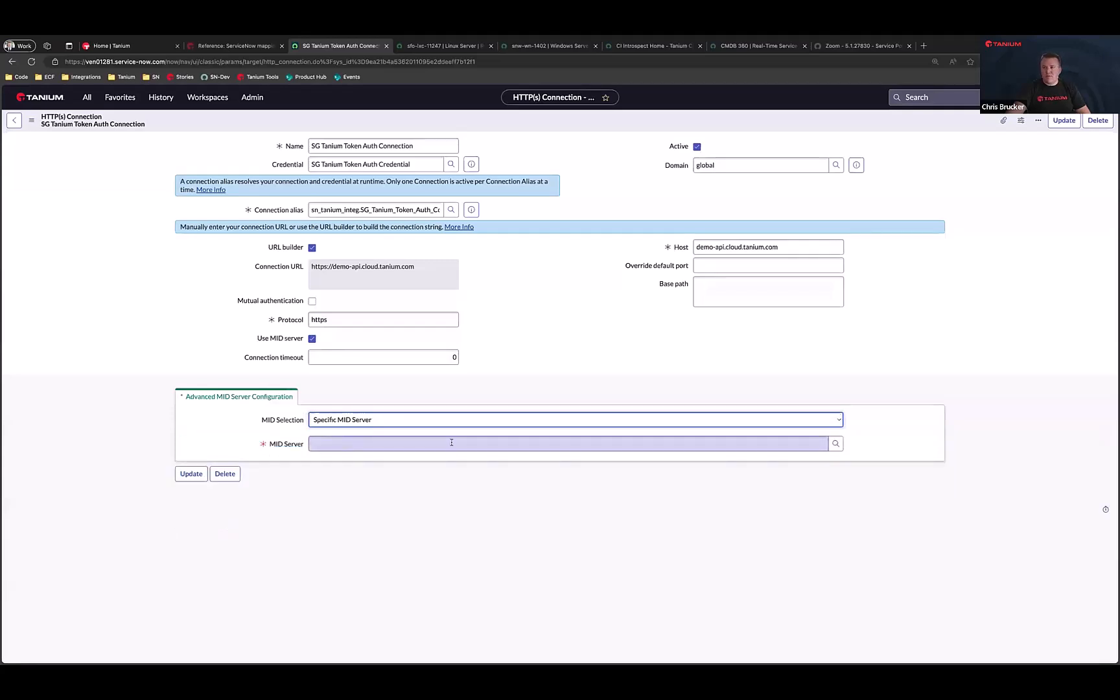
click(367, 445)
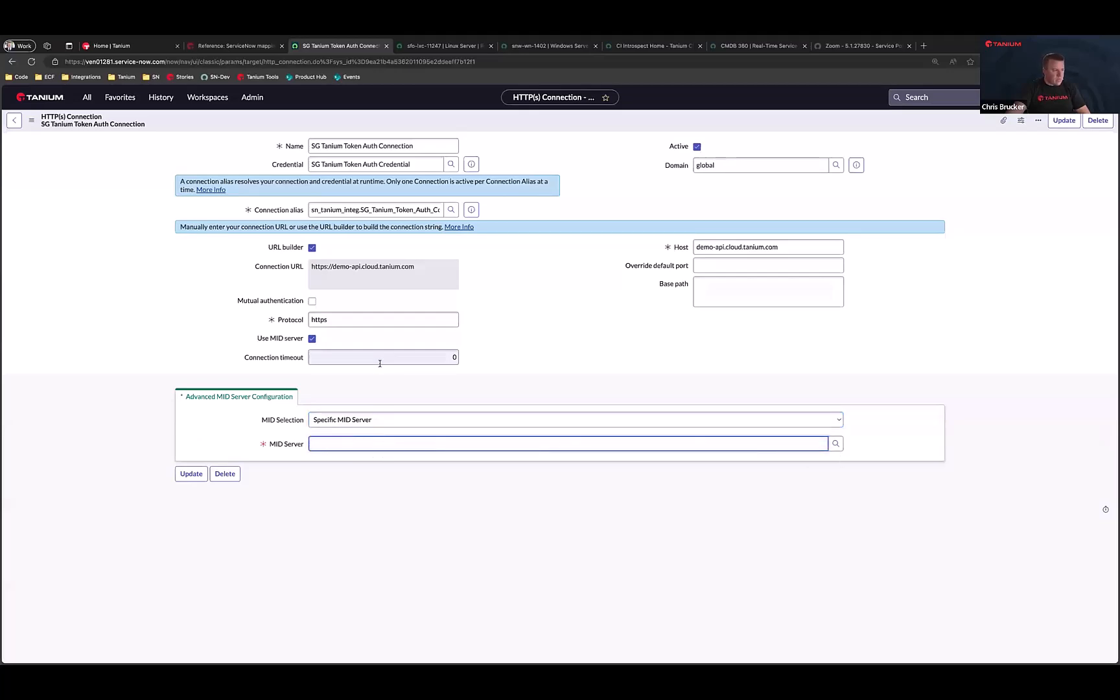
Try taniumserver.domain.com and an address starting with 192.168. as the connection's Host, and leave the form without saving
drag(780, 247, 695, 244)
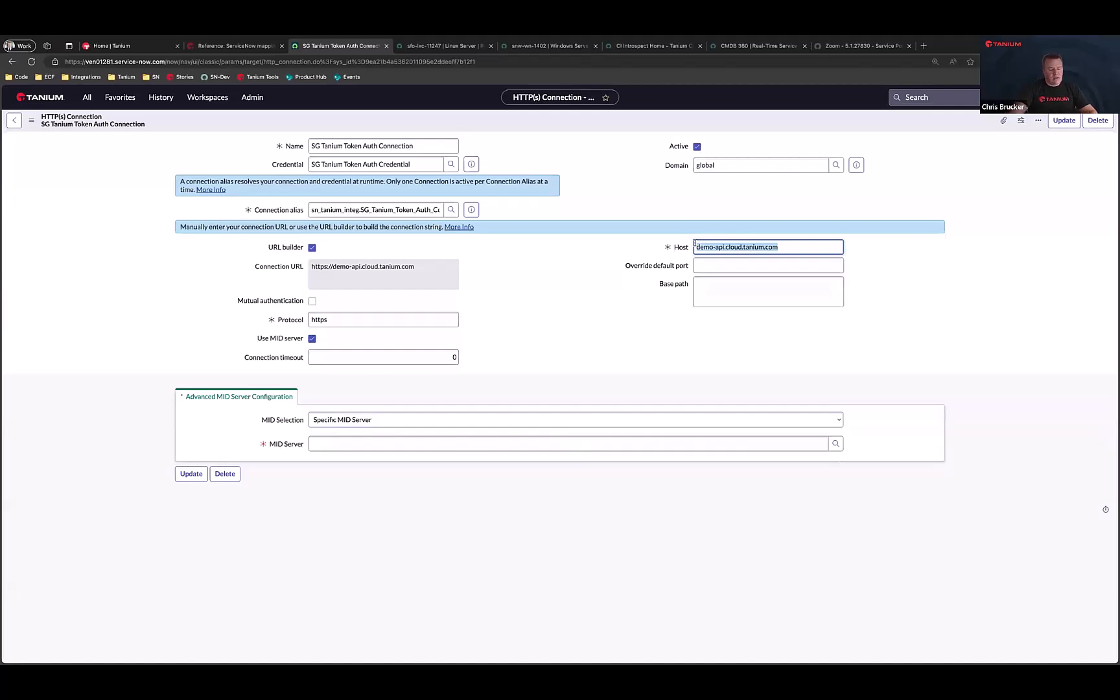
text(taniumserver.domain.com)
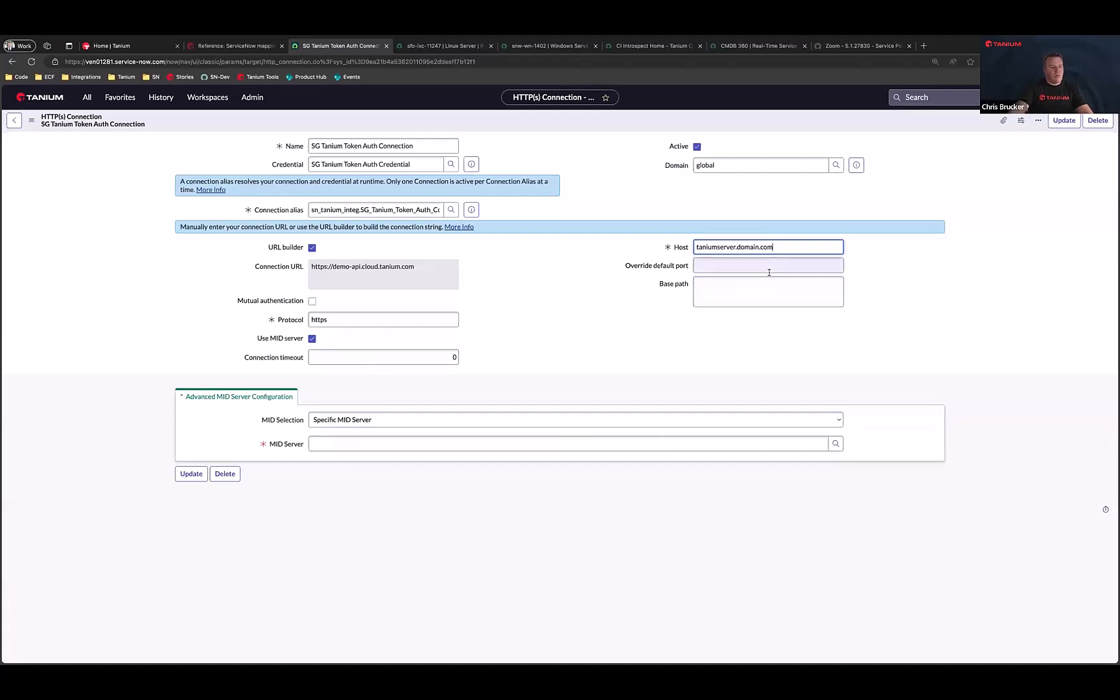
key(super+a)
text(192.168.)
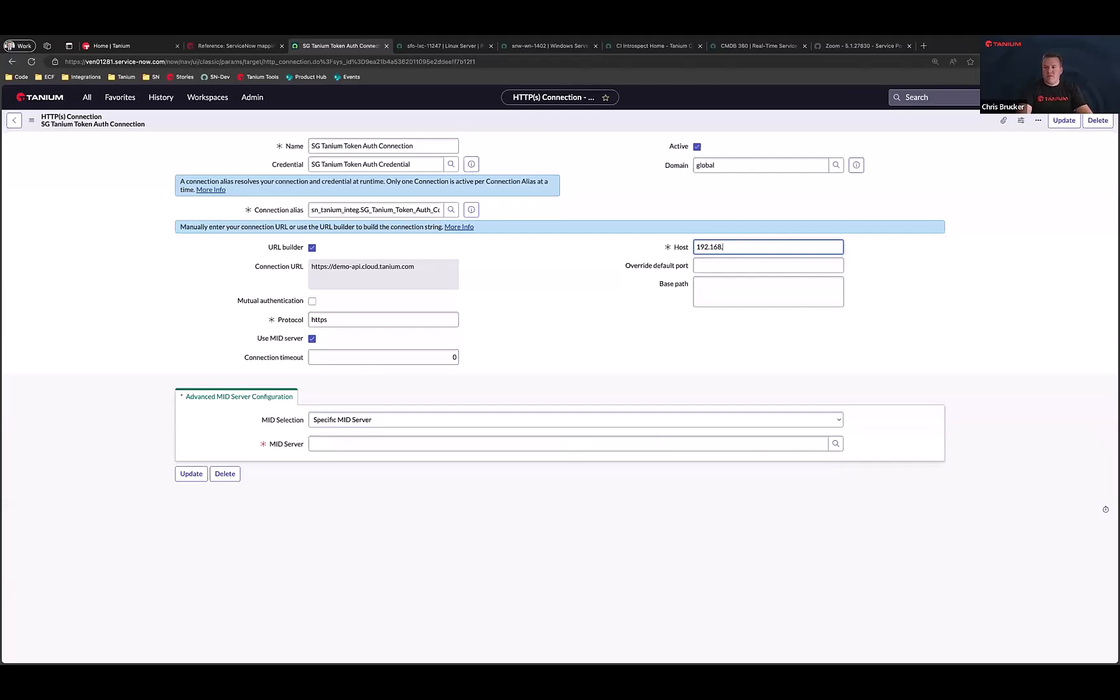
key(BackSpace)
key(BackSpace)
key(BackSpace)
key(BackSpace)
key(BackSpace)
key(BackSpace)
key(BackSpace)
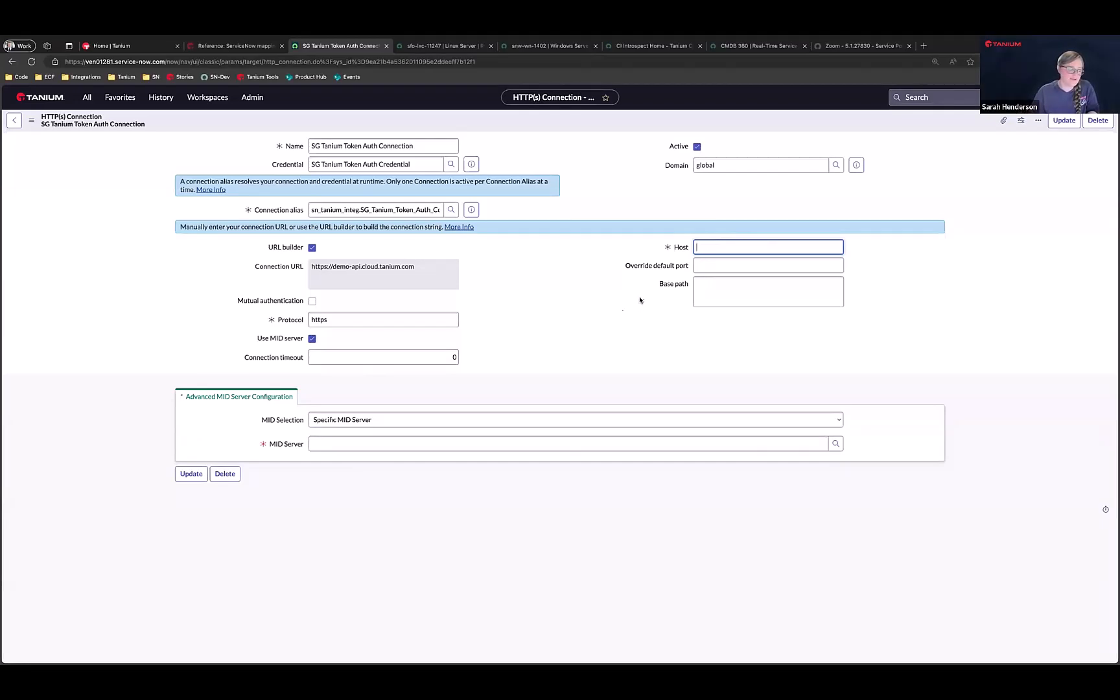
click(13, 120)
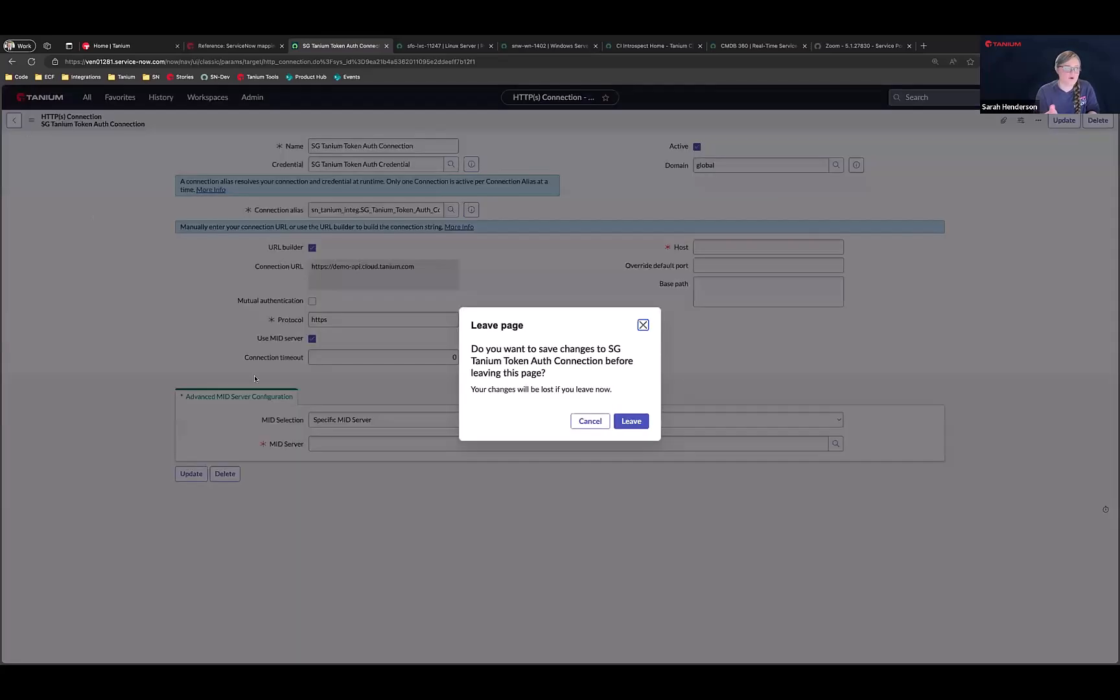
click(630, 421)
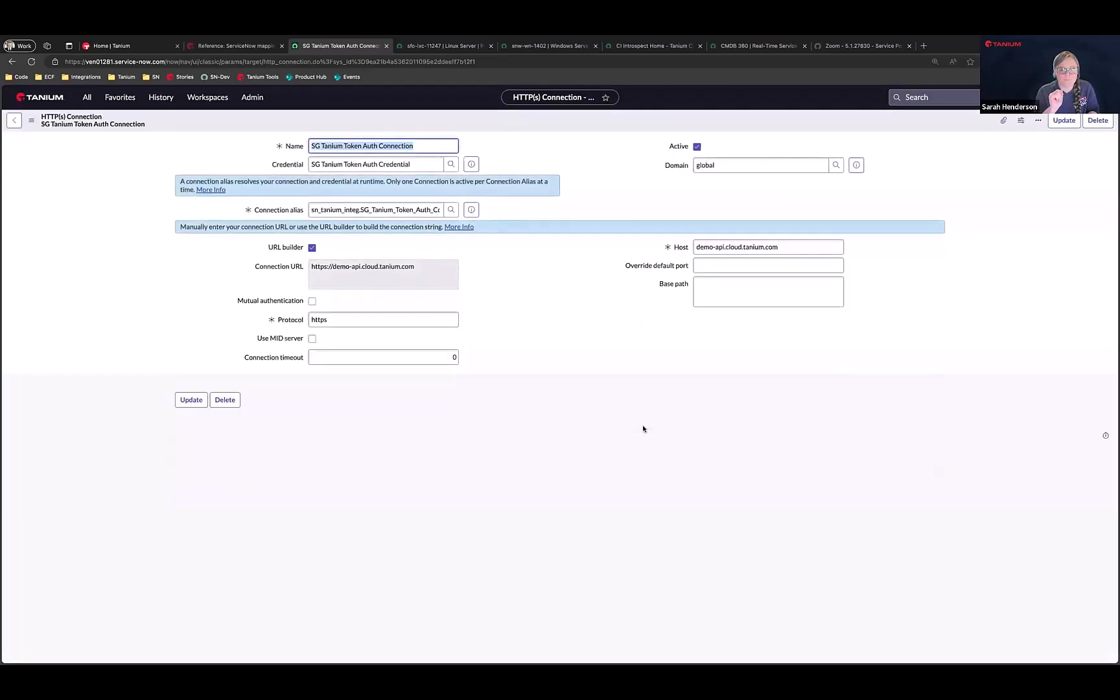
Search the navigator for "service graph", open the Tanium connector's Setup, and open its Configure the Connection and Credentials tasks
click(90, 98)
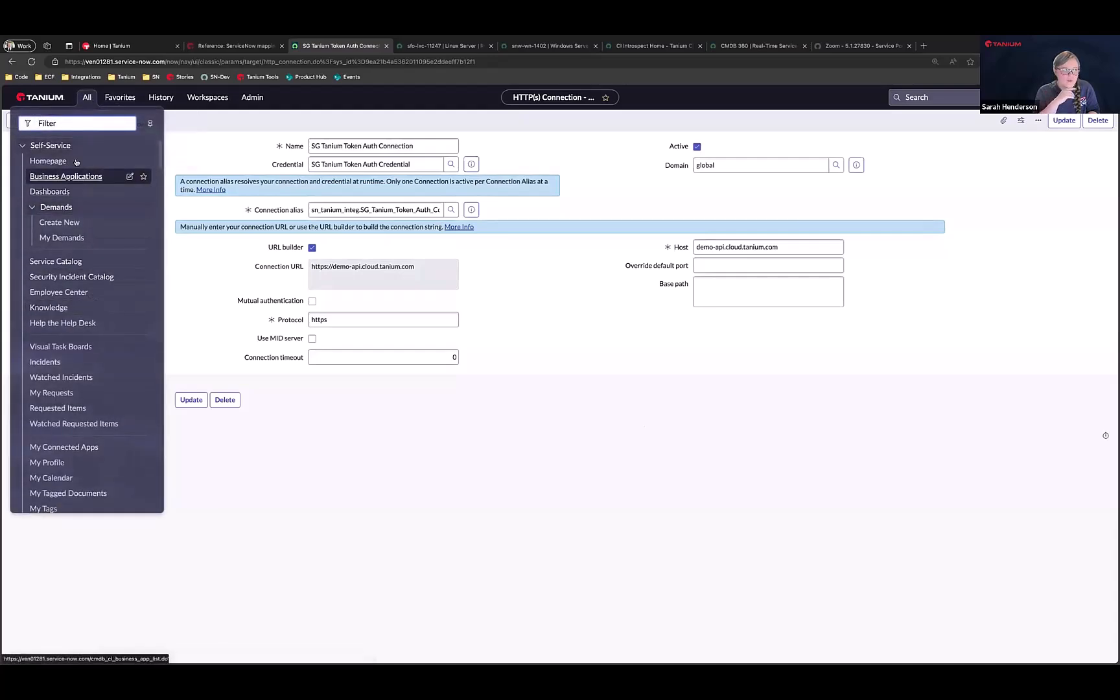
text(service graph)
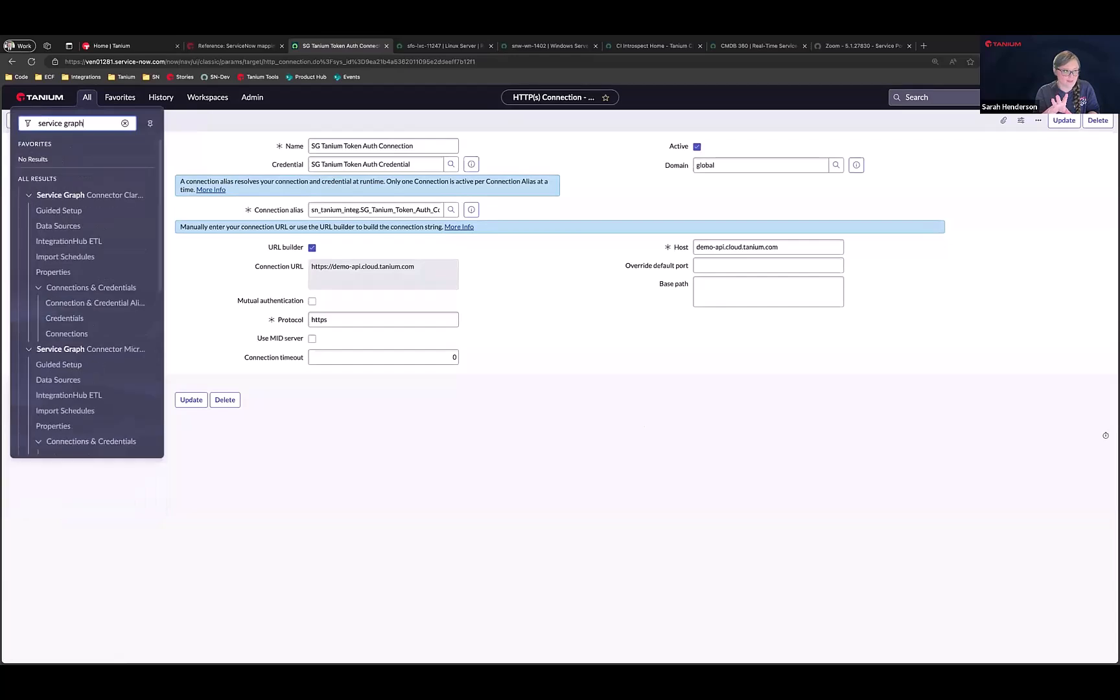
scroll(52, 325, down, 10)
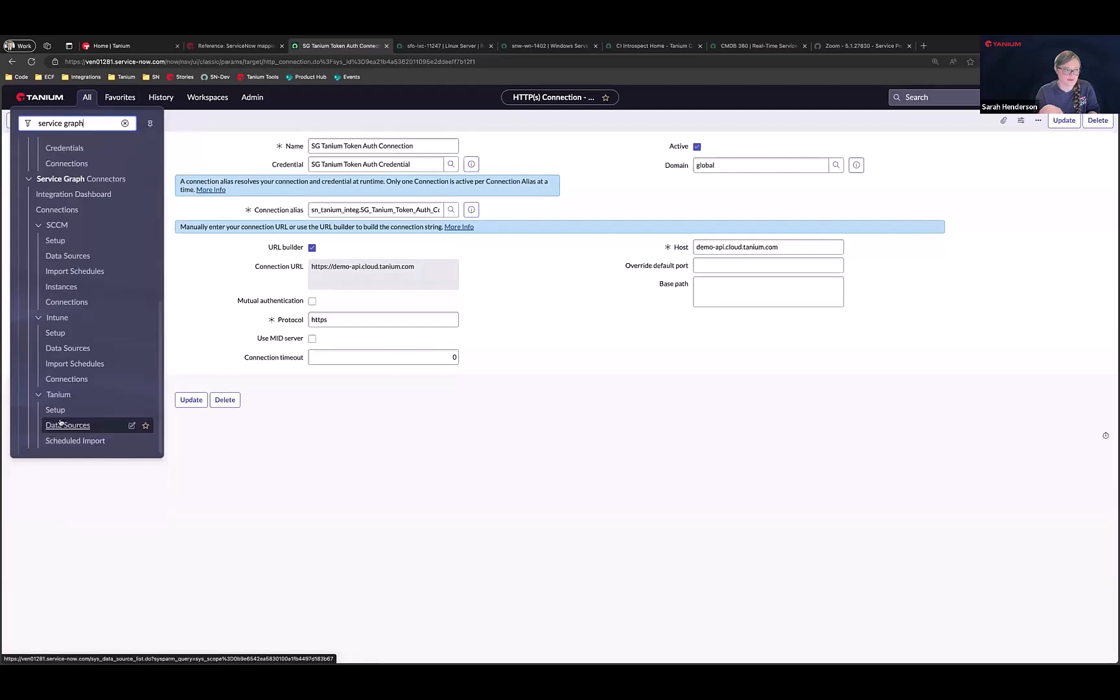
click(56, 410)
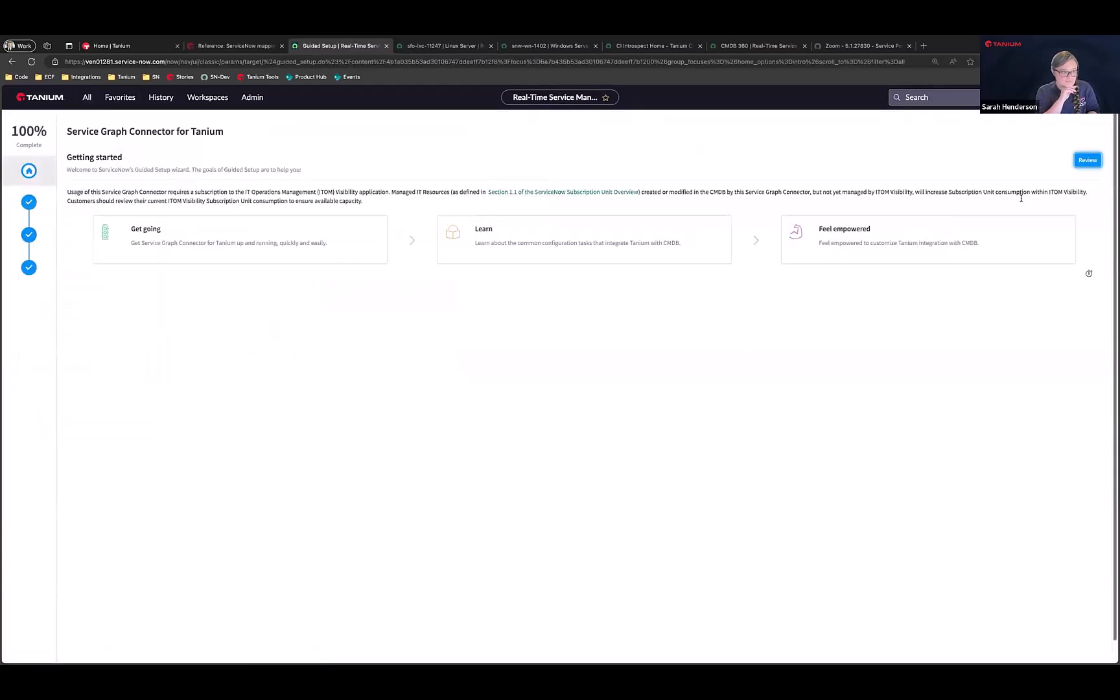
click(1086, 161)
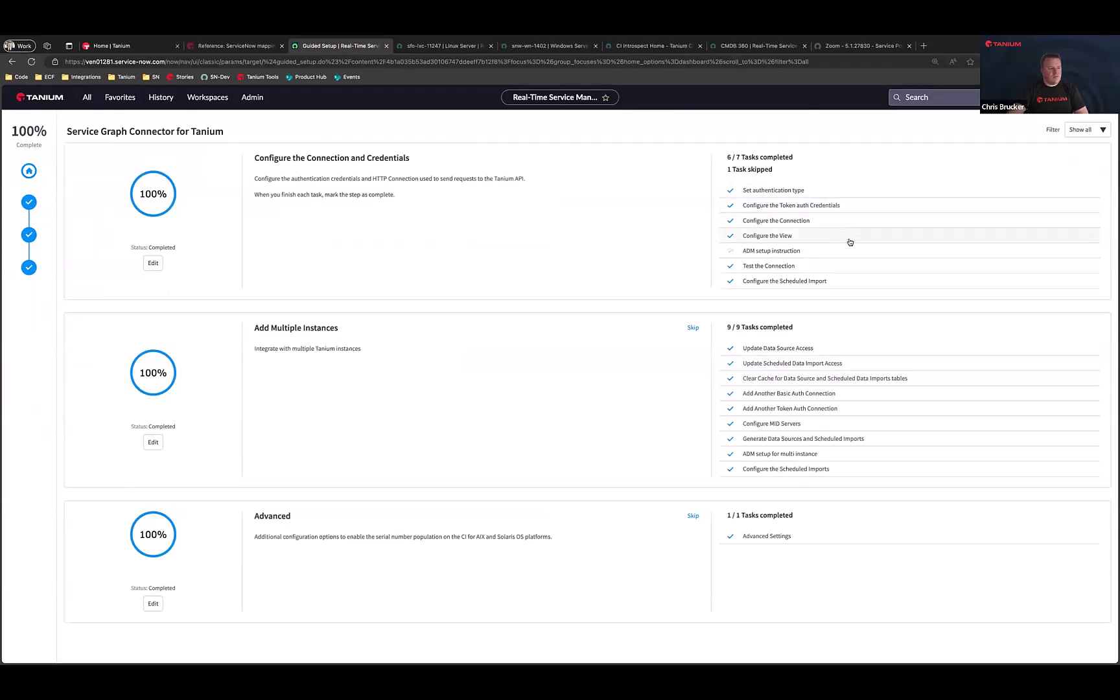
click(791, 191)
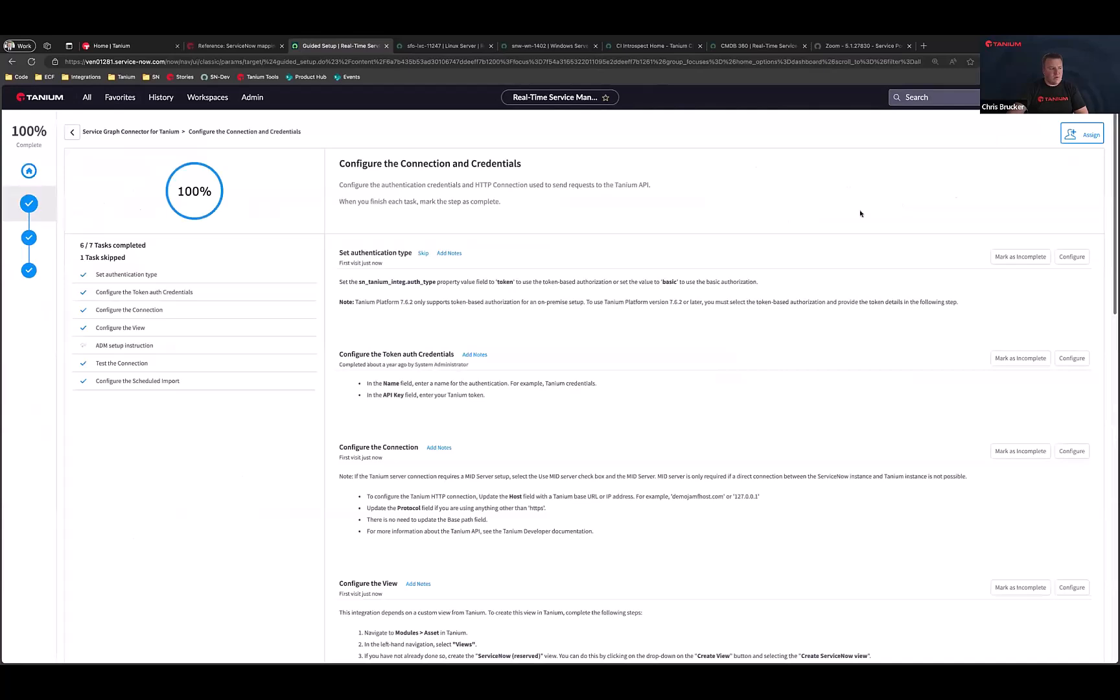
Go through the connection tasks, open Configure the View, and look through the selectable Tanium views without changing the selection
scroll(782, 412, down, 2)
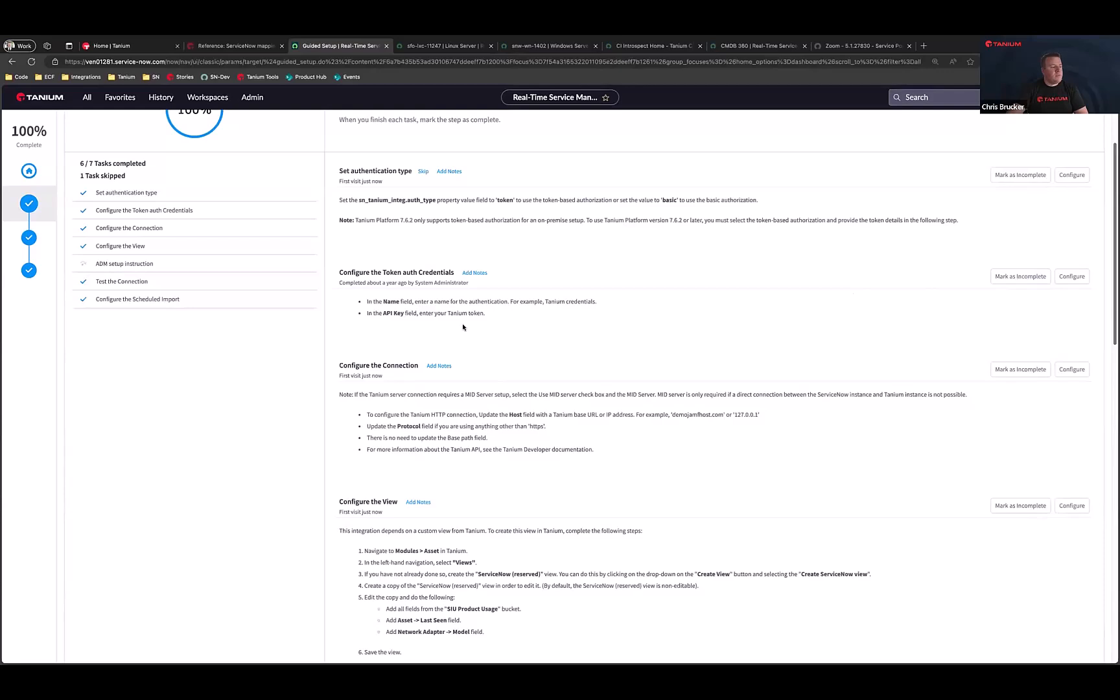
scroll(462, 327, down, 1)
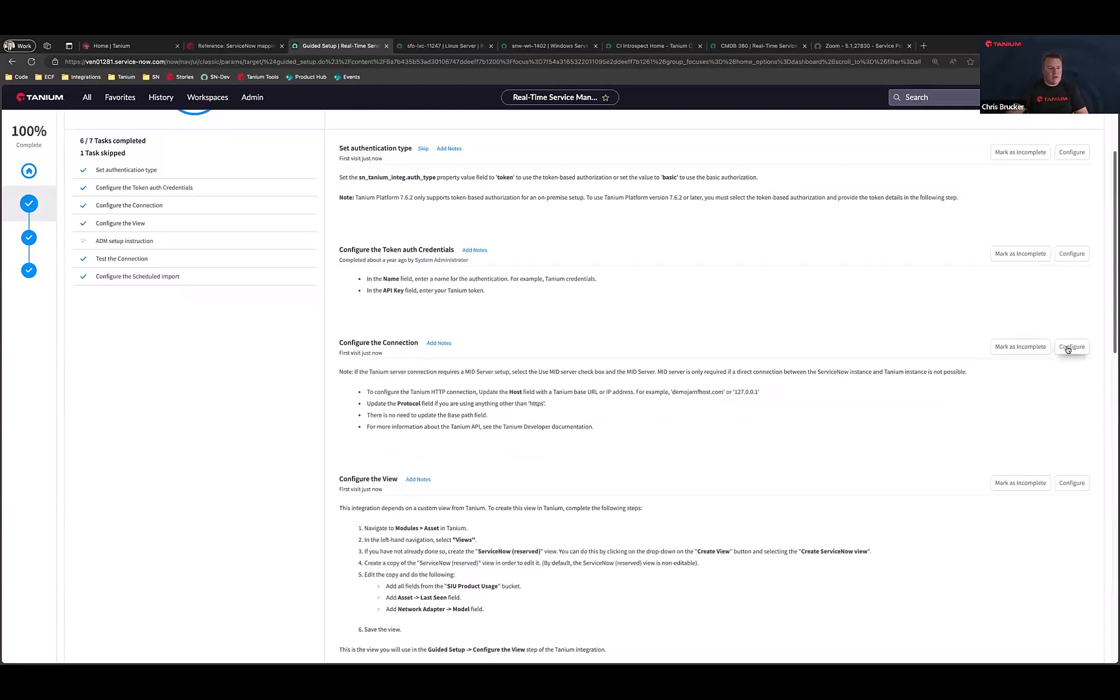
scroll(440, 321, down, 3)
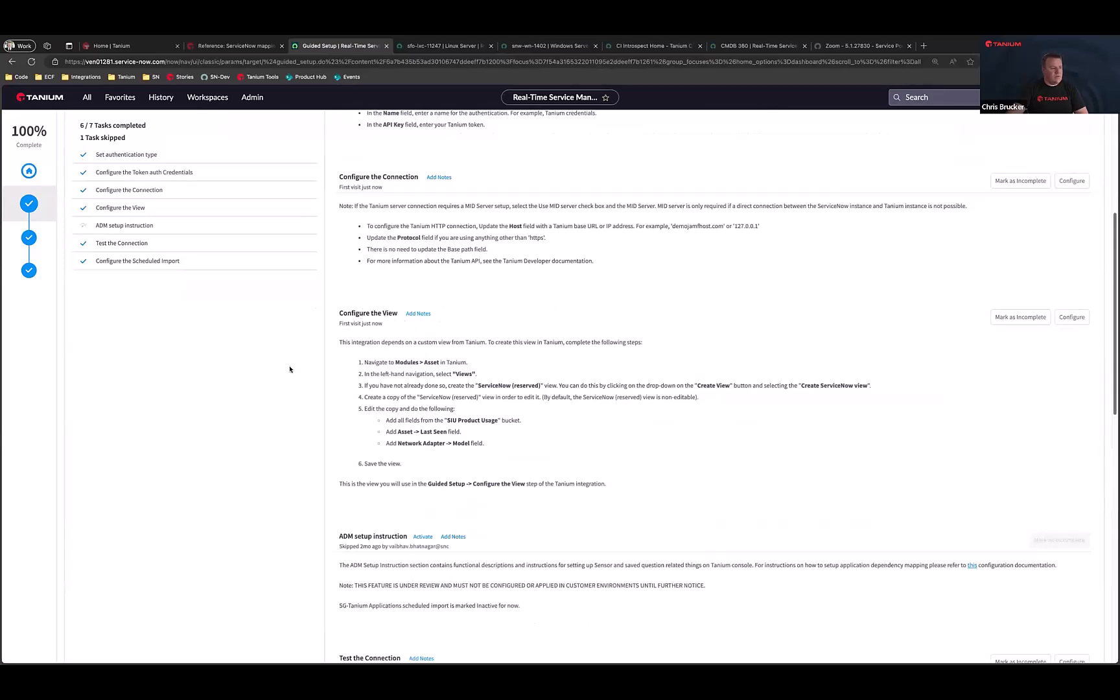
click(1073, 318)
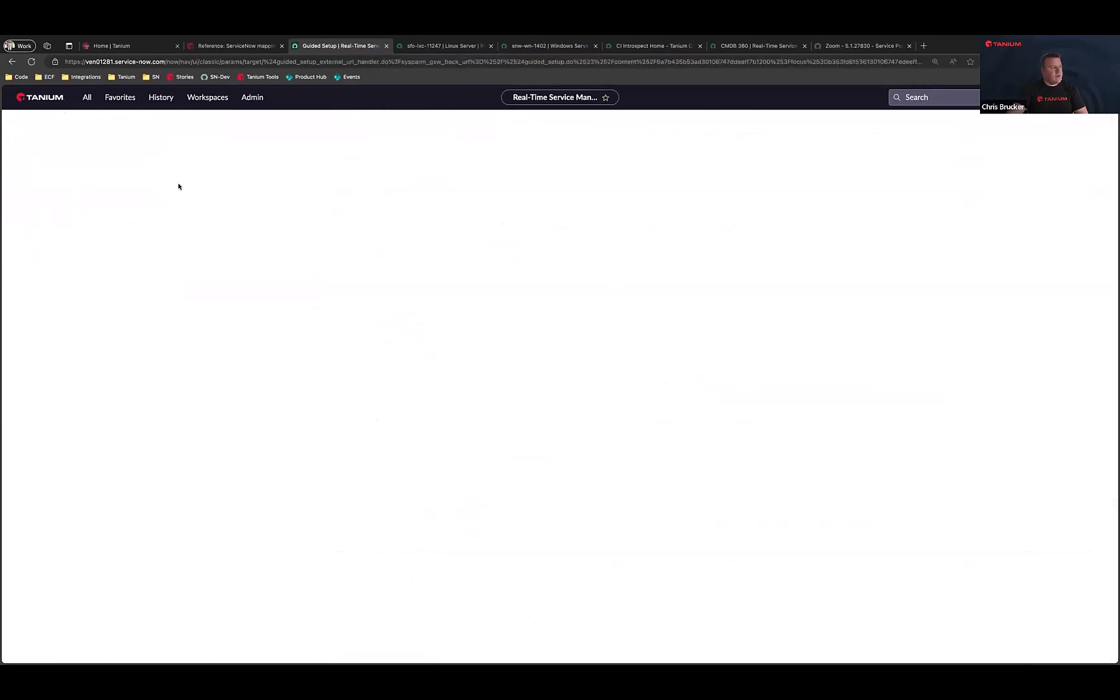
click(84, 162)
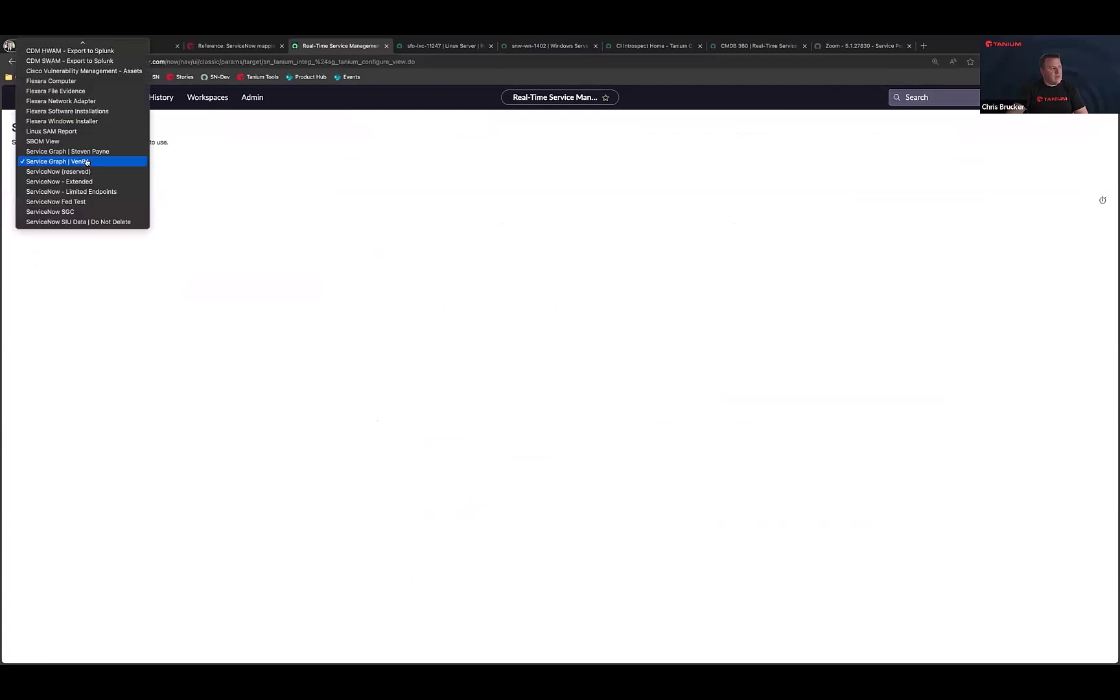
scroll(77, 50, up, 2)
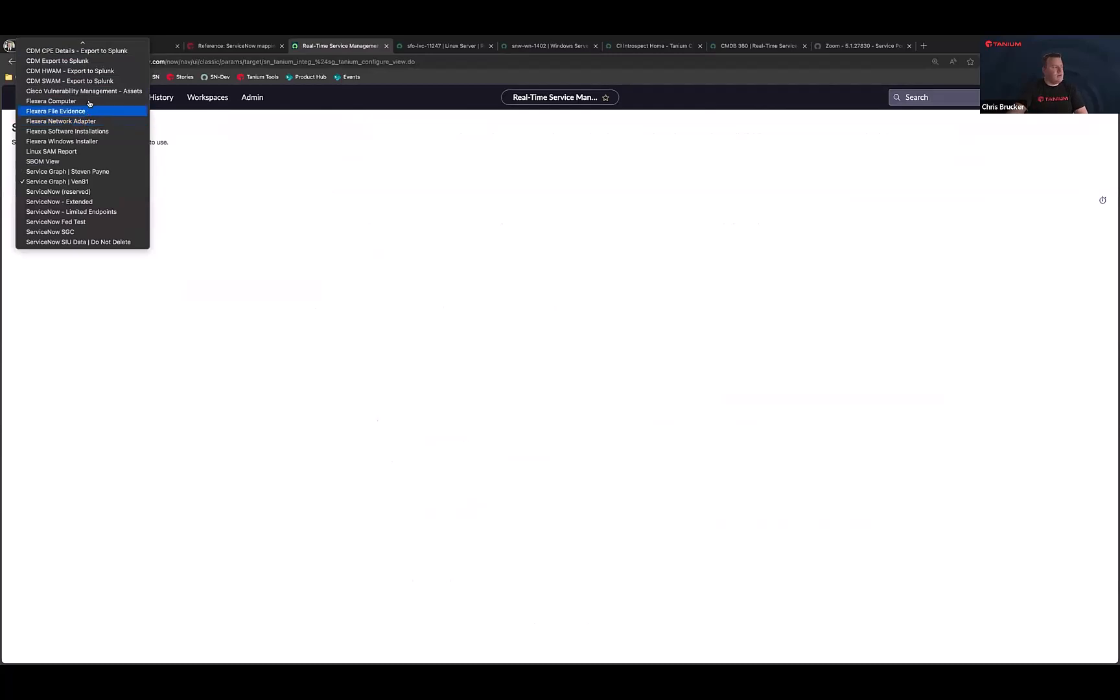
click(250, 199)
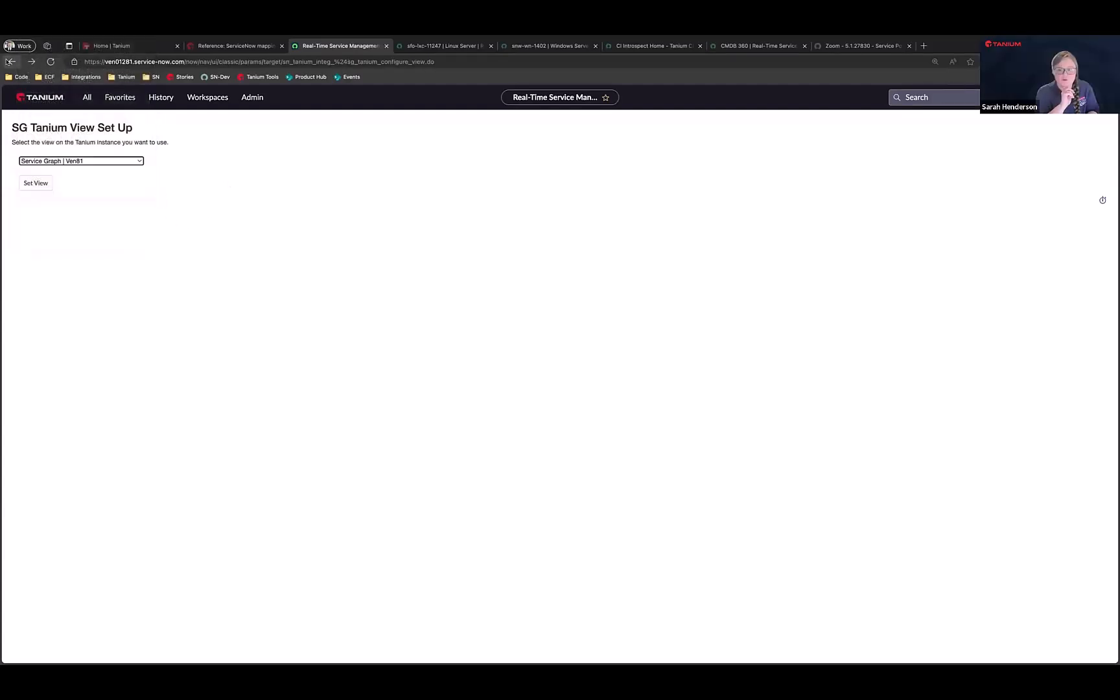
Return to Guided Setup to read the connection test and scheduled import tasks, and switch to the ServiceNow mappings reference page
click(10, 62)
scroll(561, 438, down, 3)
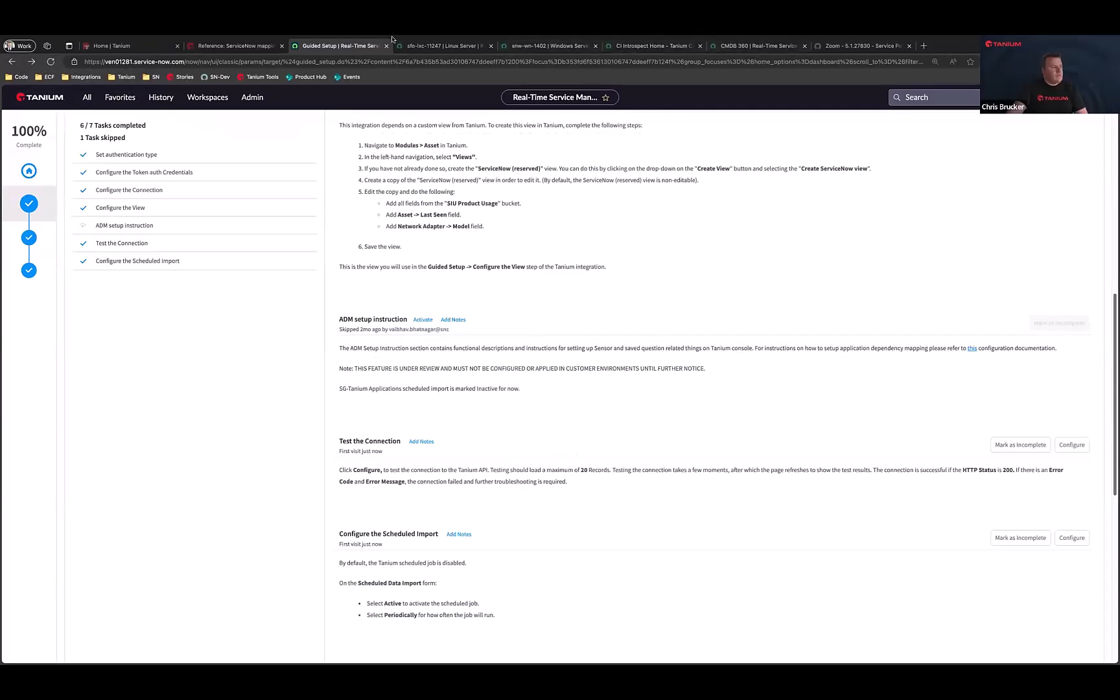
click(237, 46)
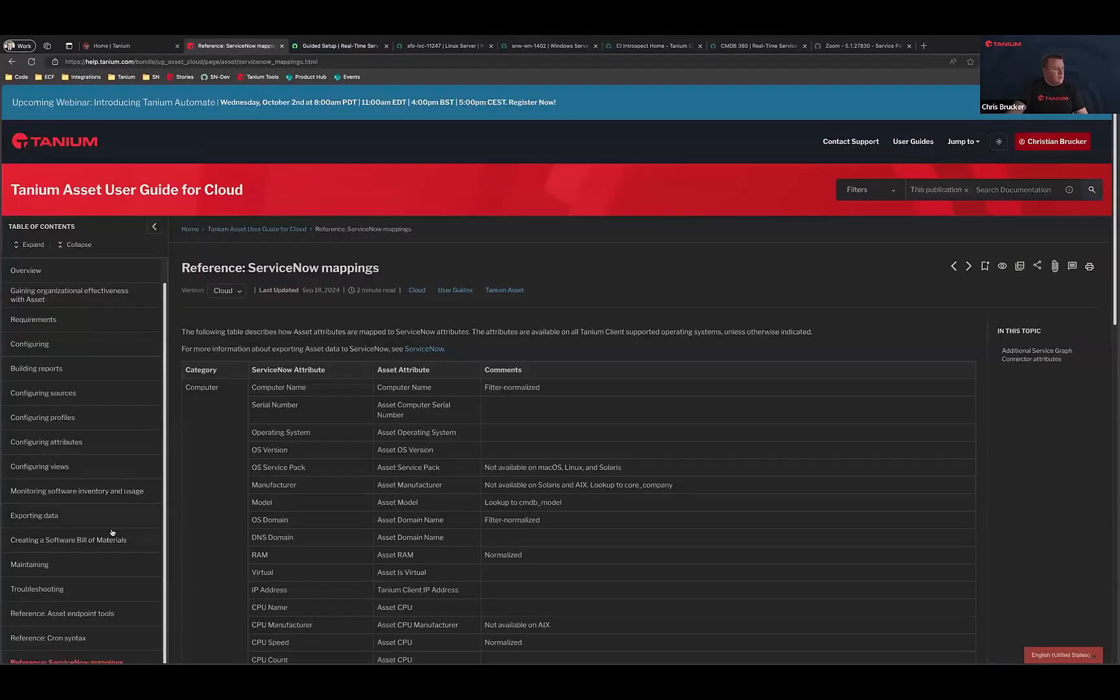
Open the ServiceNow documentation category by replacing the help site's address path with category/servicenow
scroll(115, 533, down, 3)
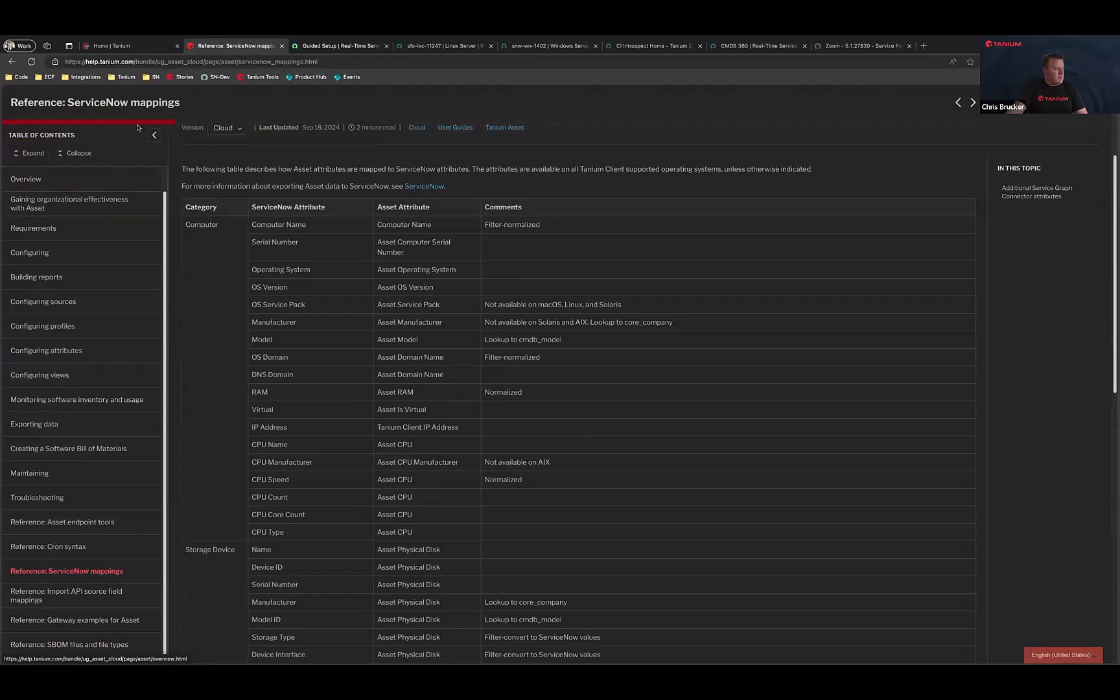
drag(136, 59, 457, 58)
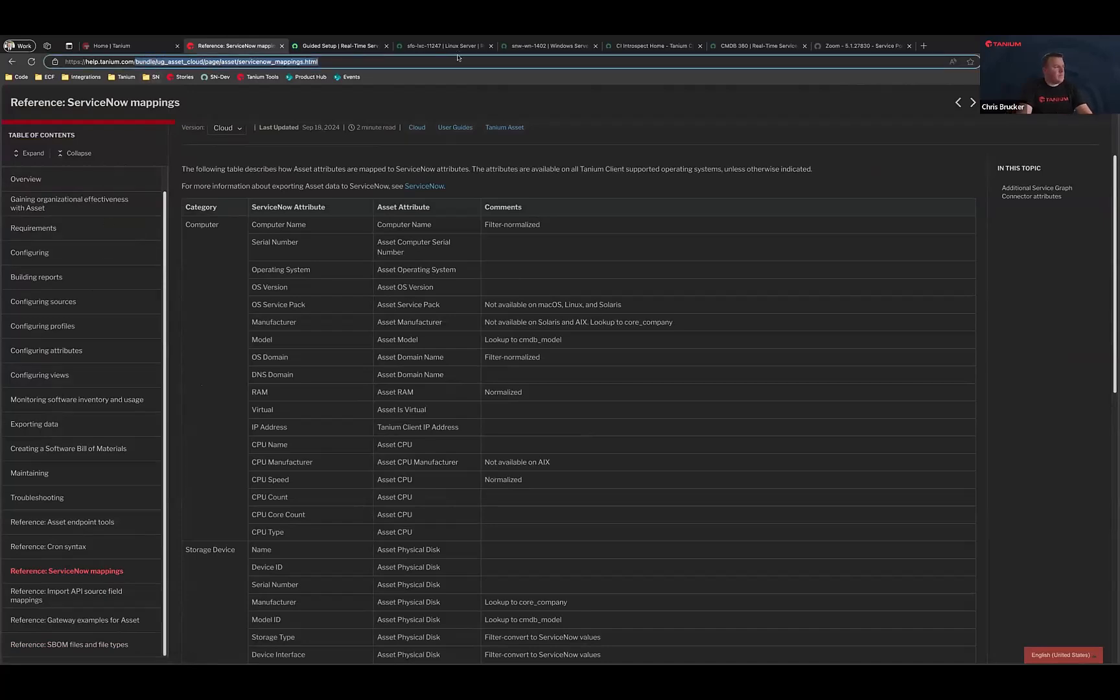
text(category/servicenow)
key(Return)
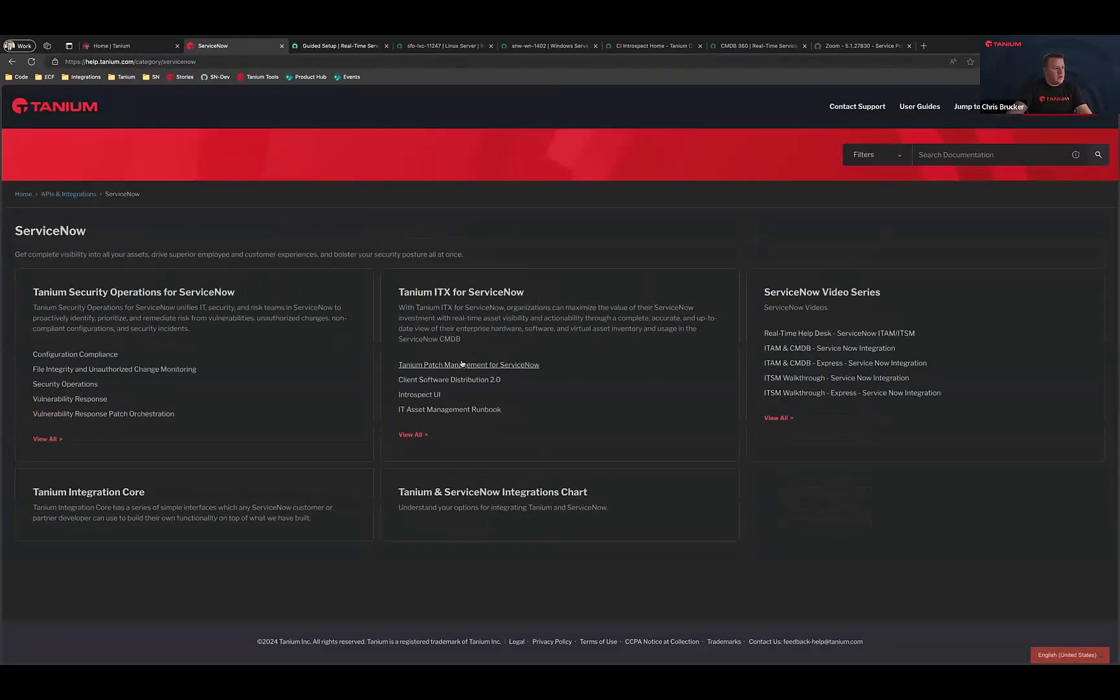
Open the Client Software Distribution 2.0 guide and its Configure the API token page under Installation and Configuration
click(458, 381)
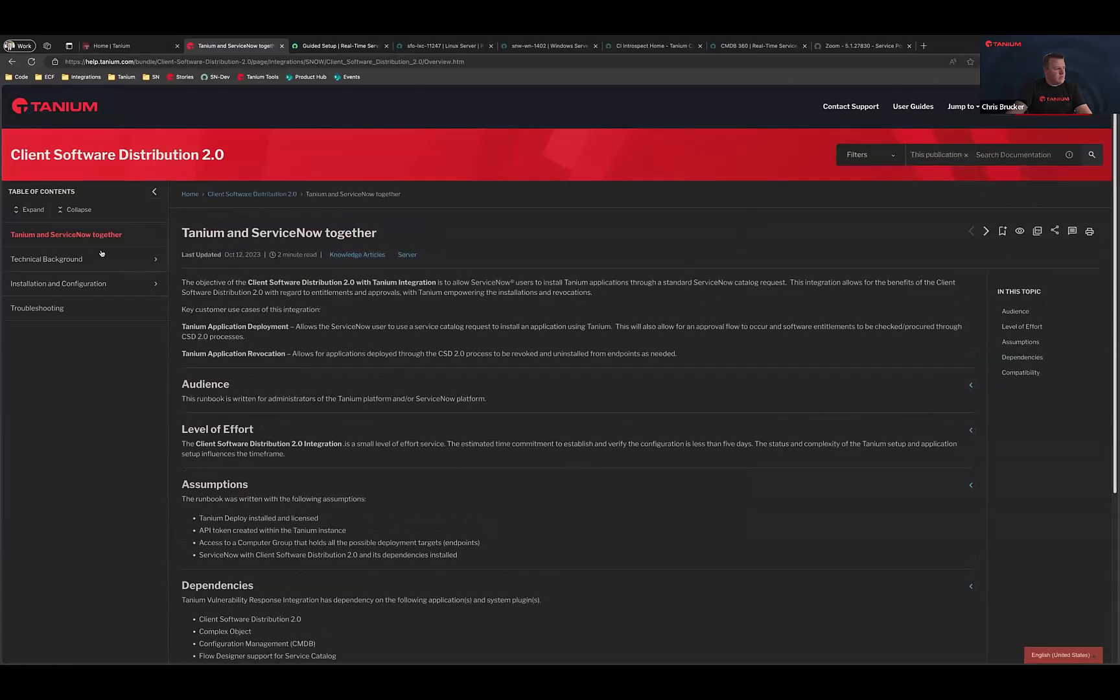
click(82, 259)
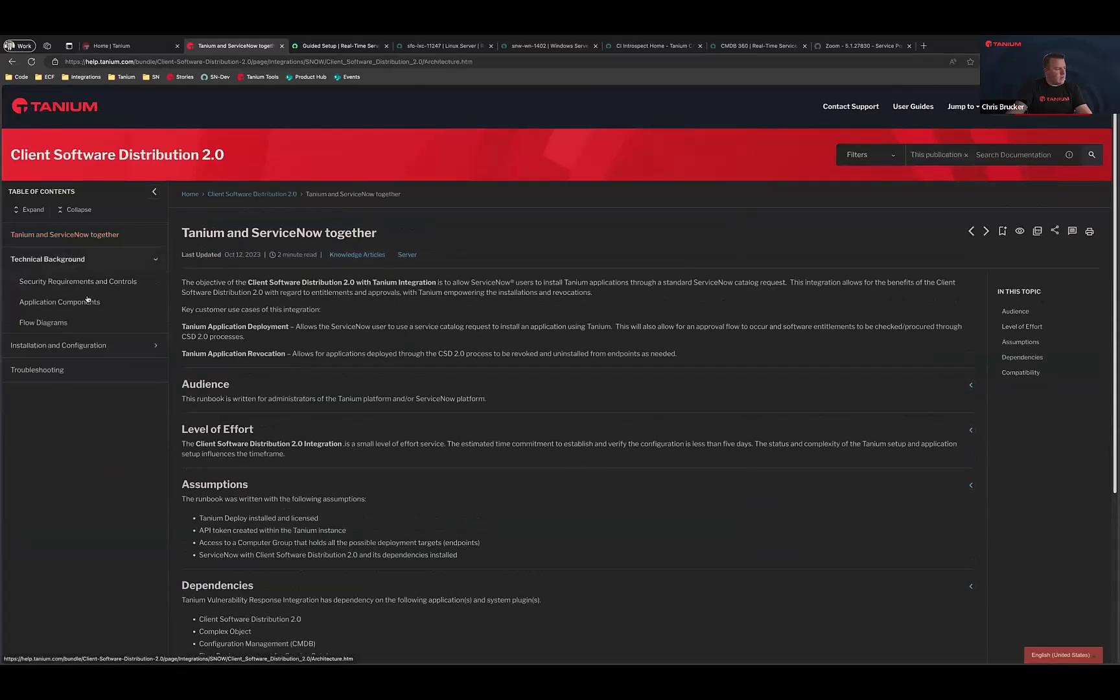
click(82, 344)
click(59, 306)
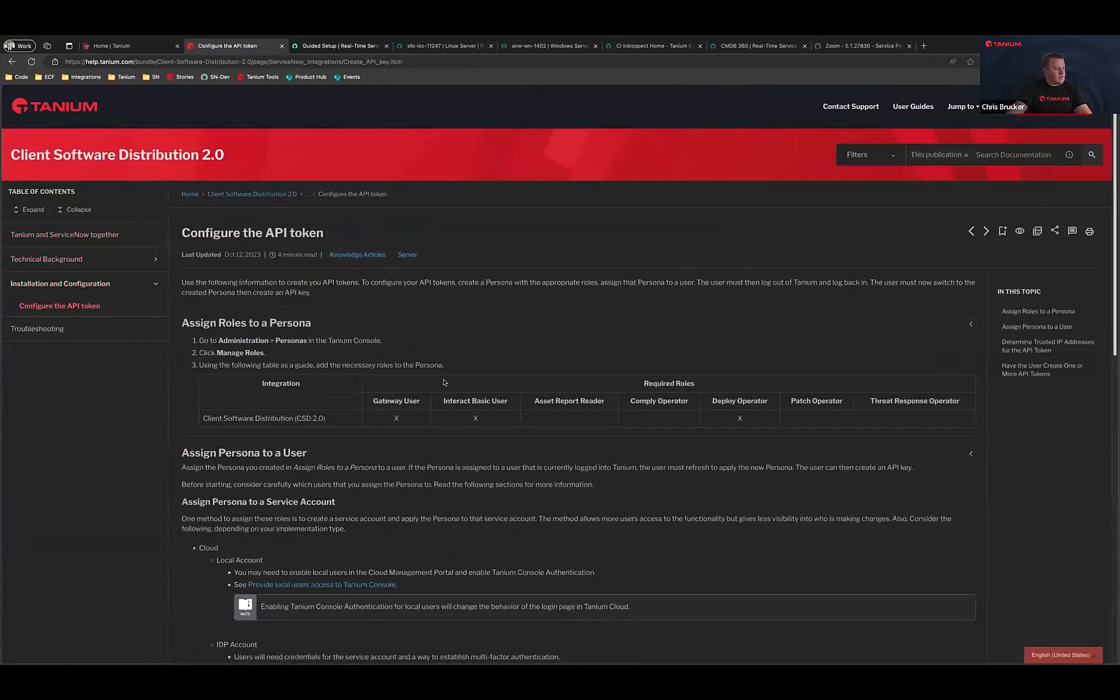
Read through the API token instructions and highlight the heading Determine Trusted IP Addresses for the API Token
scroll(444, 382, down, 1)
scroll(445, 382, down, 3)
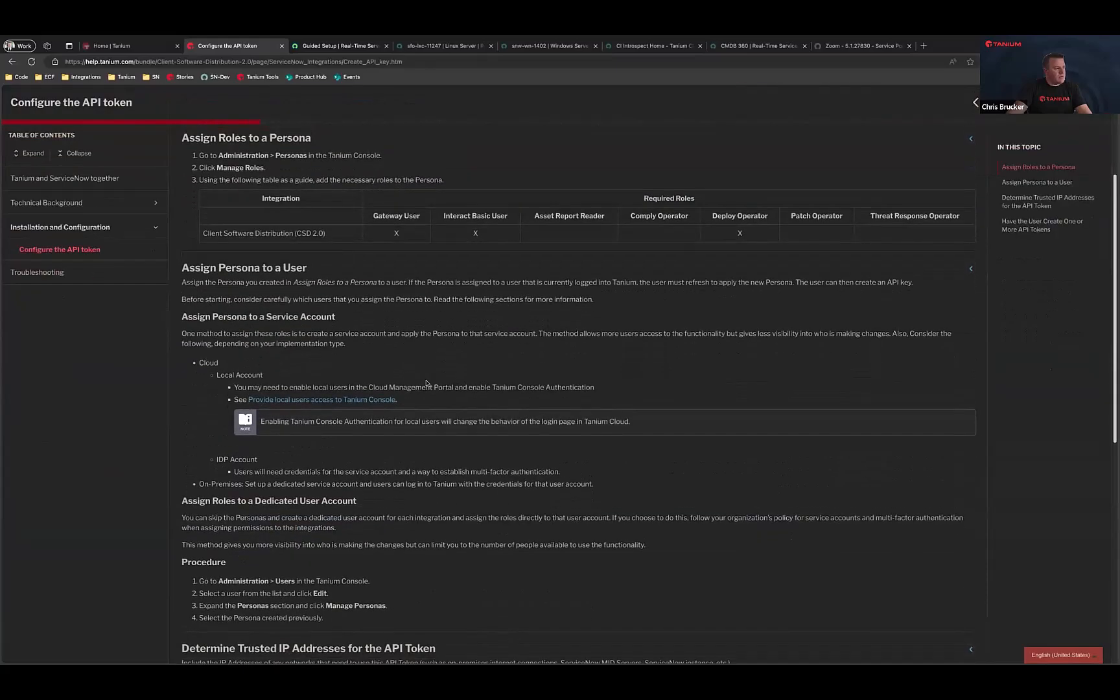
scroll(427, 383, down, 2)
scroll(252, 512, down, 1)
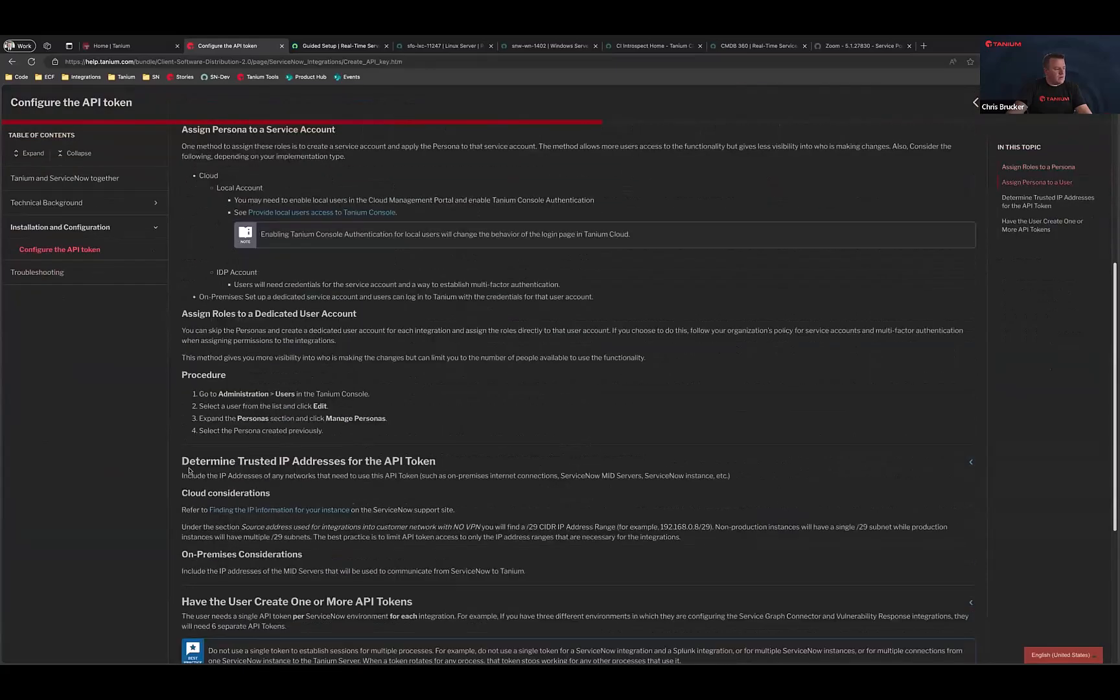
drag(182, 463, 452, 464)
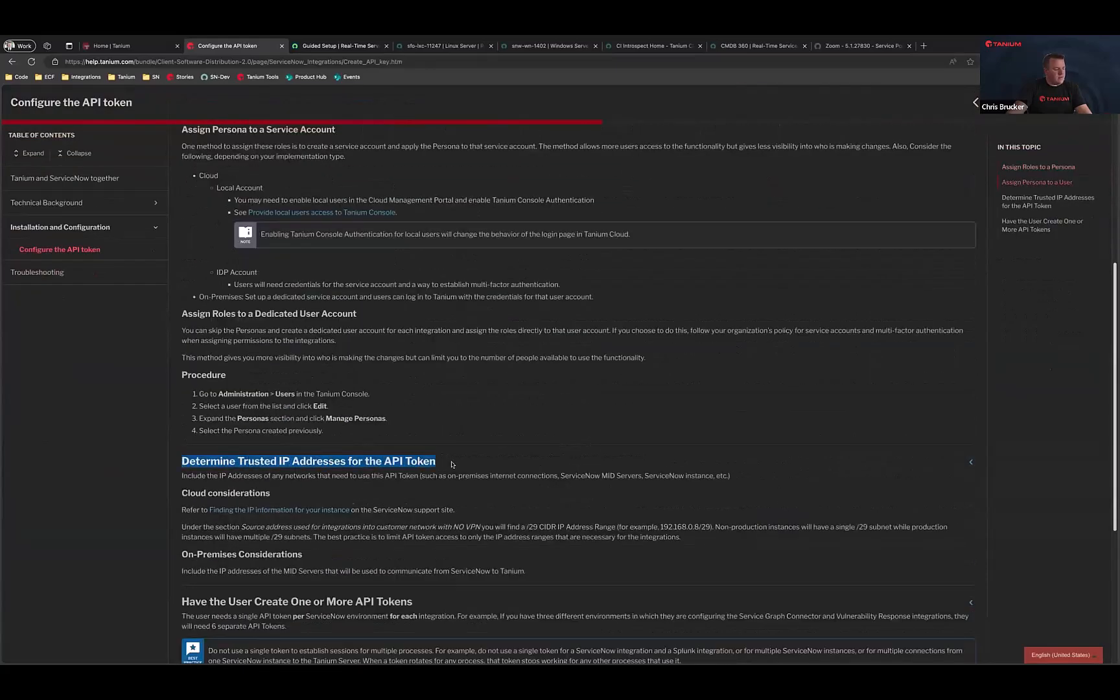
Open the linked ServiceNow article on finding an instance's IP information, enlarge it, and read through to step 6
click(308, 510)
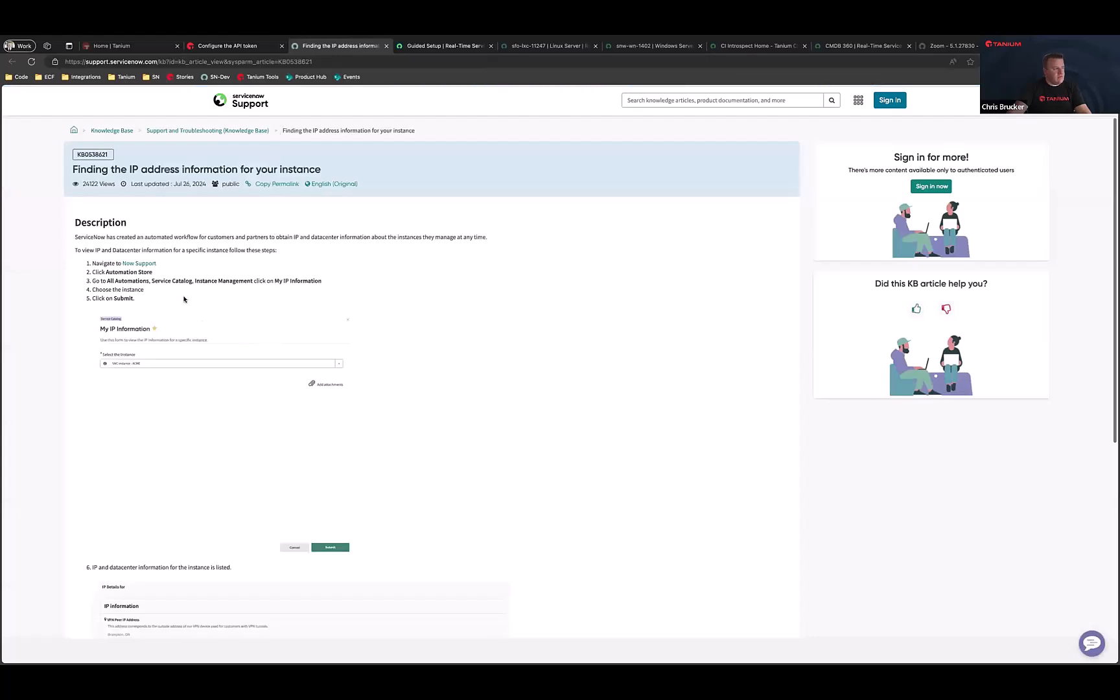
key(ctrl+plus)
key(ctrl+plus)
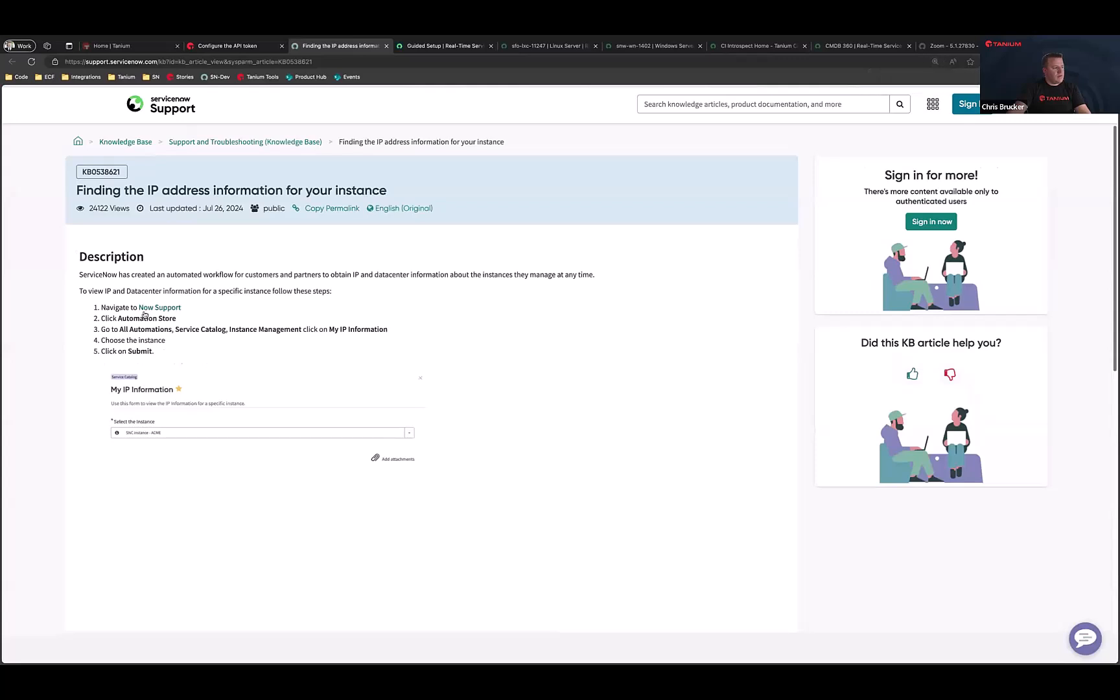
scroll(162, 295, down, 1)
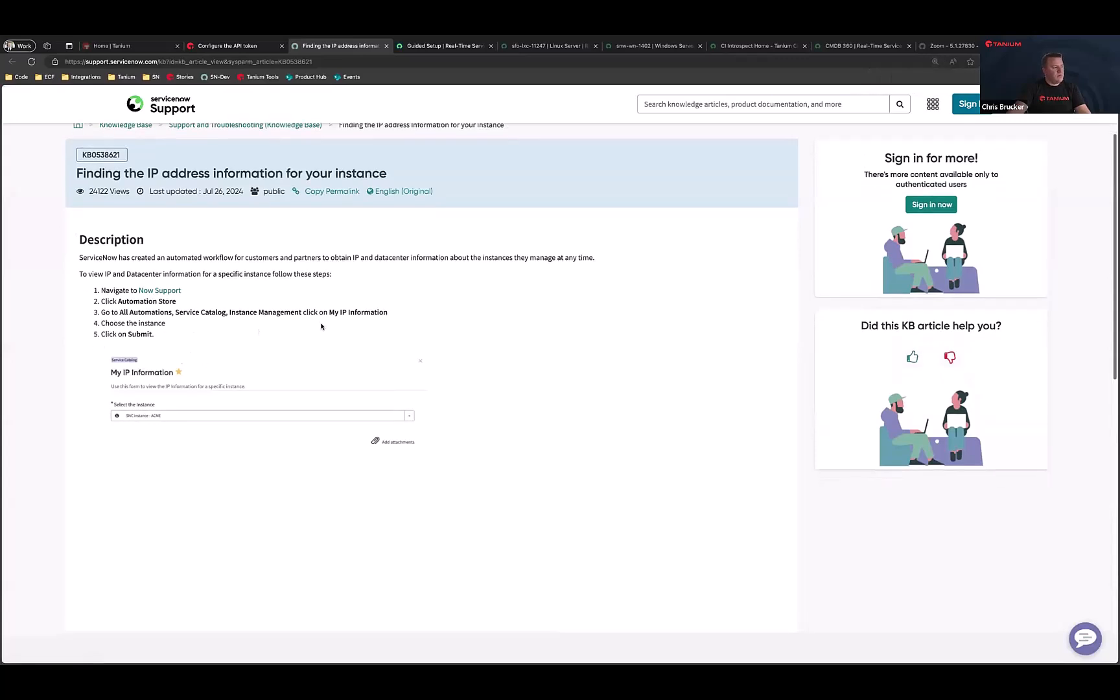
scroll(267, 370, down, 8)
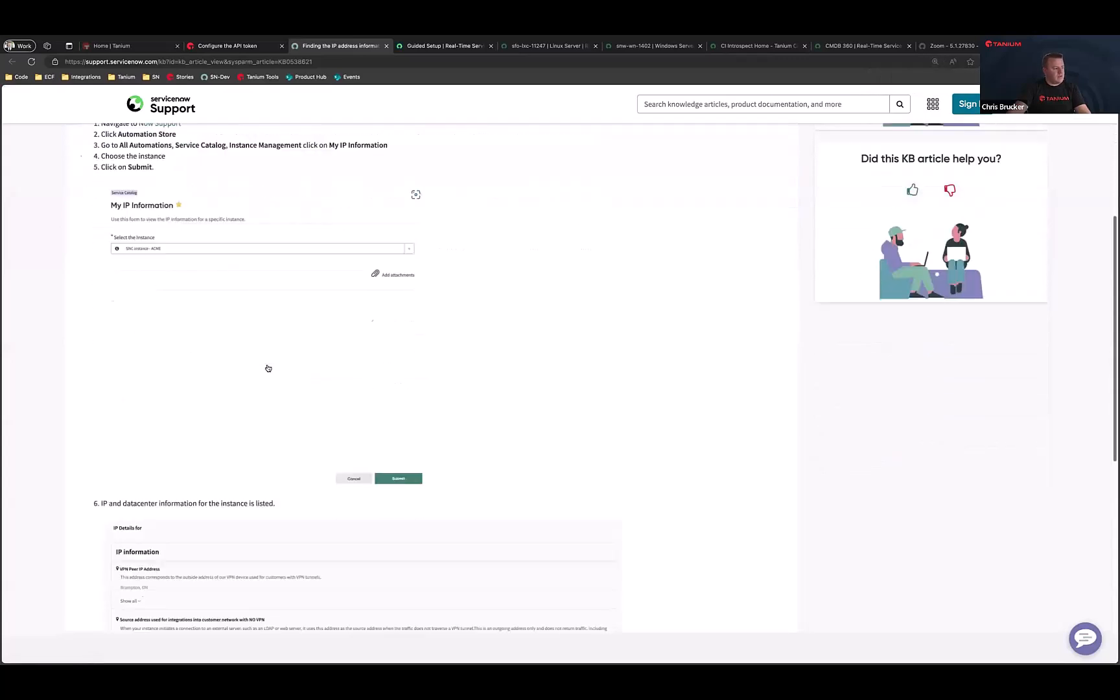
scroll(267, 371, down, 1)
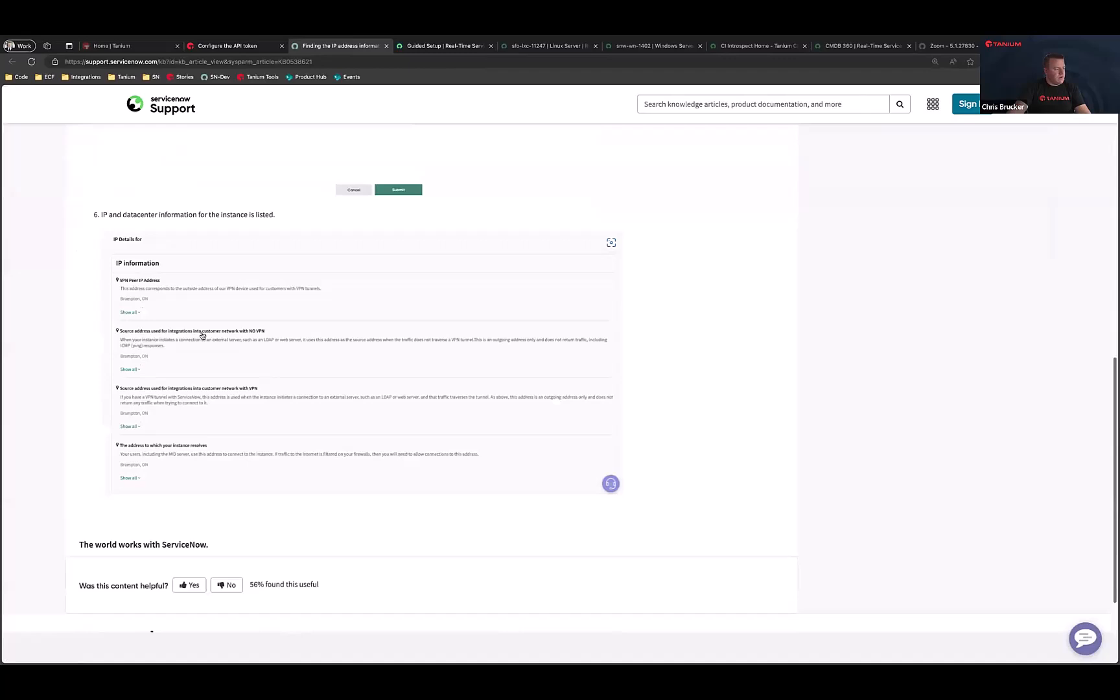
Enlarge the article's IP information illustration to read the source addresses used for integrations with and without VPN
key(super+equal)
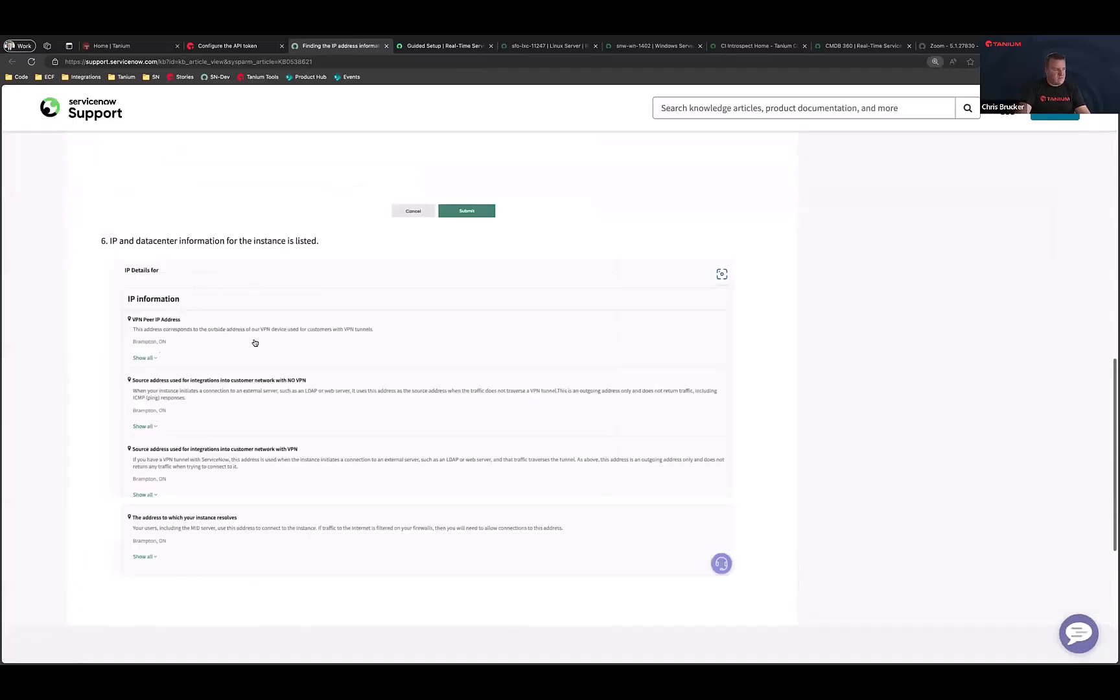
key(super+equal)
key(super+equal)
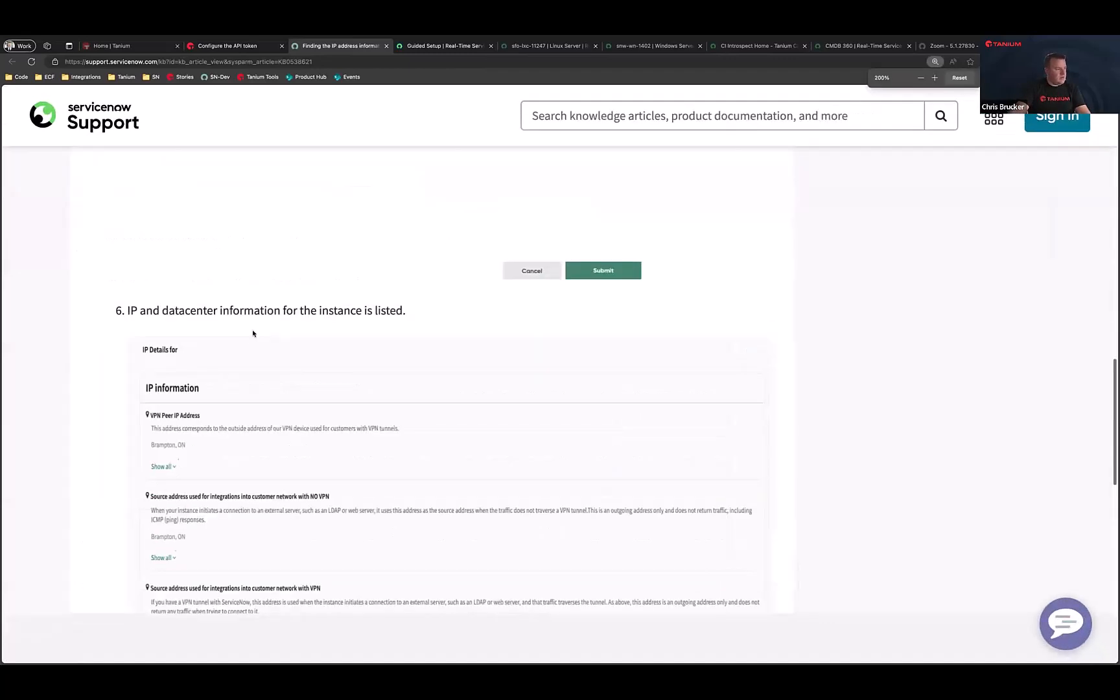
scroll(255, 341, down, 3)
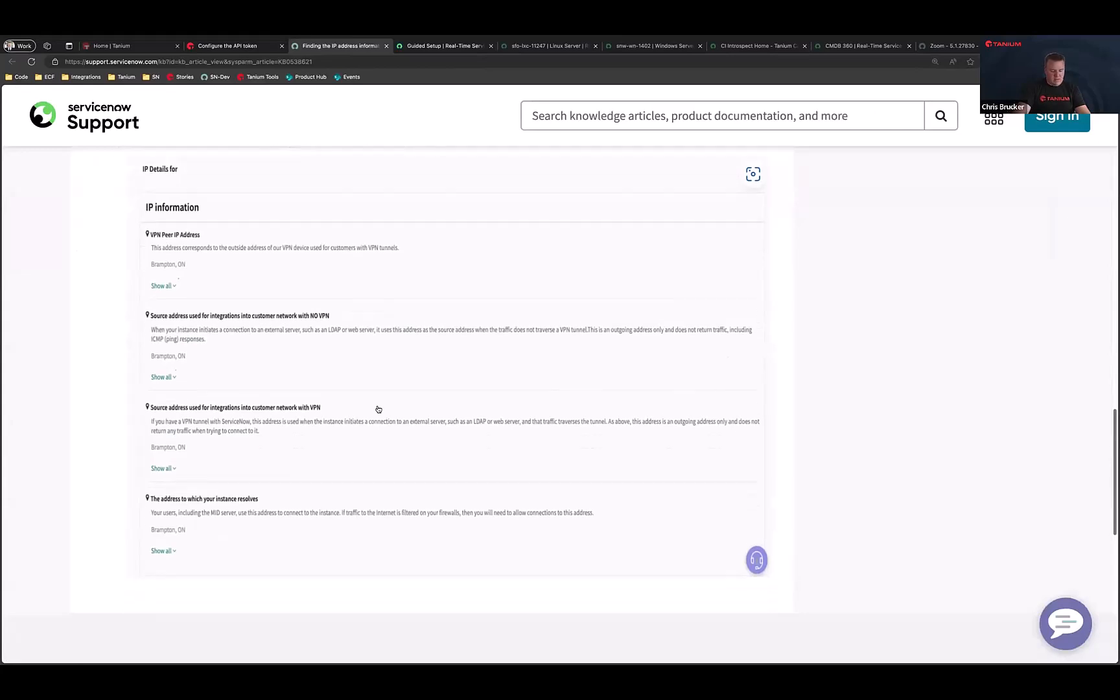
key(super+equal)
key(super+equal)
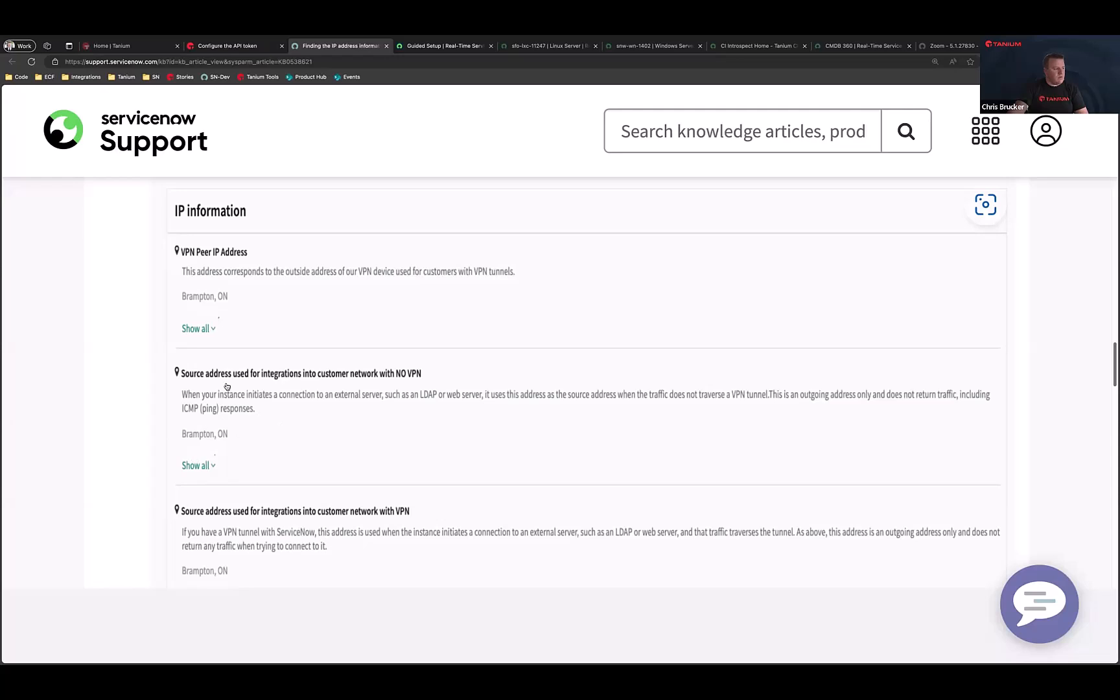
Reset the IP address article's zoom to 100% and return to the Configure the API token page
click(223, 46)
click(322, 45)
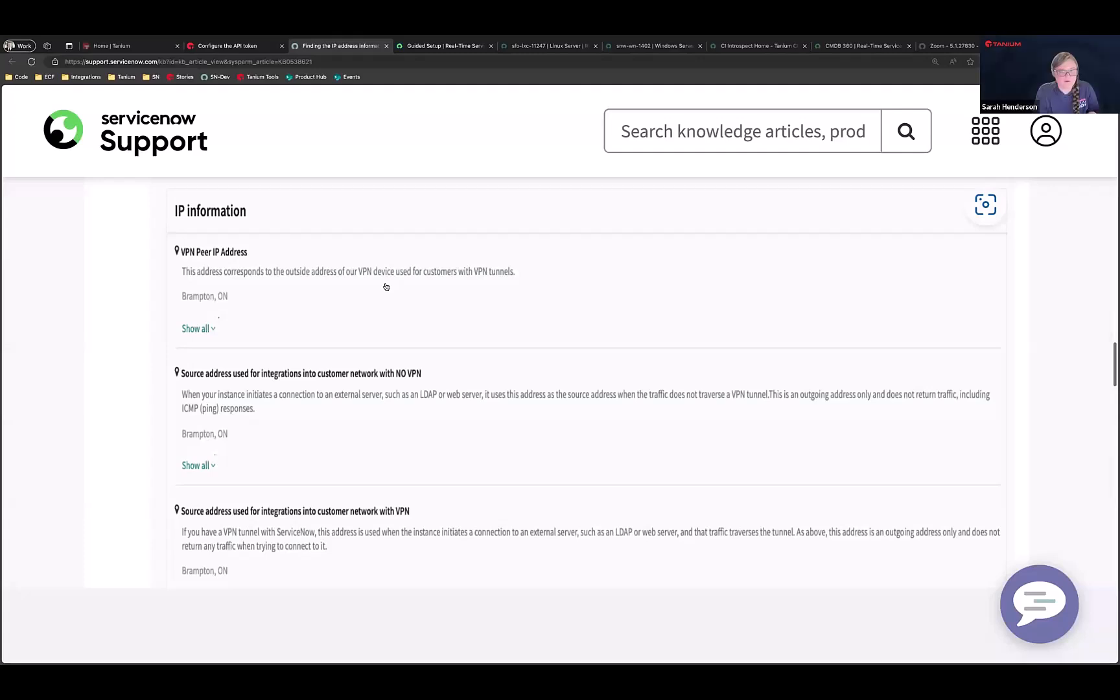
click(934, 62)
click(959, 78)
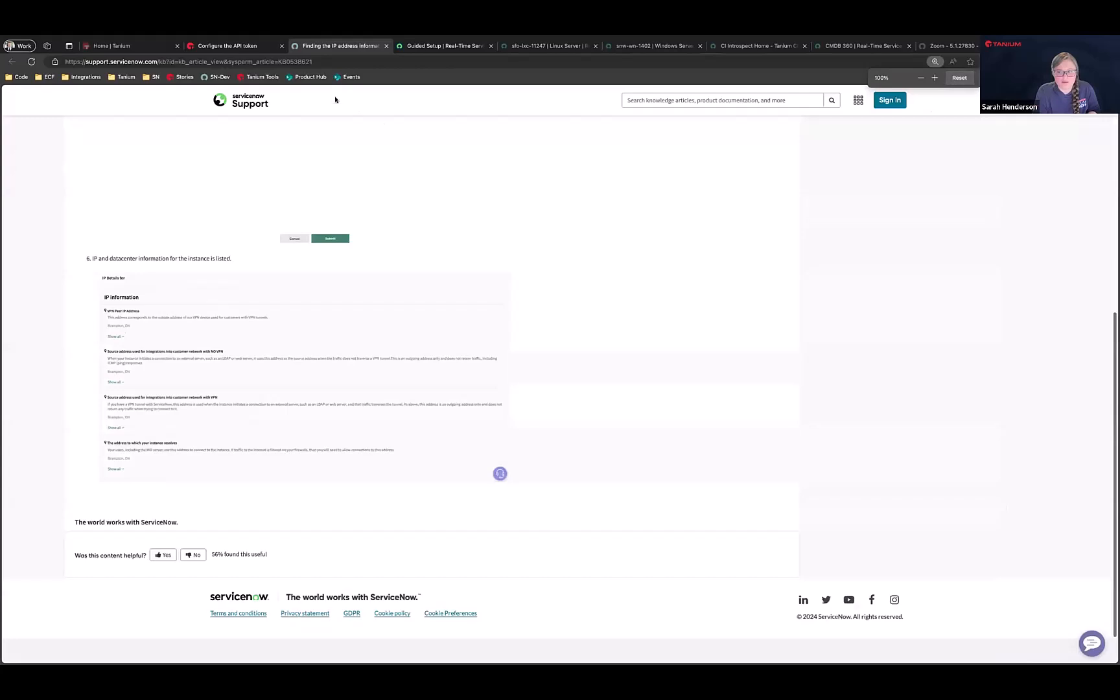
click(232, 47)
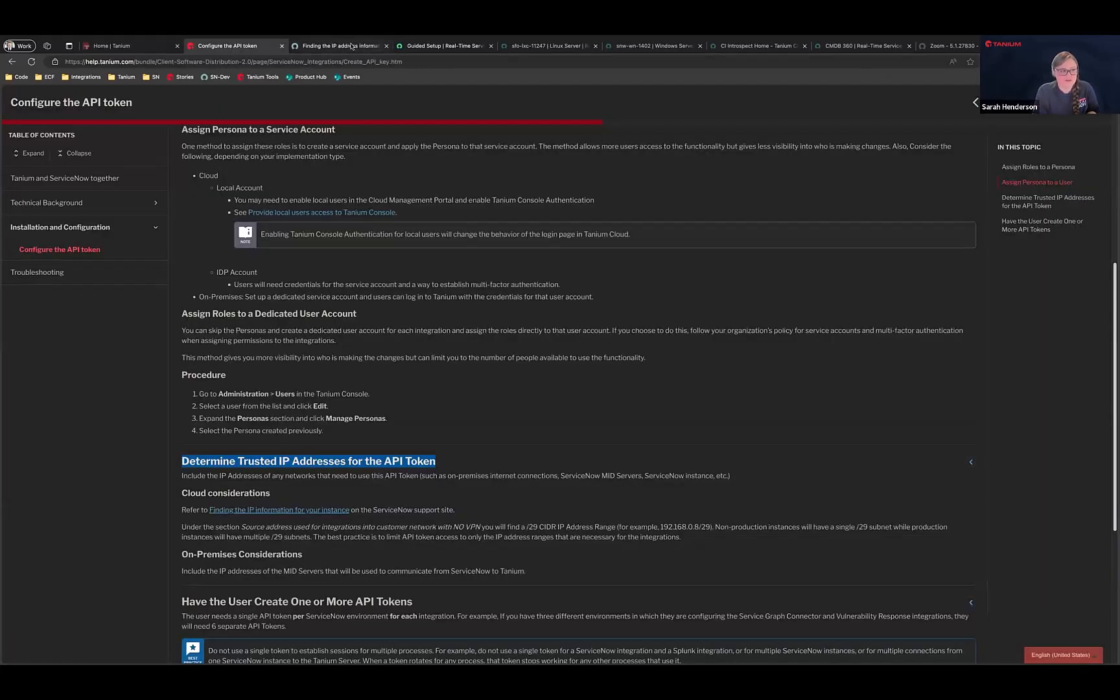
scroll(488, 353, down, 1)
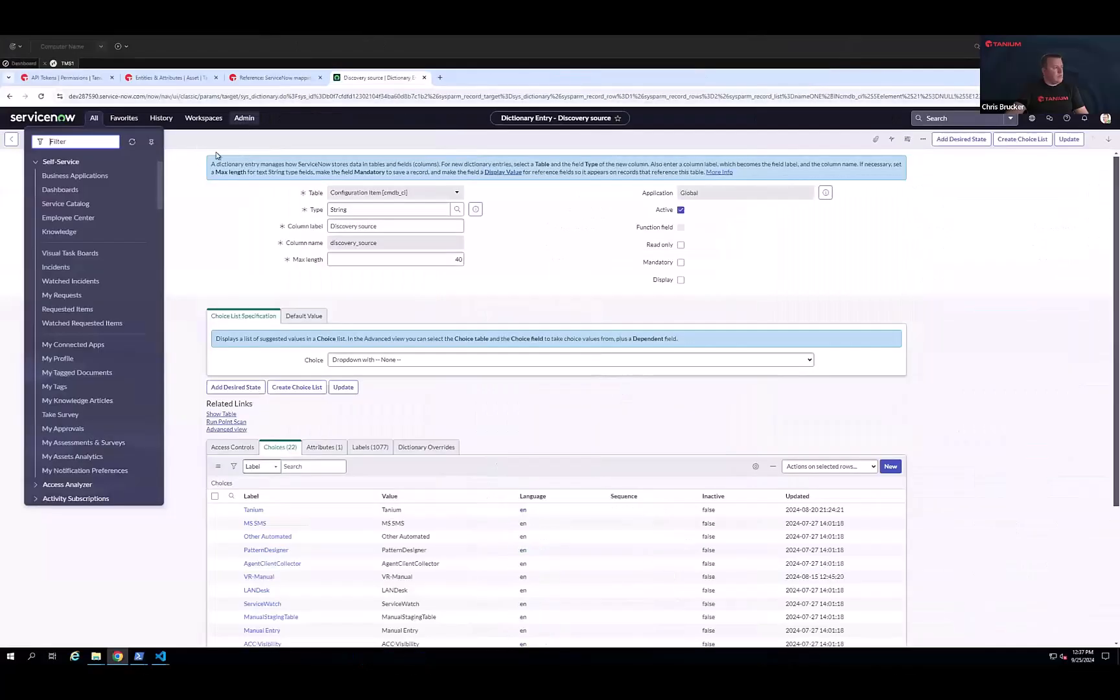
Return to the Tanium console's API Tokens page, apply the Default Persona, and open the Users page under Permissions
click(65, 78)
click(18, 182)
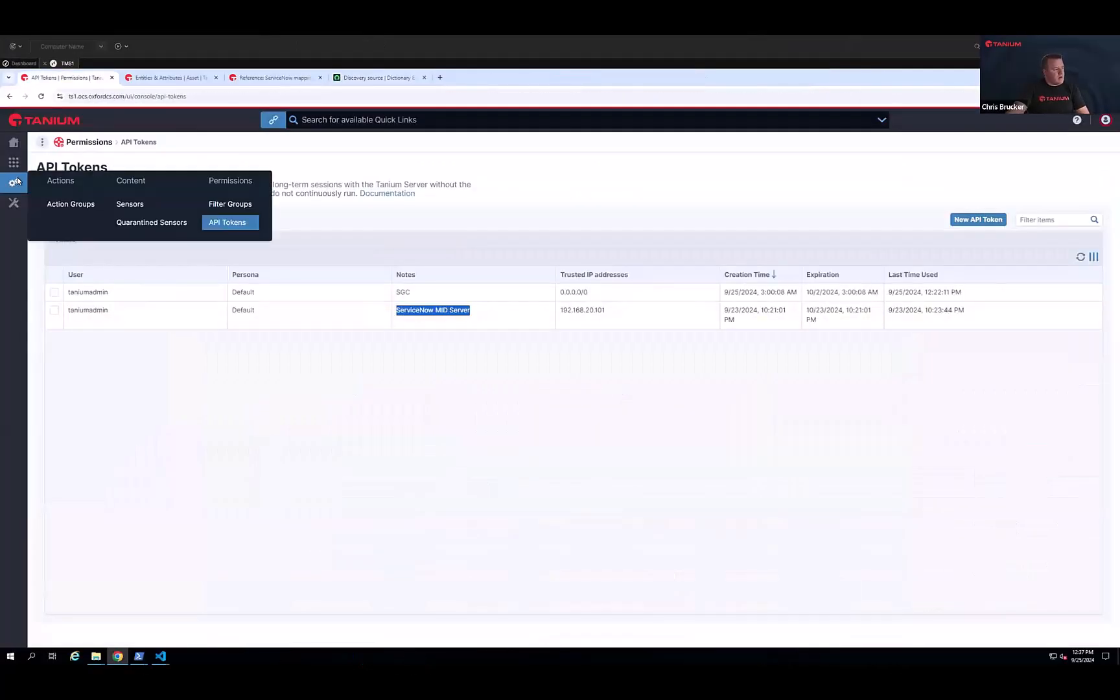
click(1106, 119)
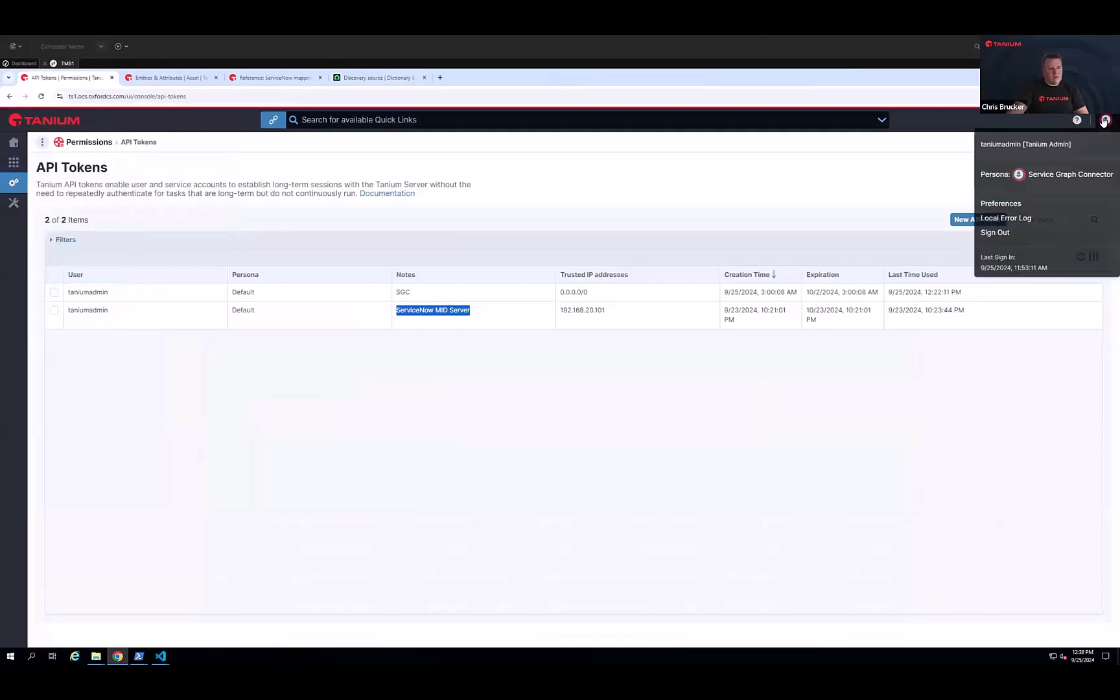
click(1032, 173)
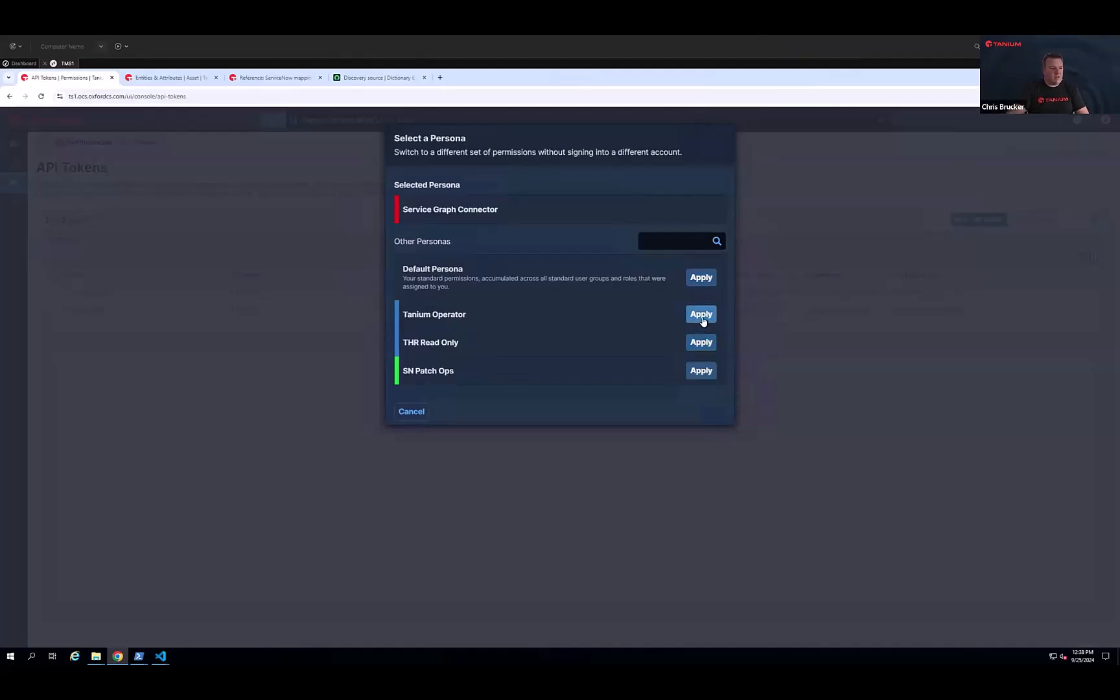
click(699, 283)
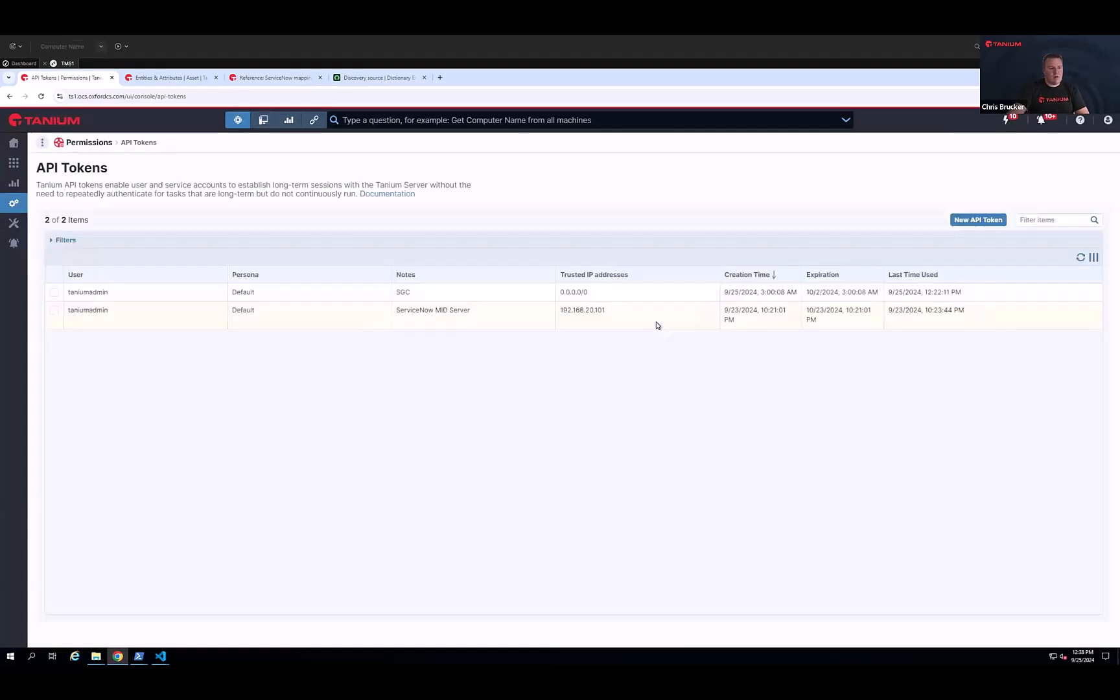
click(11, 206)
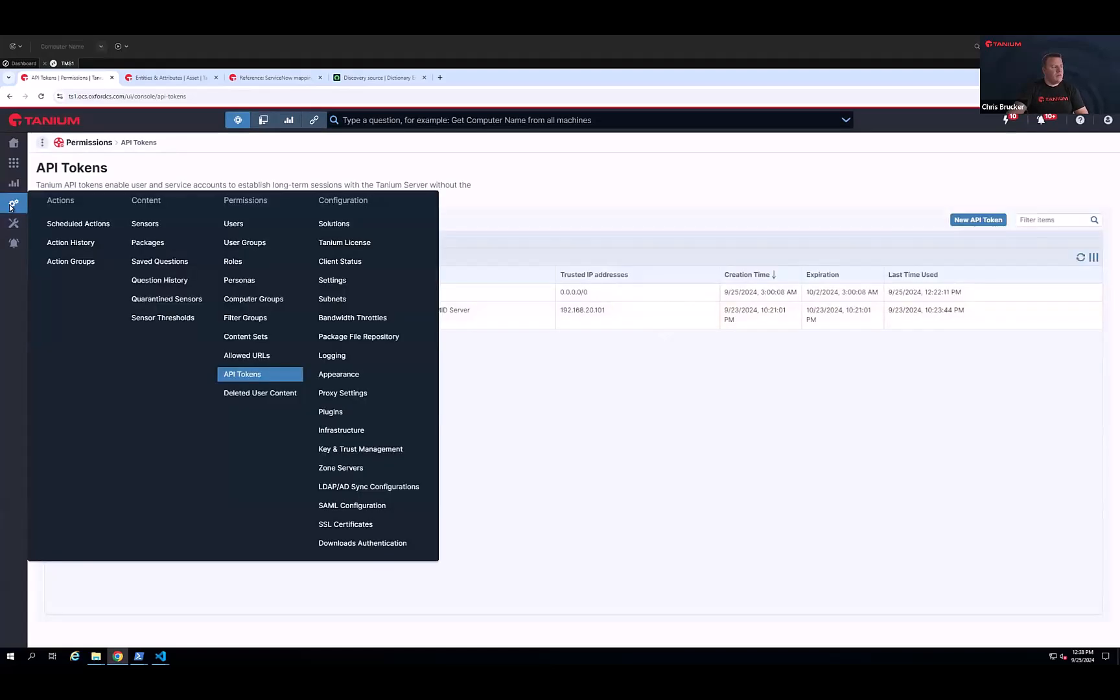
click(233, 224)
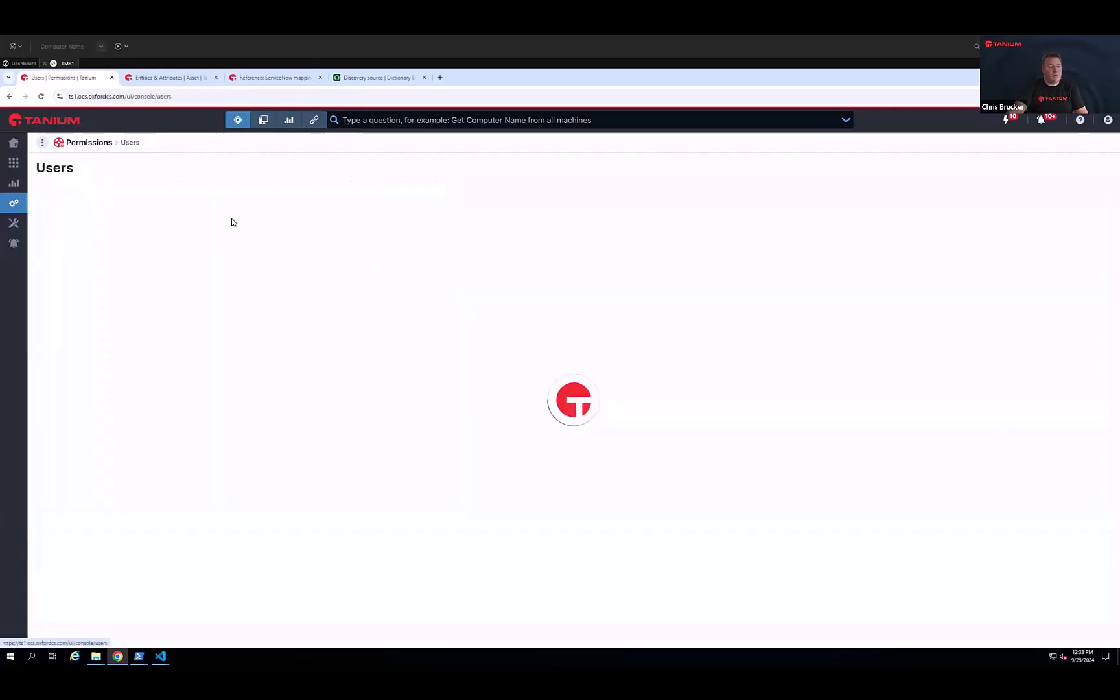
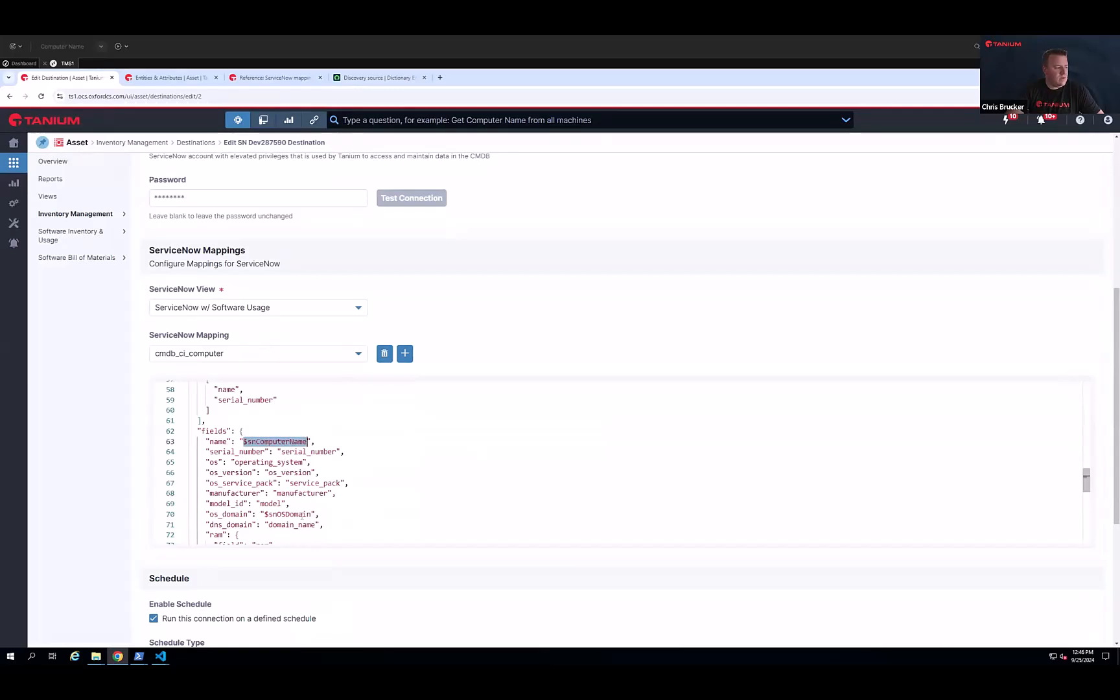
Highlight the $snOSDomain value, and the name and serial_number field lines in the cmdb_ci_computer mapping
drag(310, 514, 263, 515)
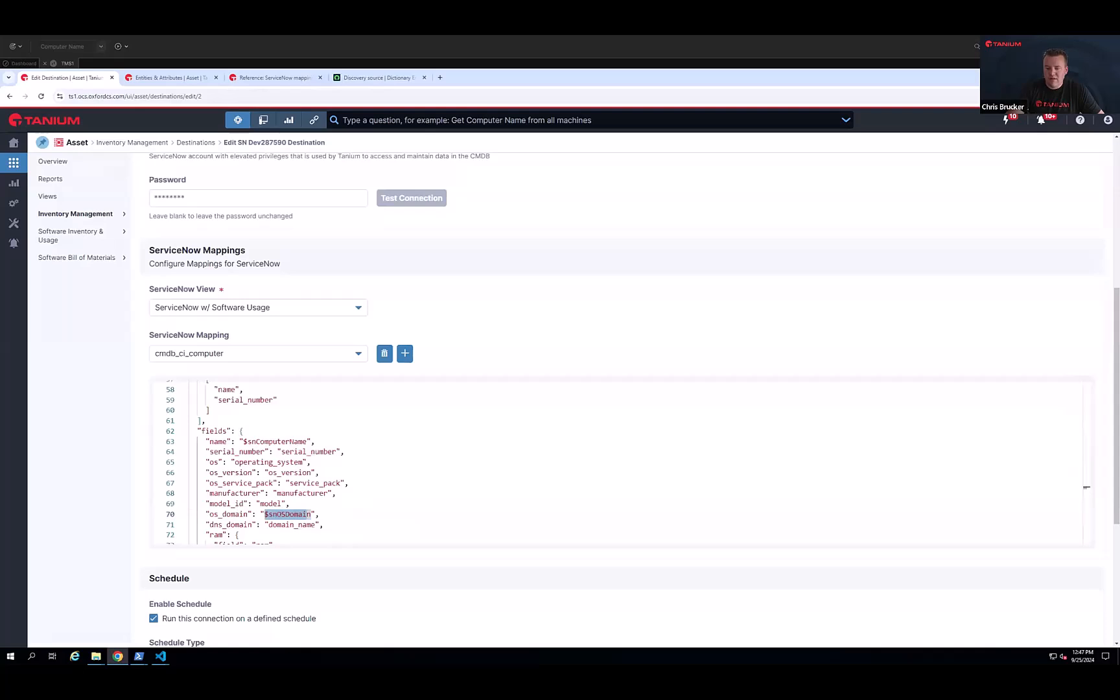
click(320, 452)
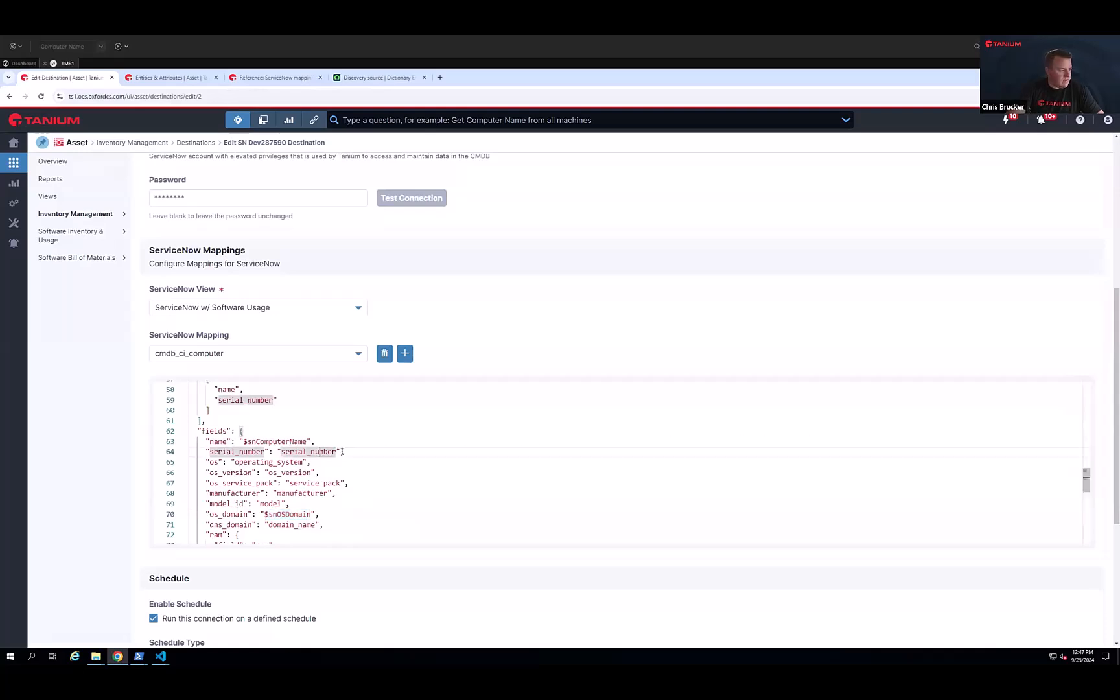
drag(337, 452, 179, 445)
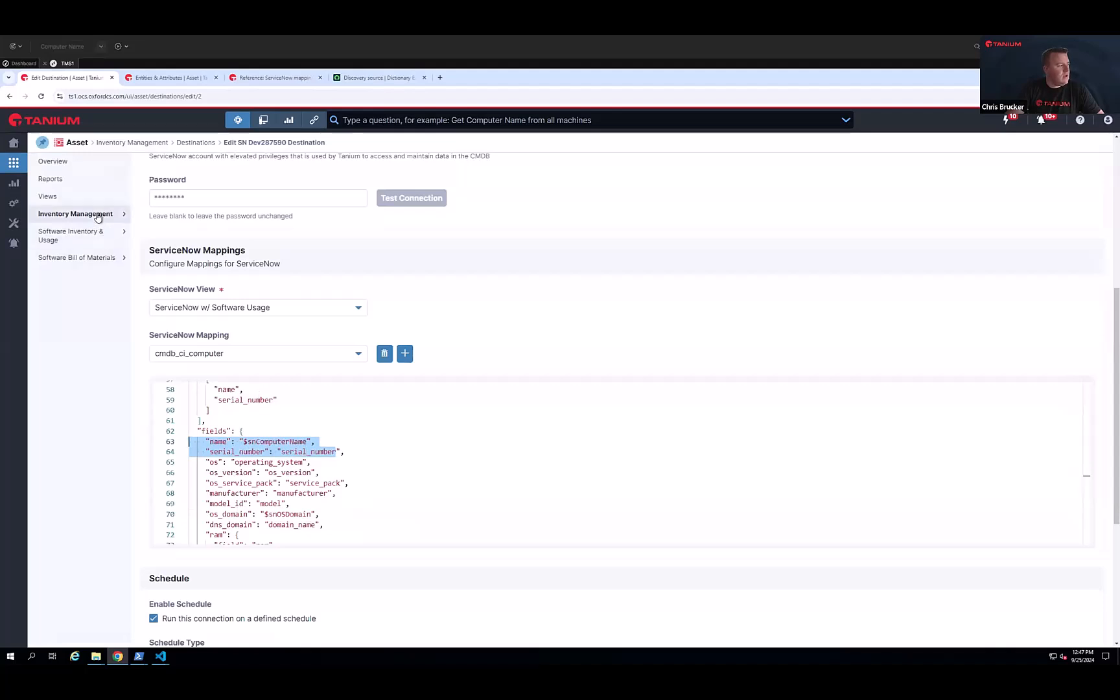
Open Asset's Reports and search them for "dup"
click(67, 178)
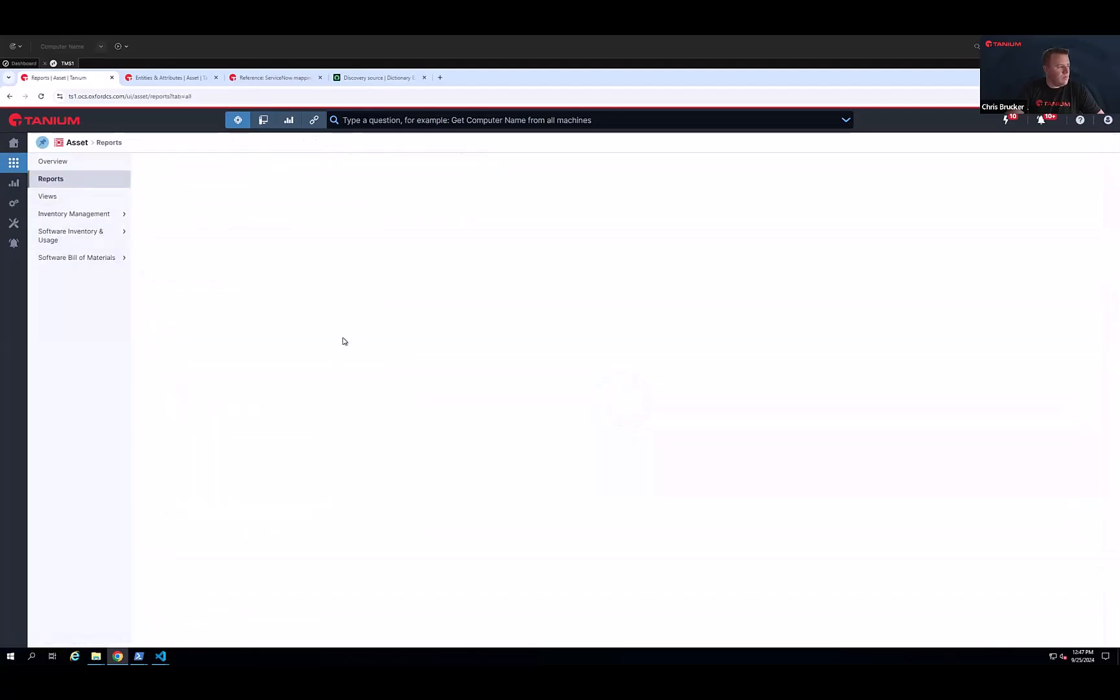
click(1035, 367)
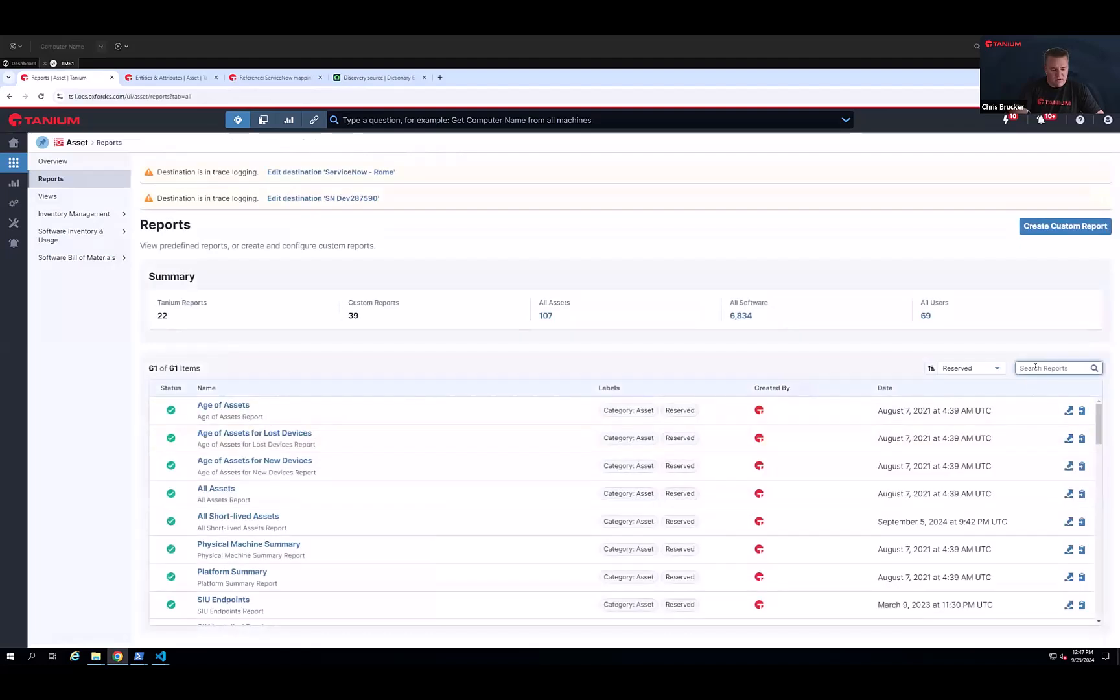
text(dup)
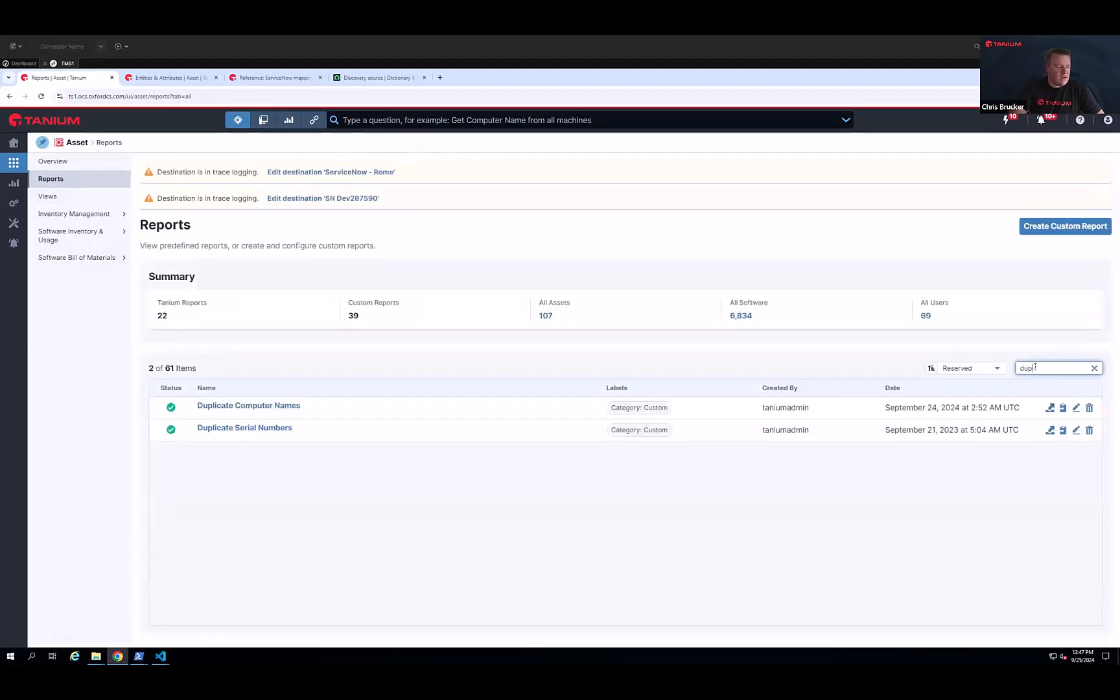
View the Duplicate Computer Names report, return to the report list, and open the Duplicate Serial Numbers report
click(278, 407)
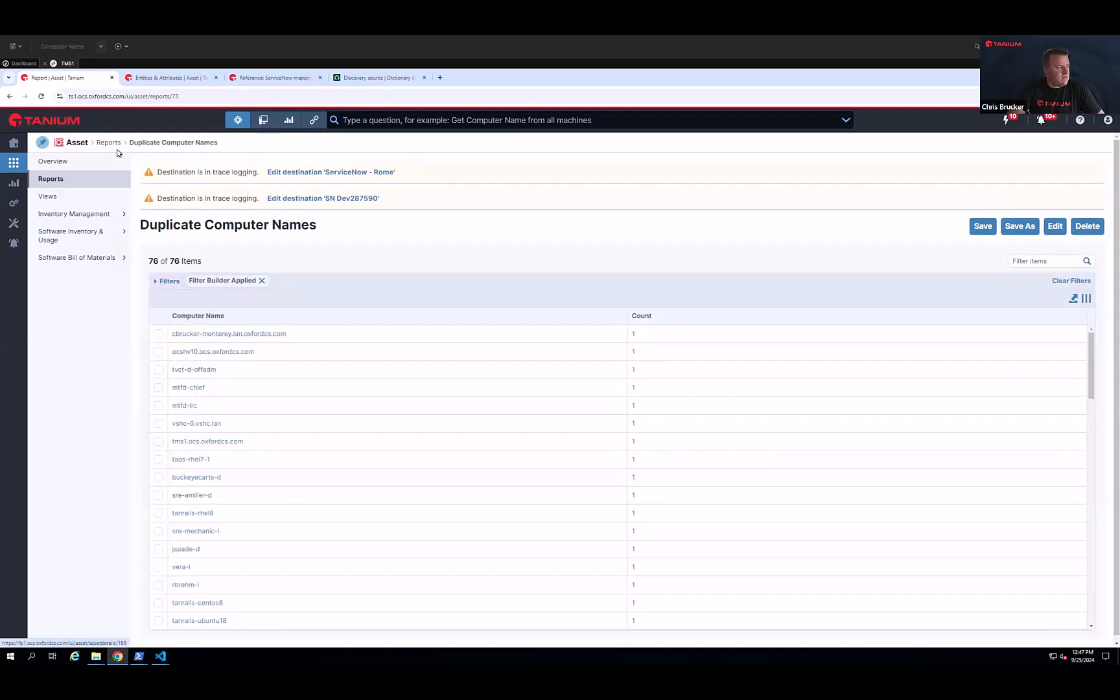
click(10, 97)
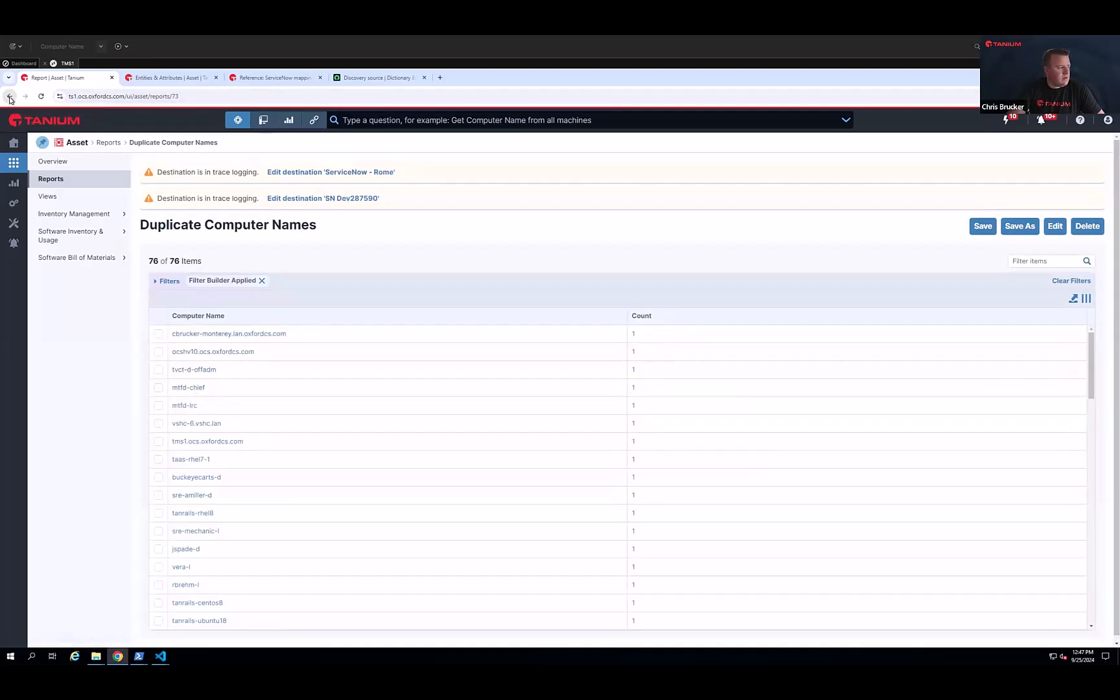
click(287, 431)
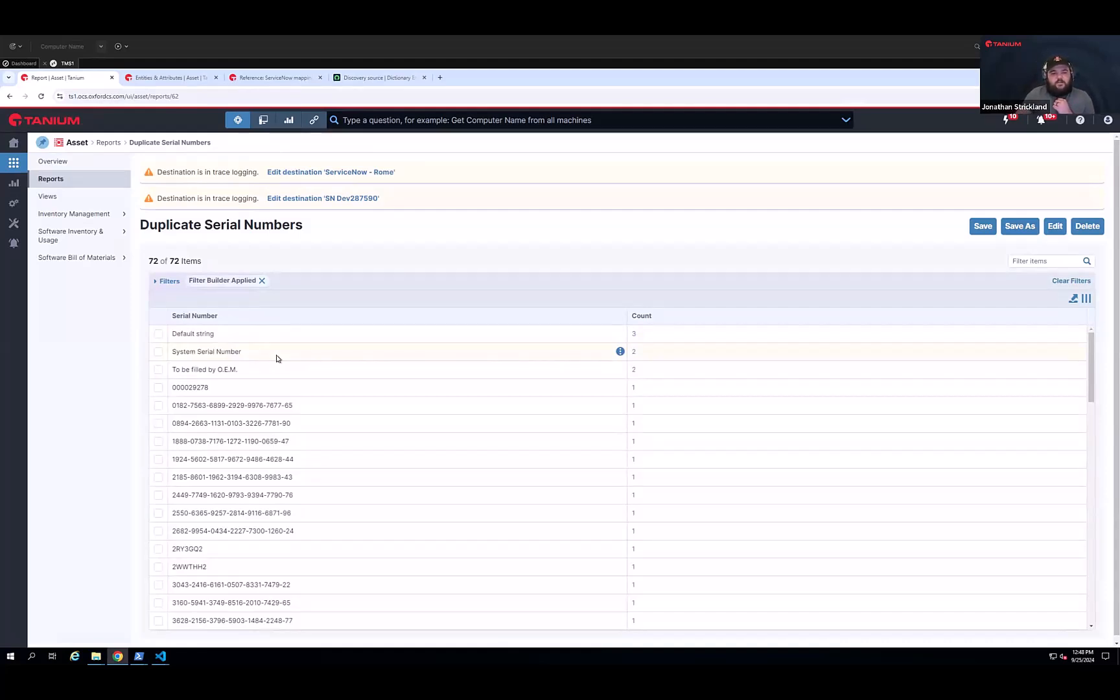
Open the Duplicate Serial Numbers report for editing and add a Report Filter row with the Serial Number attribute
click(1056, 227)
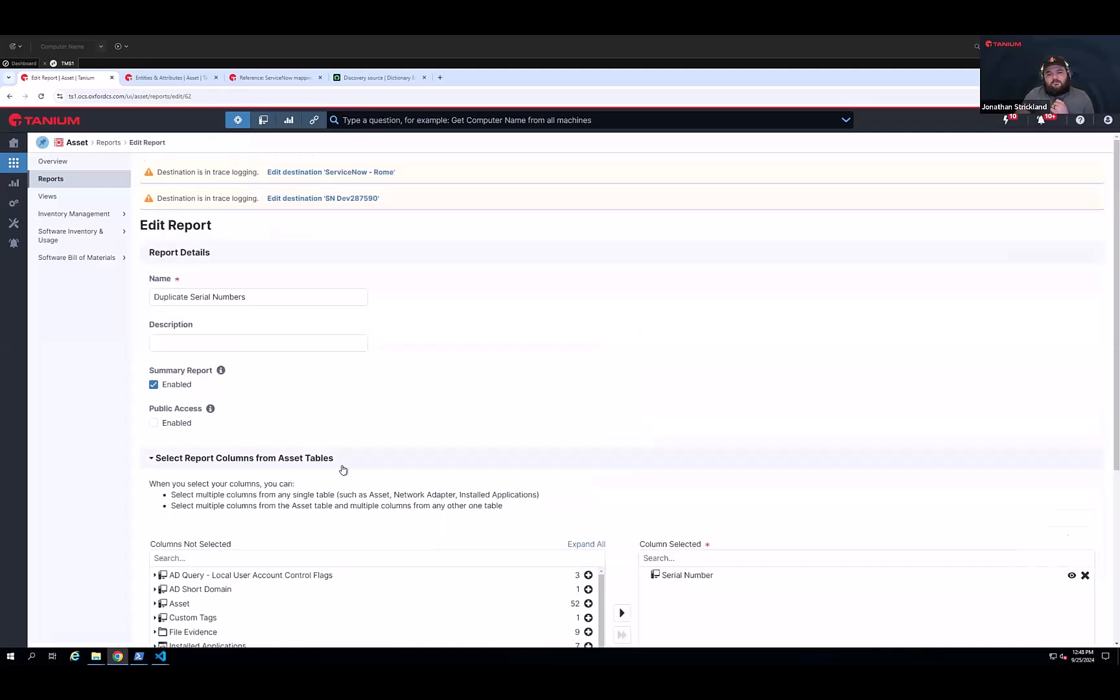
scroll(343, 470, down, 4)
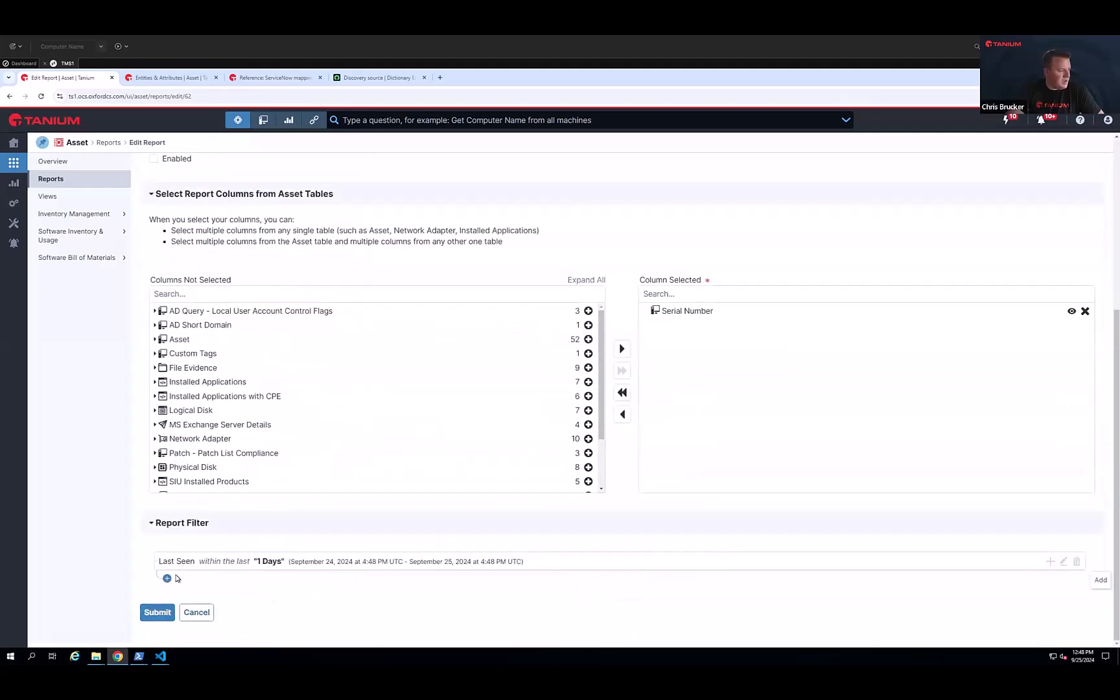
click(167, 579)
click(210, 591)
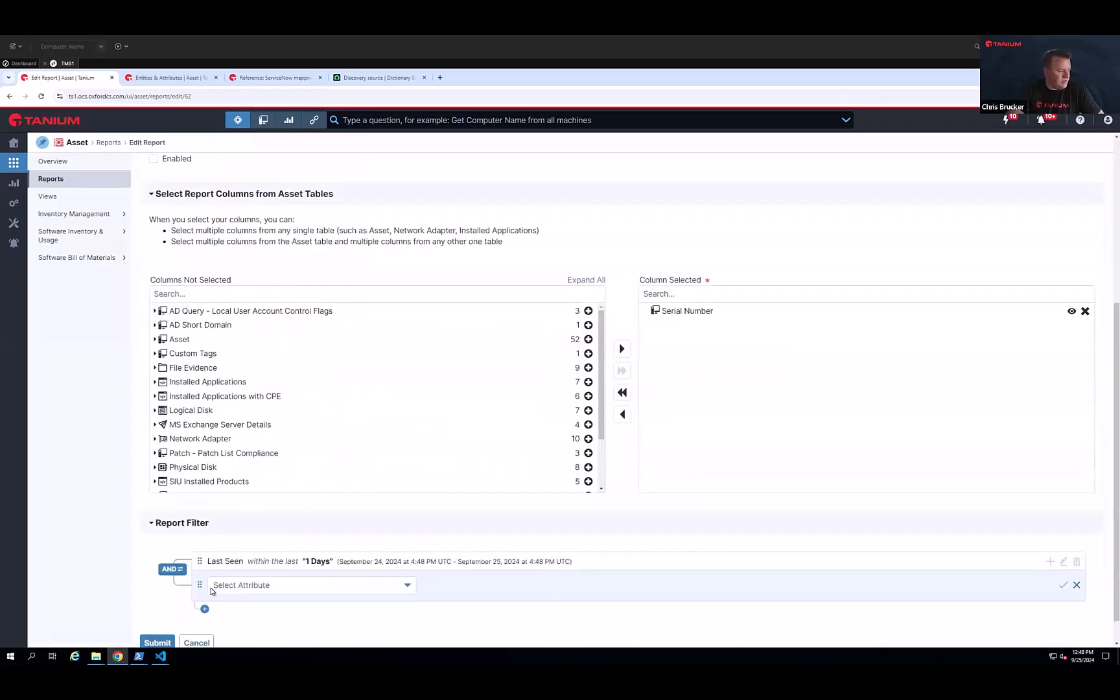
scroll(259, 570, down, 1)
click(305, 555)
scroll(308, 558, down, 2)
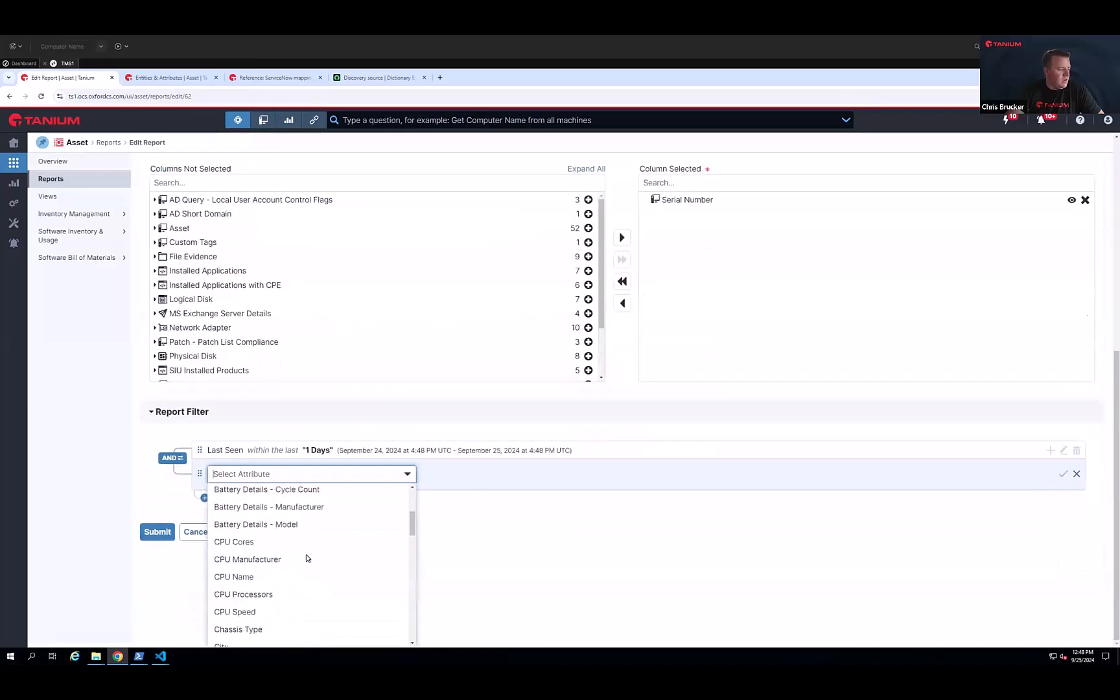
scroll(331, 587, down, 1)
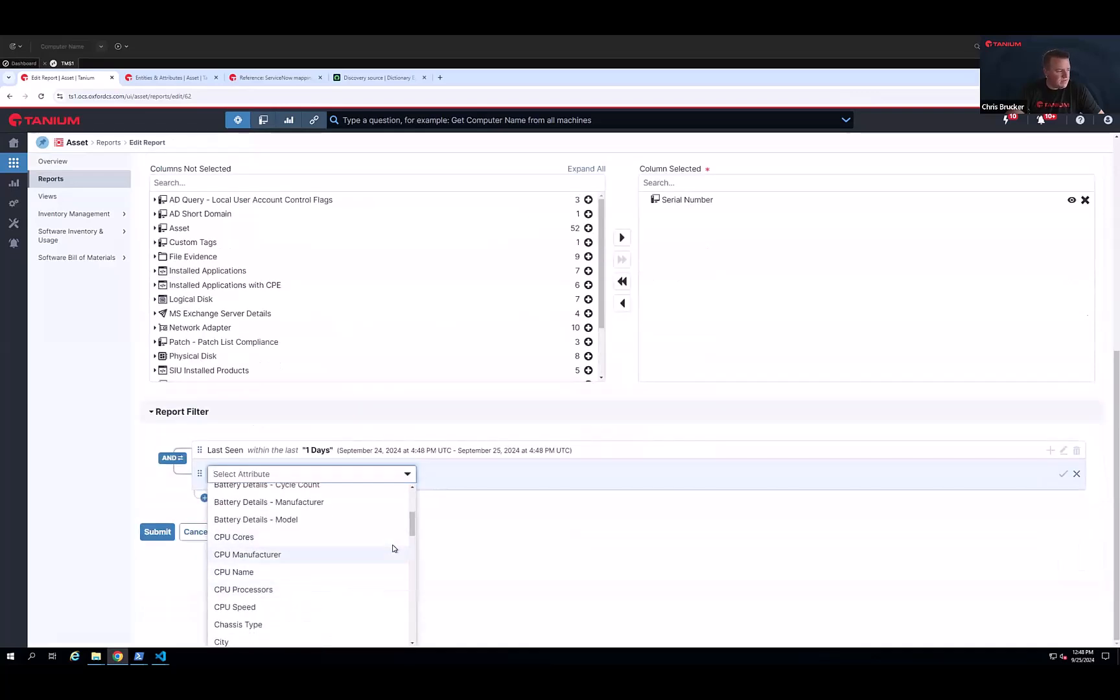
text(ser)
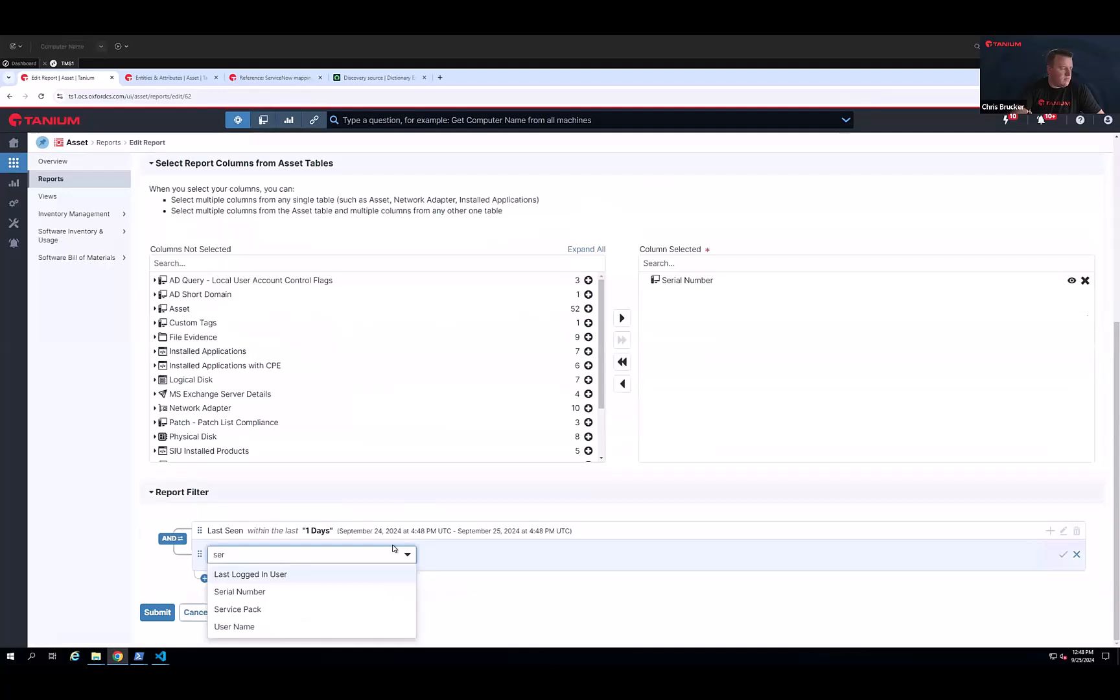
click(370, 592)
Try the "matches" operator on the new Serial Number filter row and discard the row
click(516, 556)
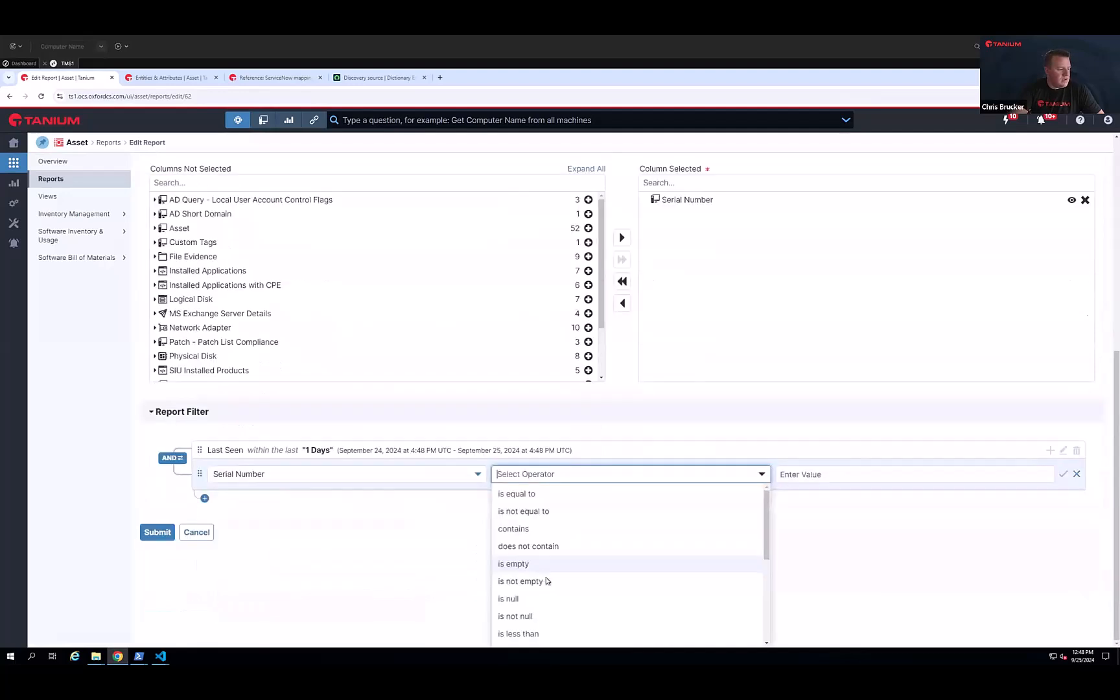
scroll(531, 568, down, 3)
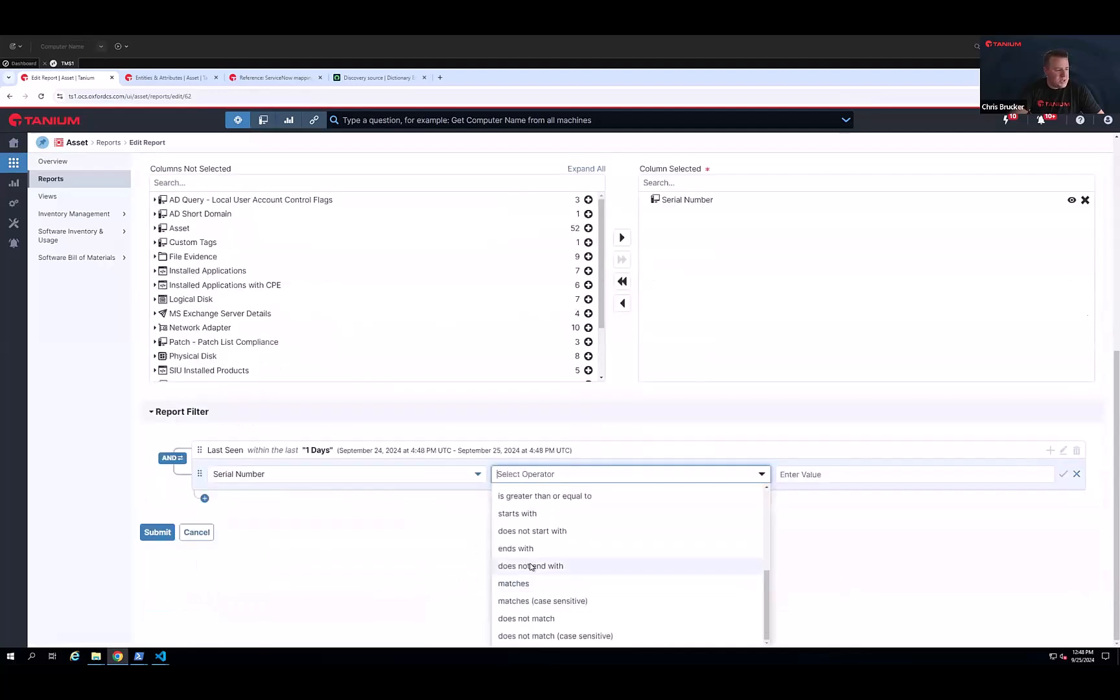
click(543, 590)
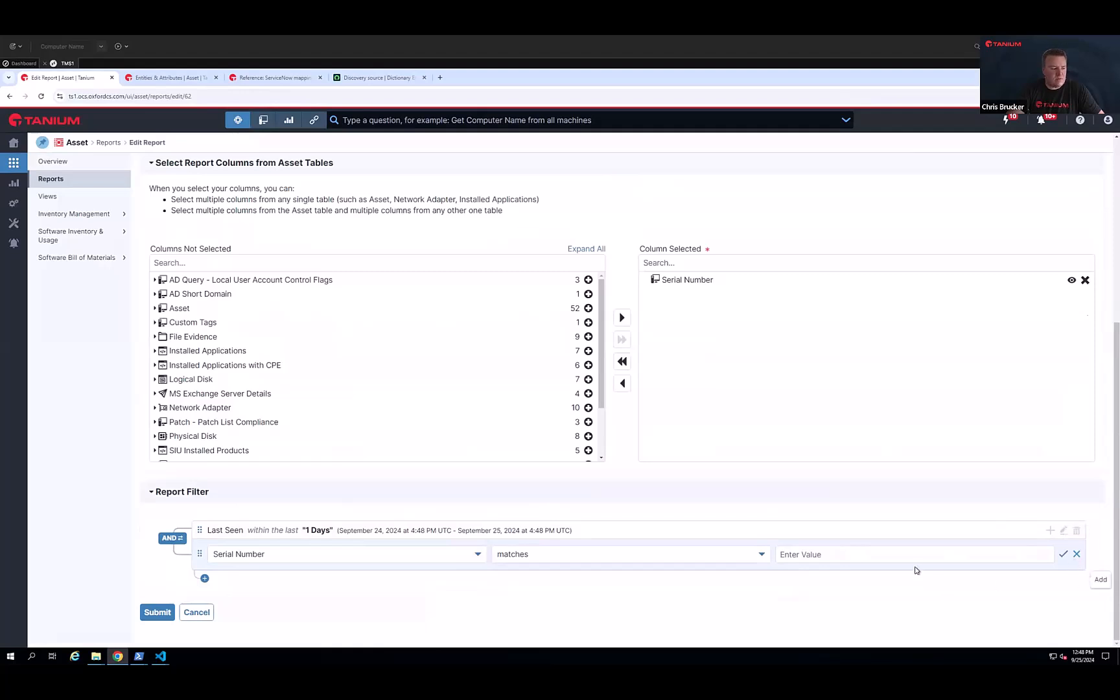
click(1077, 556)
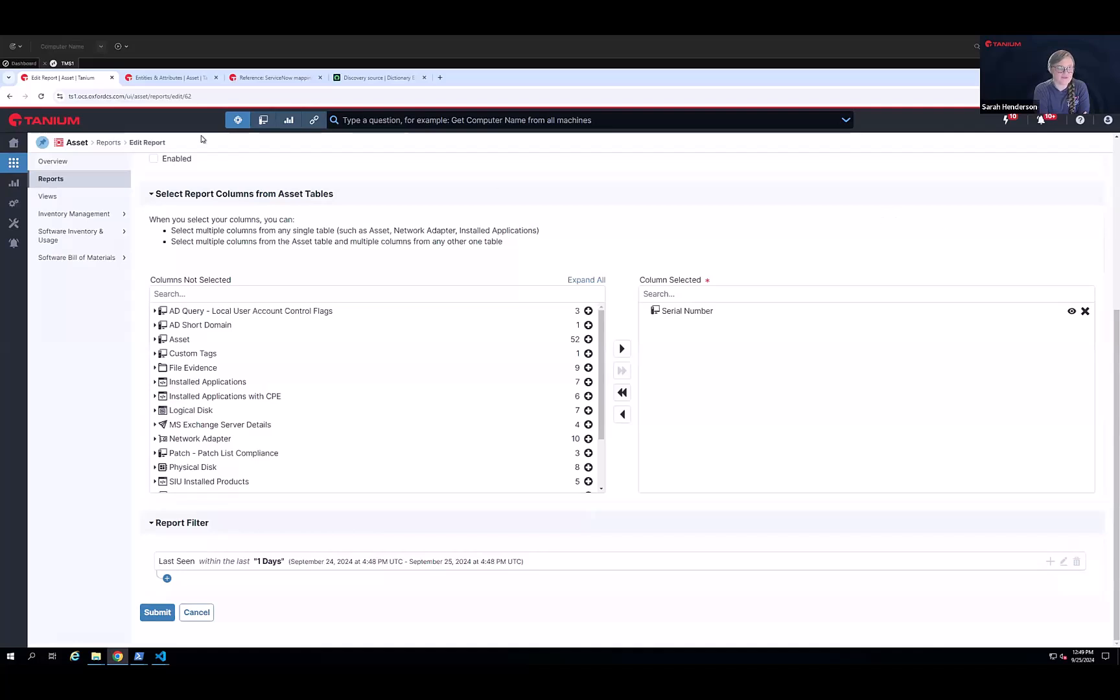
Switch to the ServiceNow Guided Setup, highlight the Configure the View heading, and review the authentication and connection tasks above it
key(ctrl+Left)
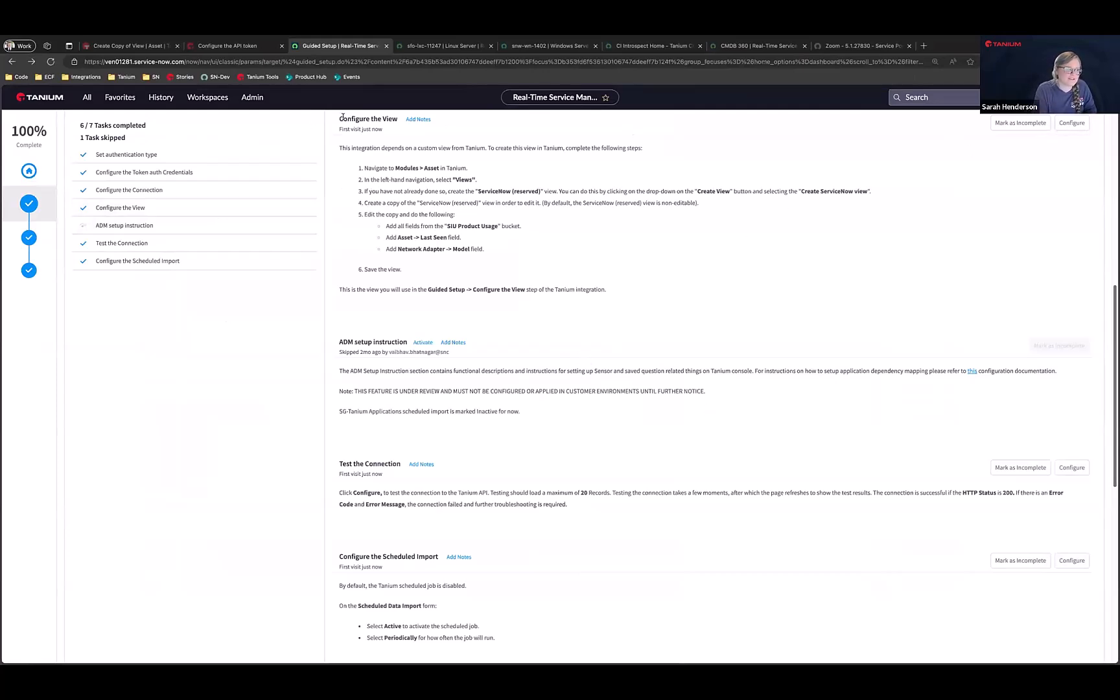
drag(340, 119, 407, 121)
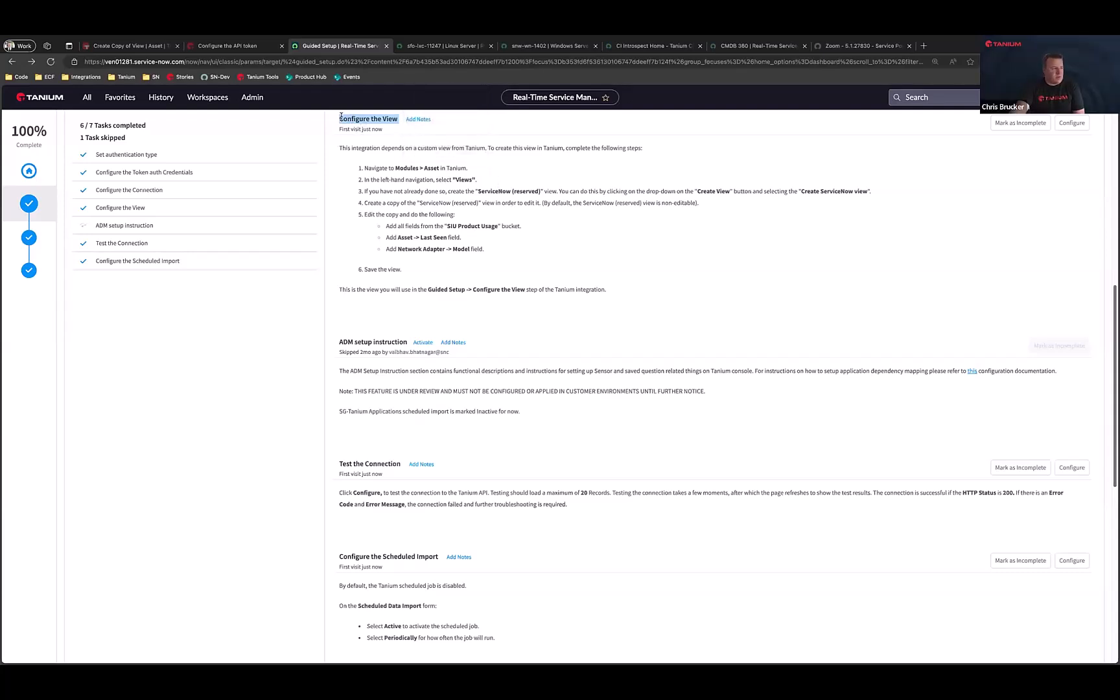
click(341, 116)
scroll(810, 153, up, 5)
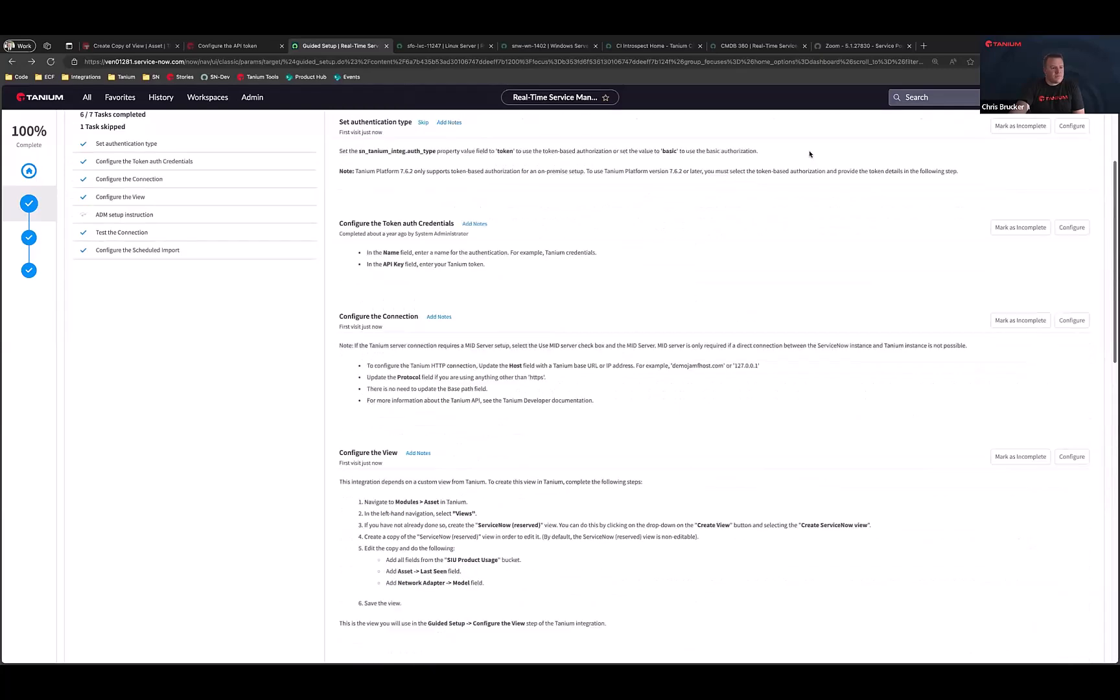
scroll(778, 158, up, 1)
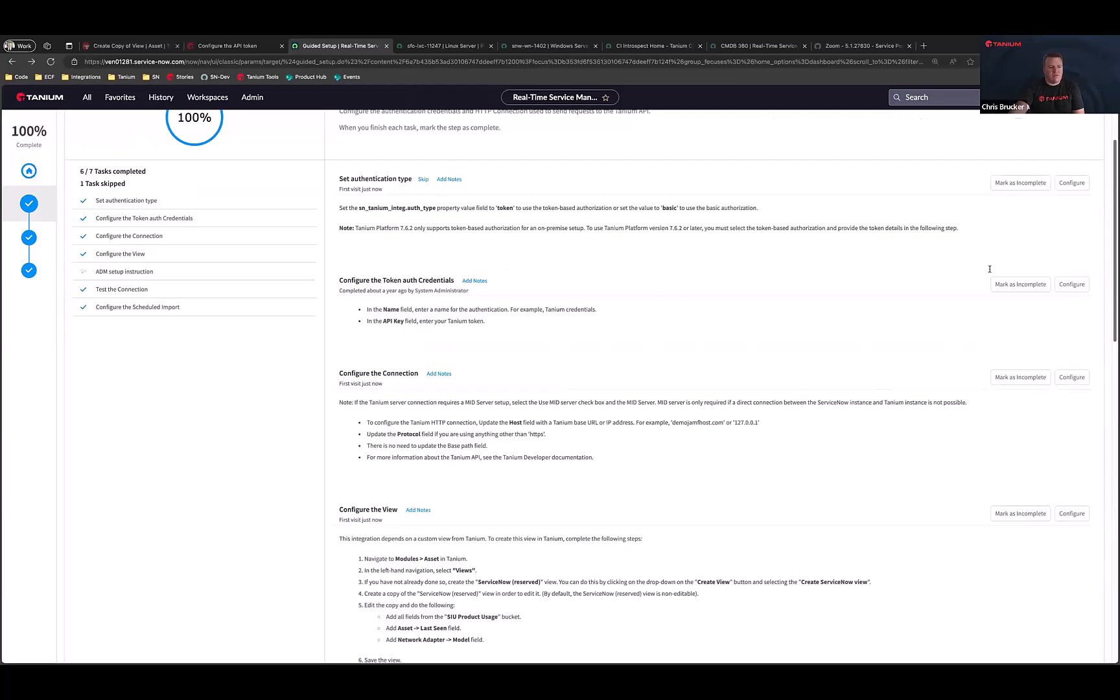
scroll(432, 300, down, 2)
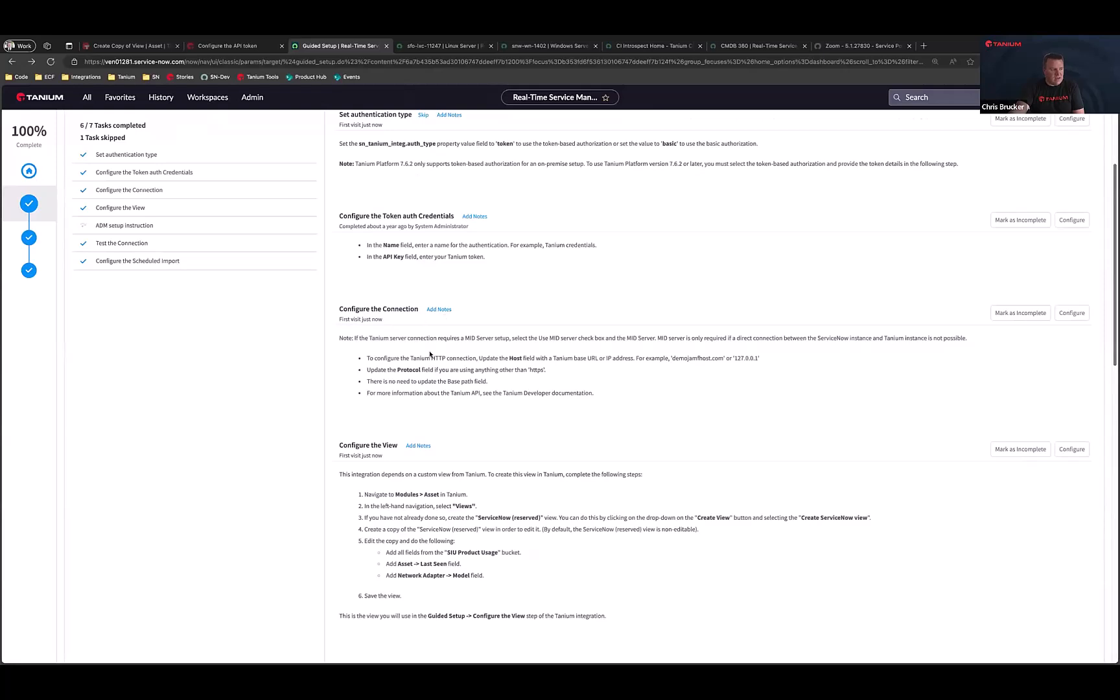
Open the Configure the View task's setup page, look through the selectable Tanium views, and return to Guided Setup without changing the view
click(1076, 454)
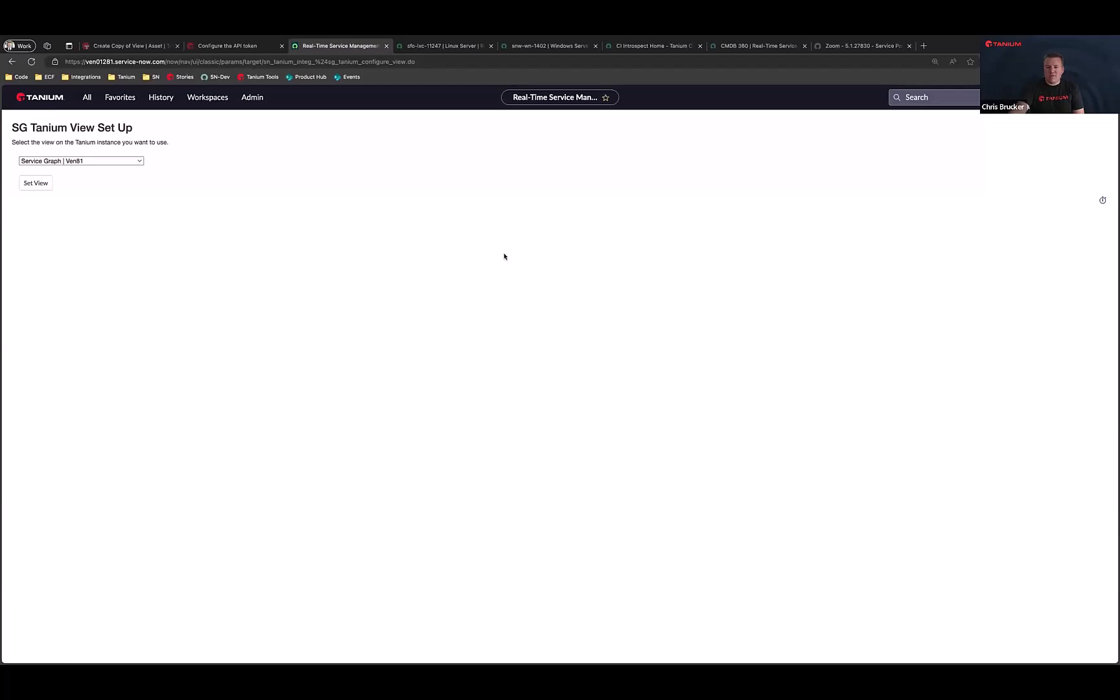
click(115, 166)
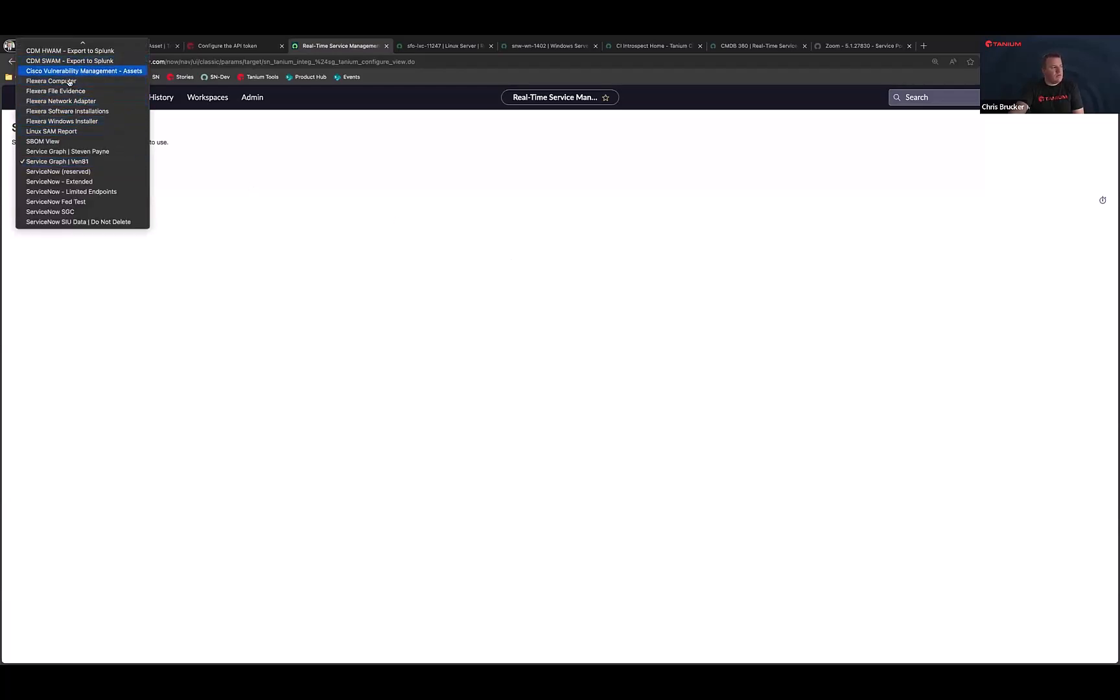
click(400, 391)
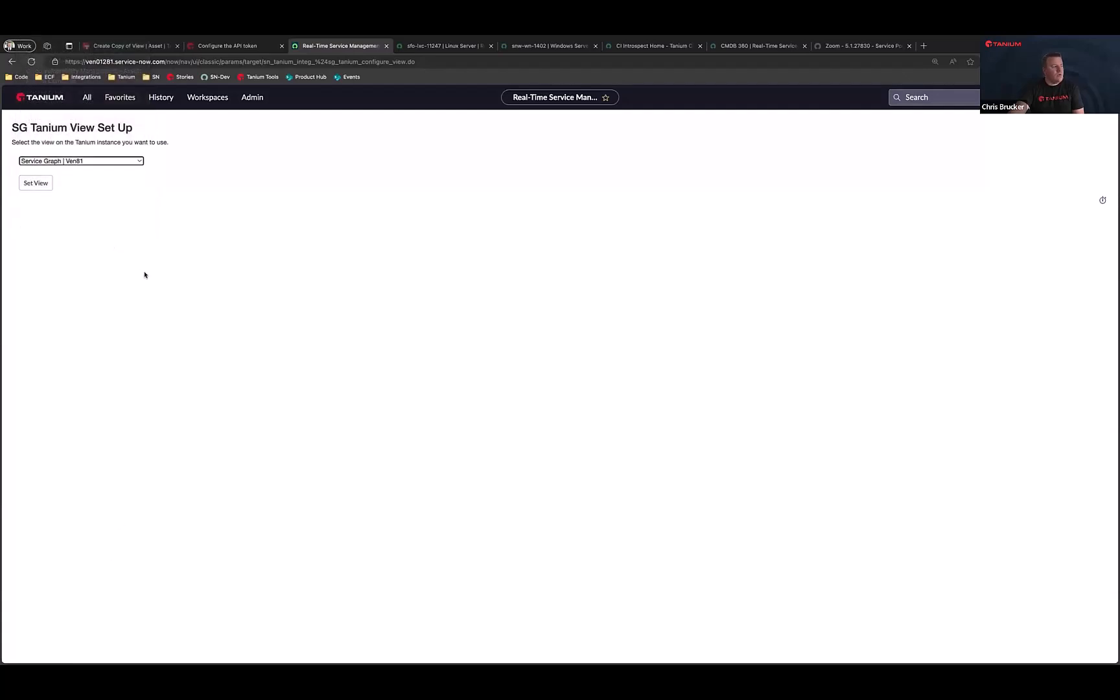
click(10, 64)
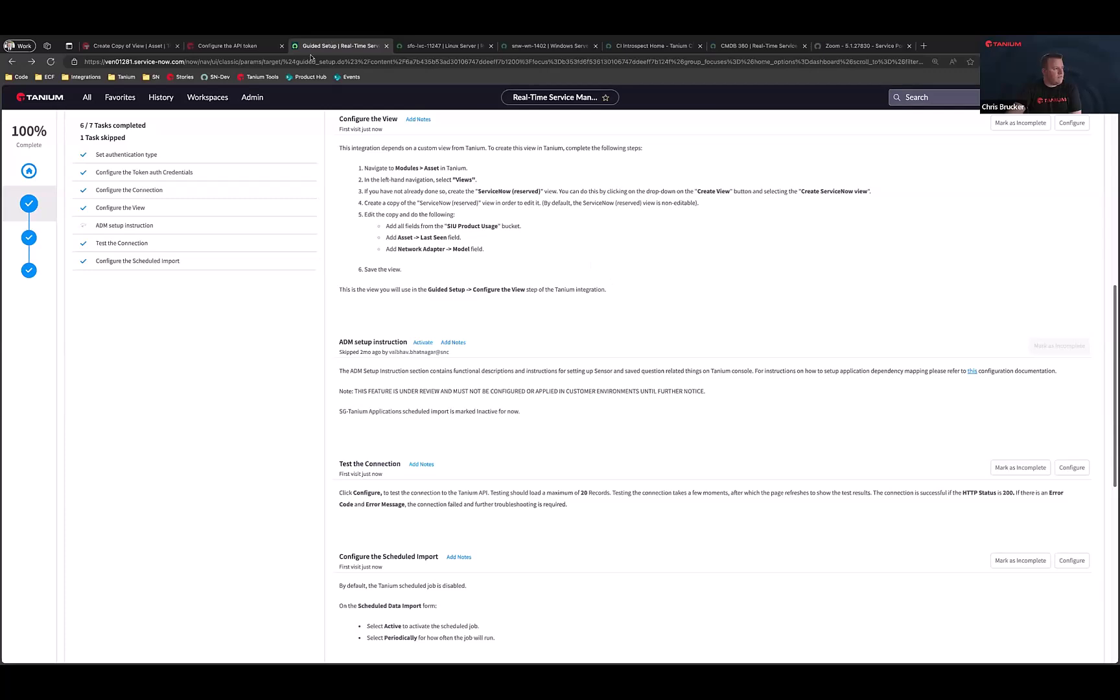
From Tanium Asset's Views list, open a copy of the ServiceNow (reserved) view, examine its selected columns and filters, and return to the list
click(130, 46)
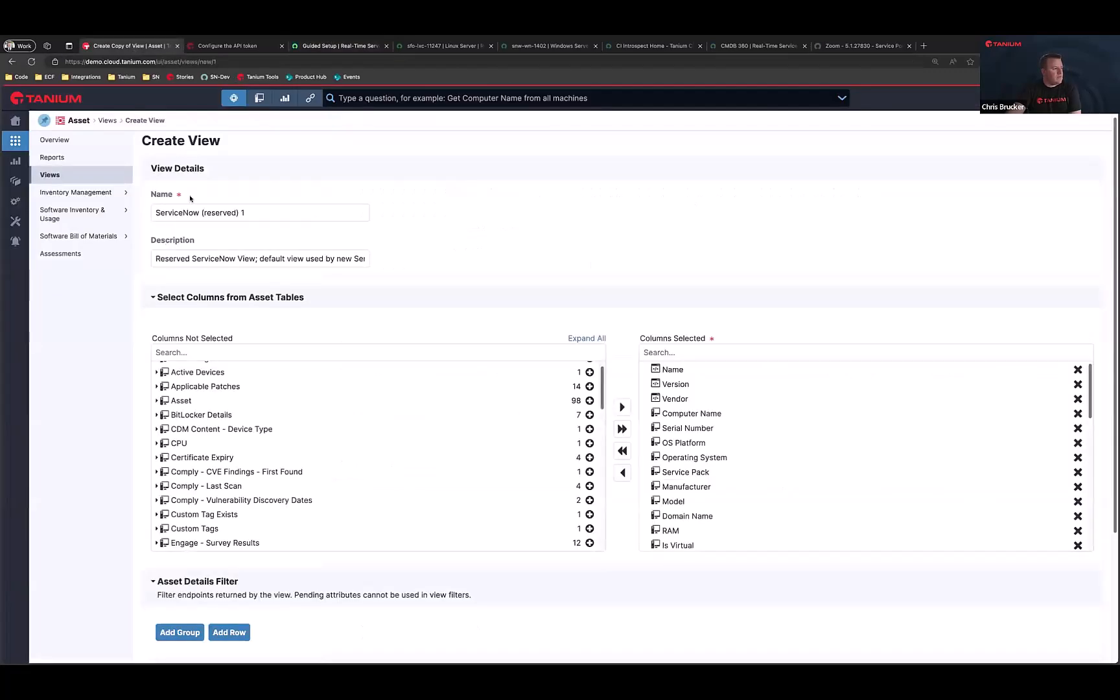
click(12, 62)
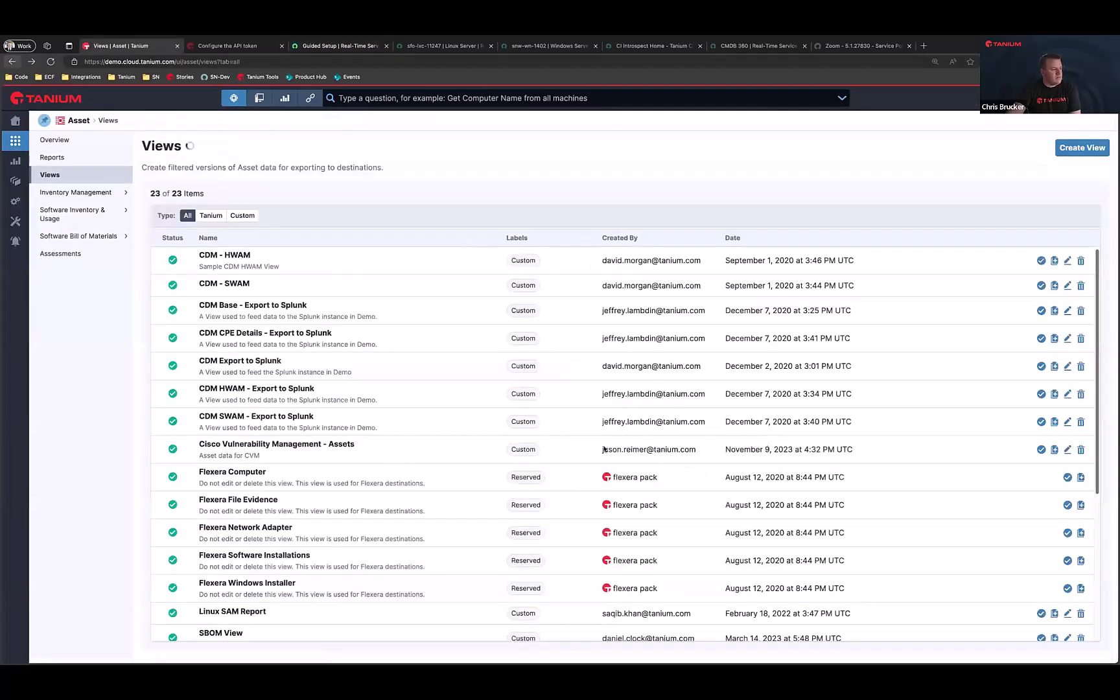
scroll(391, 461, down, 5)
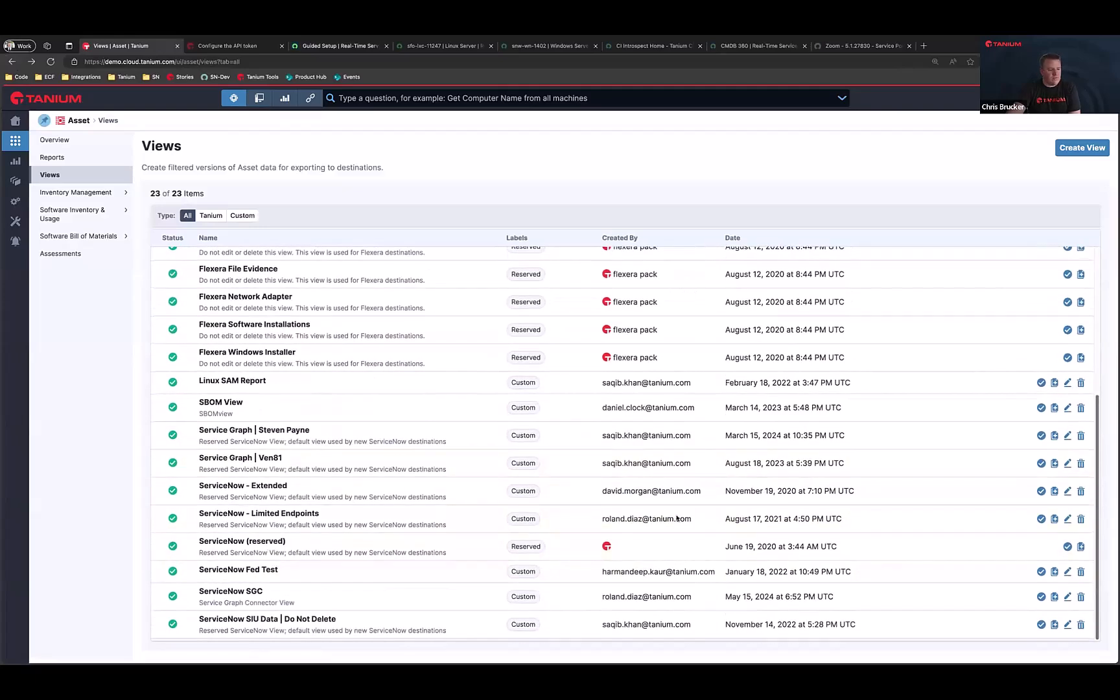
click(1081, 548)
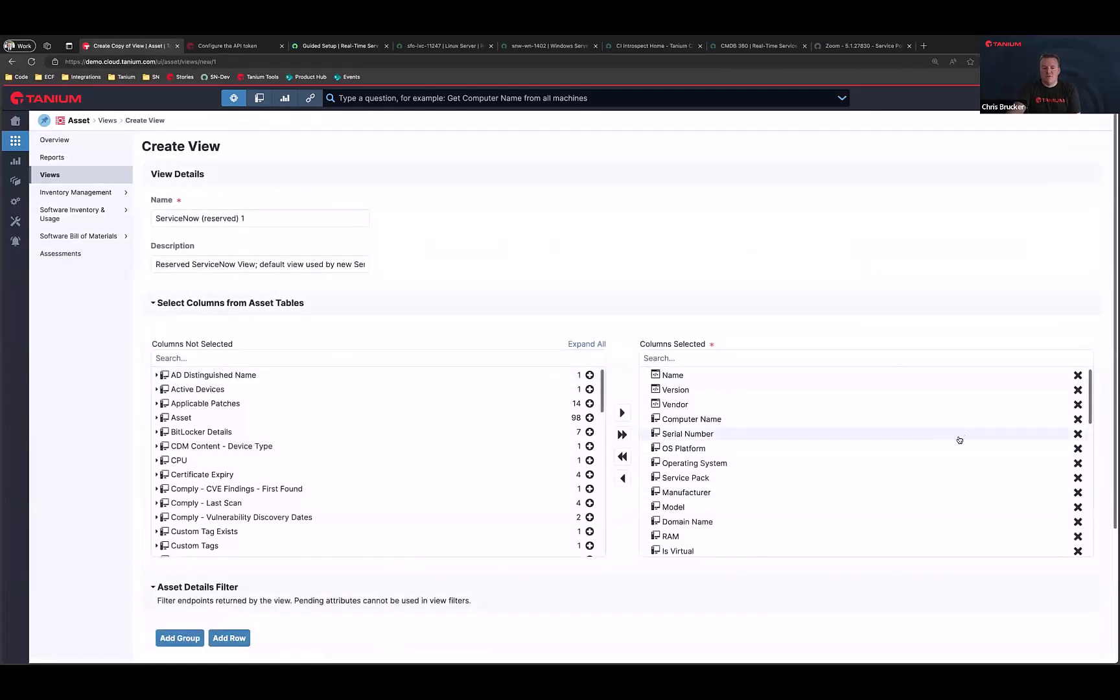
scroll(765, 445, down, 6)
scroll(765, 455, down, 4)
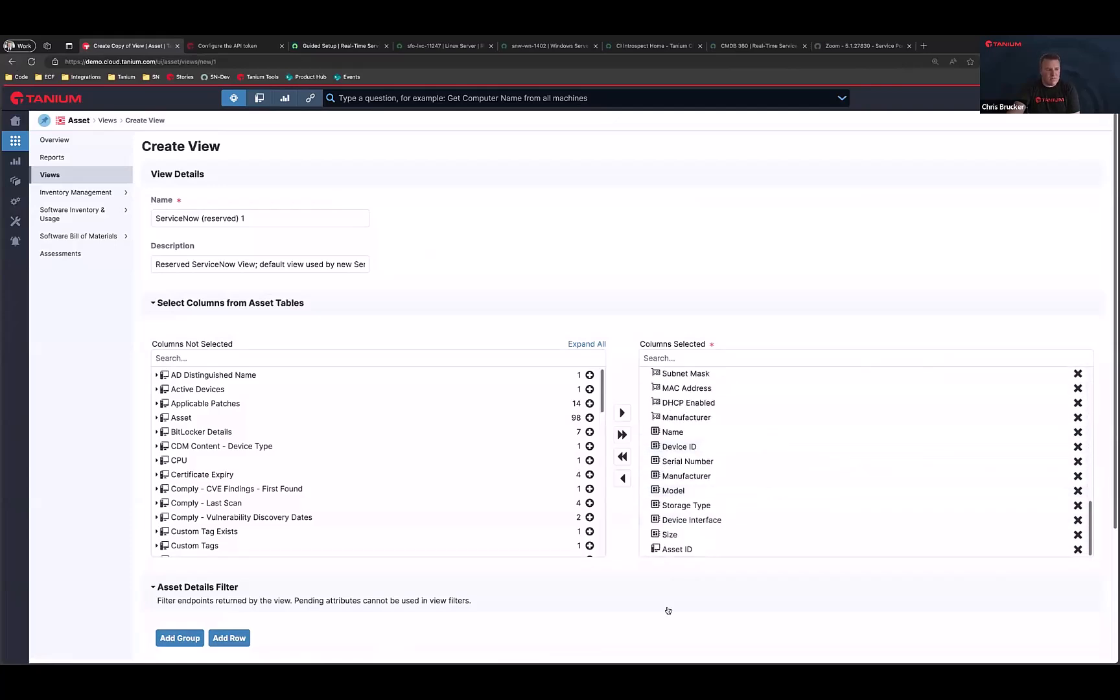
scroll(345, 607, down, 3)
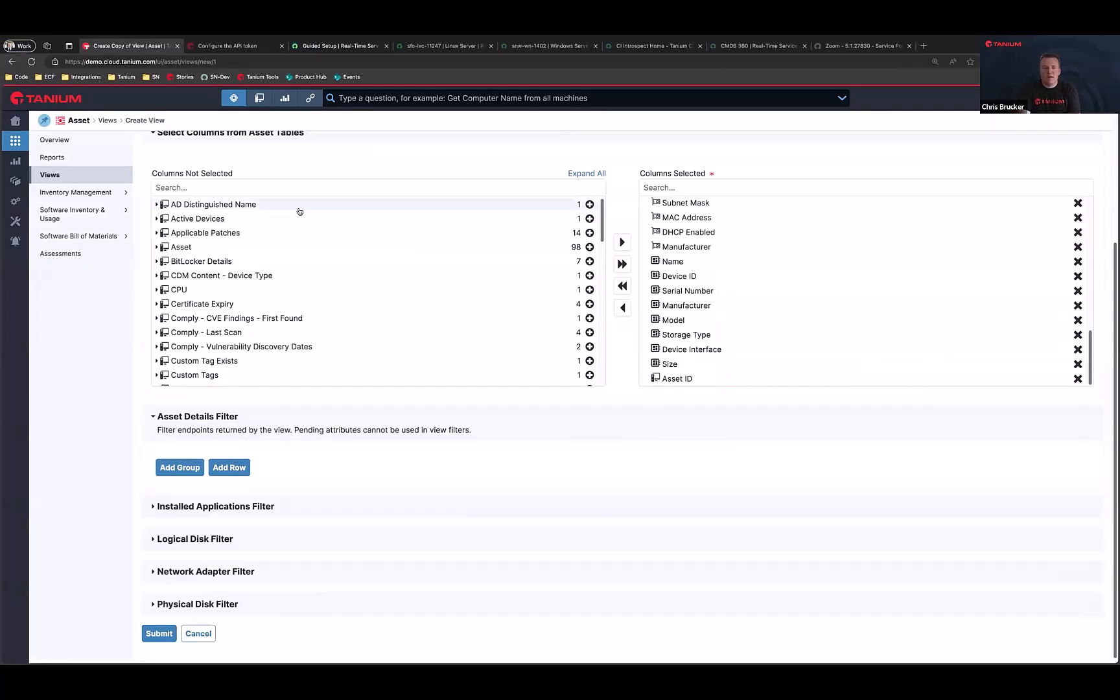
click(11, 61)
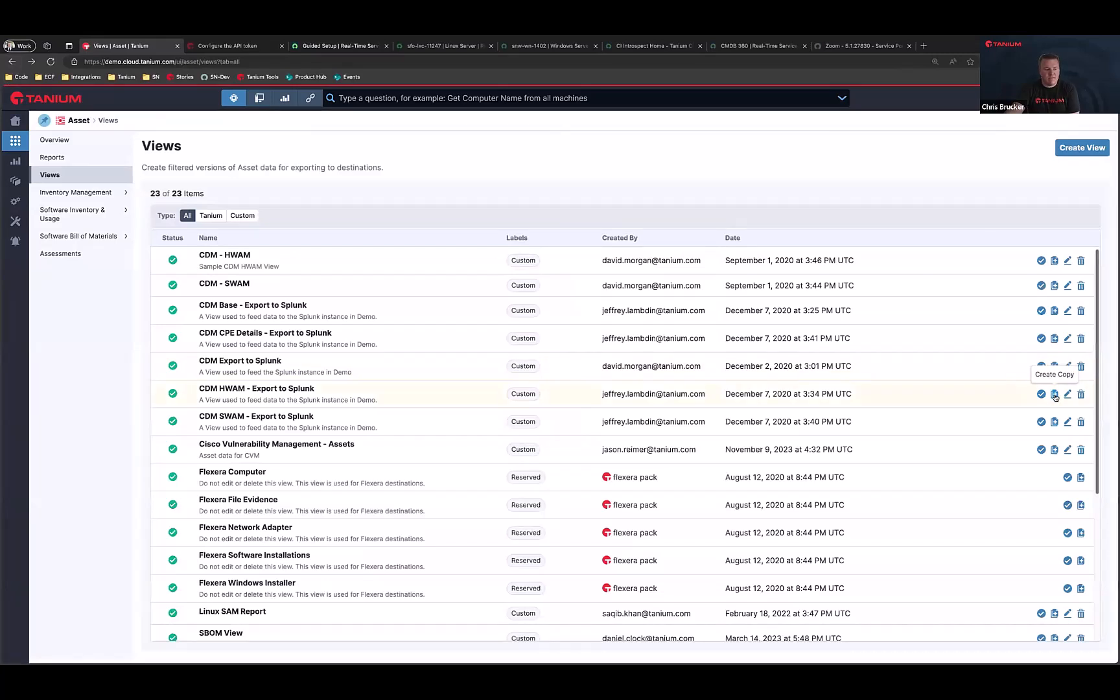
Open a copy of the CDM HWAM - Export to Splunk view and return to the Views list without submitting it
click(1055, 395)
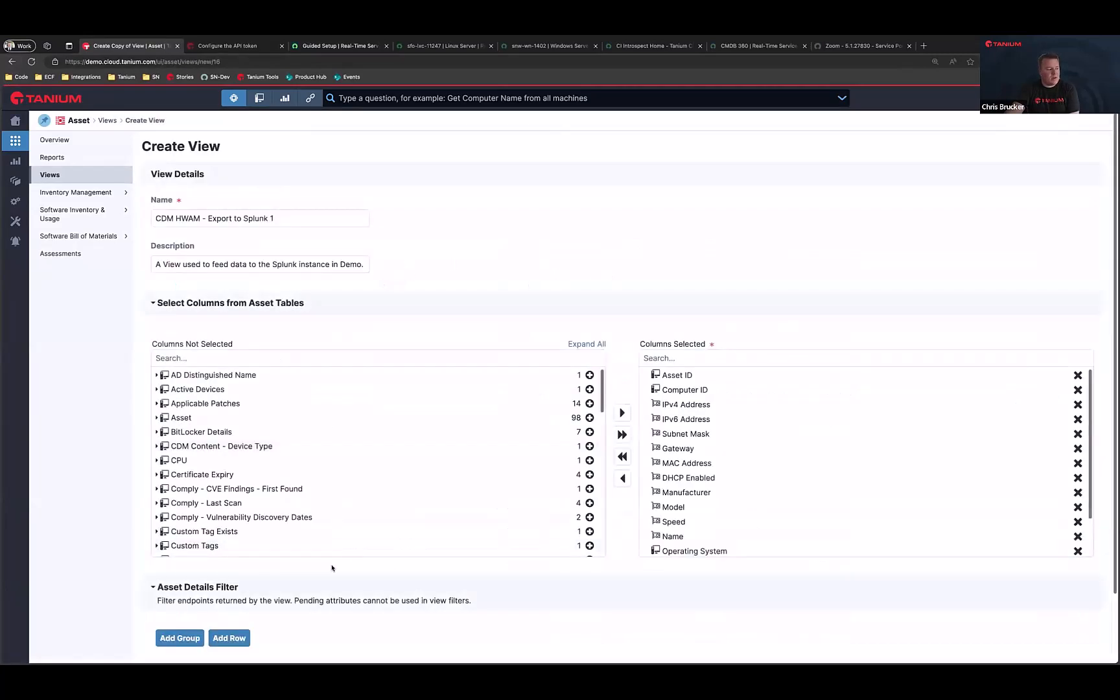
click(10, 62)
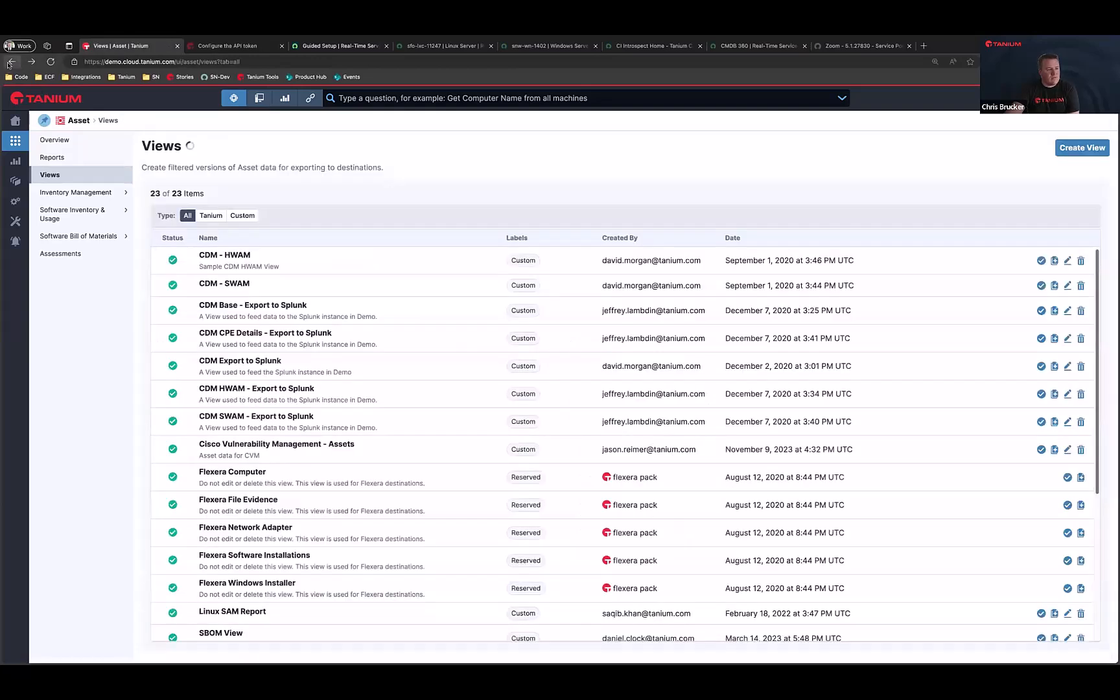